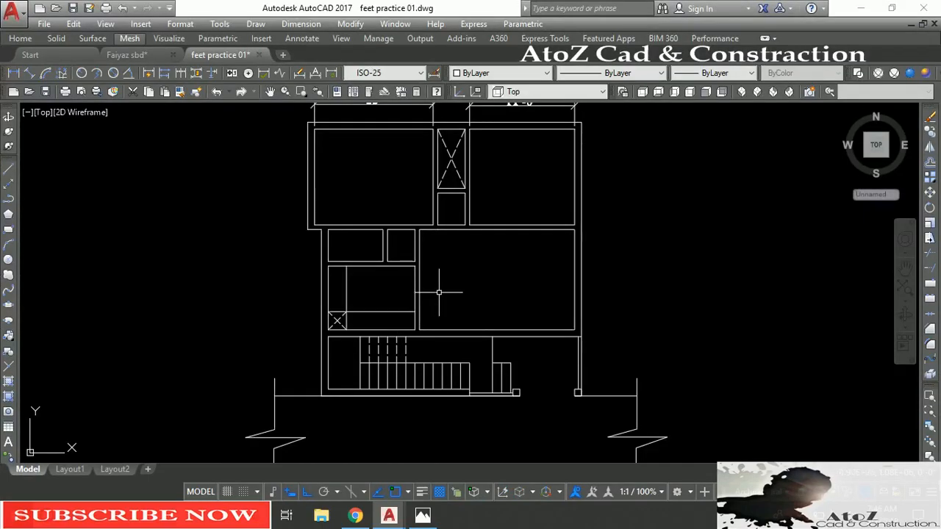
# Examine the floor plan's room layout, from the upper rooms and shaft to the small middle rooms and the staircase.
pyautogui.scroll(-2, 439, 291)
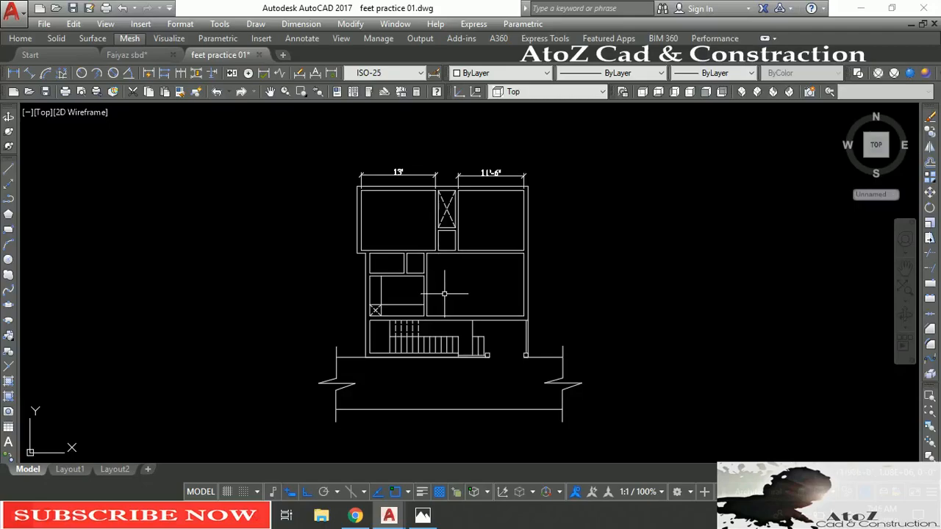
pyautogui.scroll(2, 443, 292)
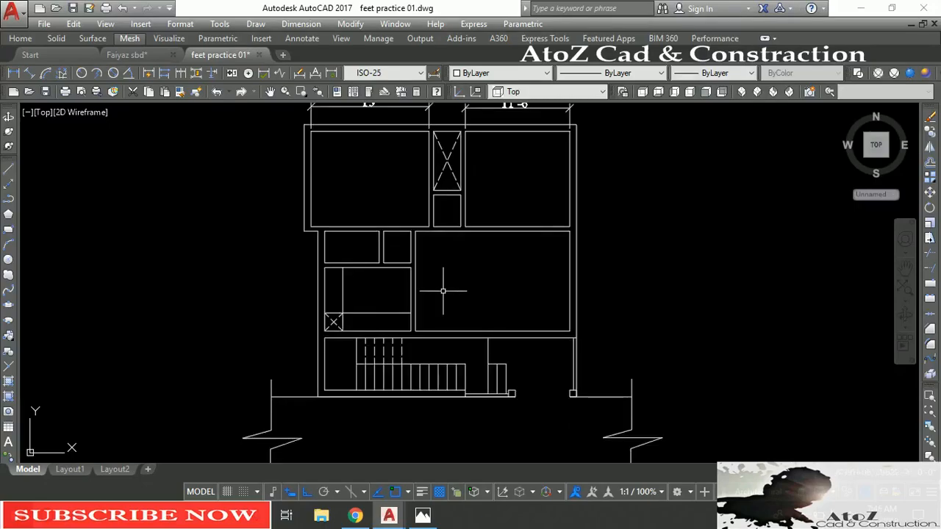
pyautogui.moveTo(438, 292)
pyautogui.mouseDown(button='middle')
pyautogui.moveTo(461, 305)
pyautogui.moveTo(441, 319)
pyautogui.mouseUp(button='middle')
pyautogui.scroll(2, 433, 217)
pyautogui.moveTo(433, 231); pyautogui.dragTo(447, 331, button='middle')
pyautogui.moveTo(464, 369)
pyautogui.mouseDown(button='middle')
pyautogui.moveTo(476, 281)
pyautogui.moveTo(442, 374)
pyautogui.mouseUp(button='middle')
pyautogui.scroll(2, 425, 247)
pyautogui.scroll(-4, 443, 297)
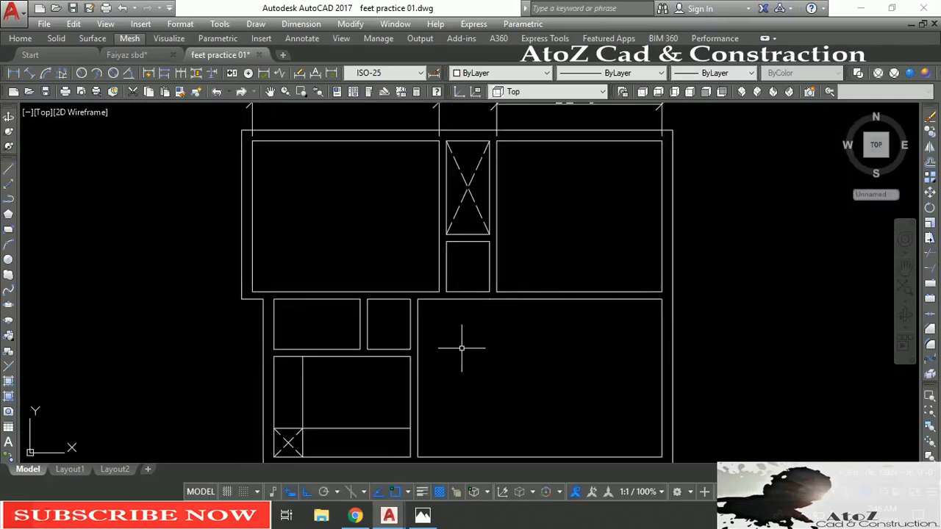
pyautogui.moveTo(453, 335); pyautogui.dragTo(468, 313, button='middle')
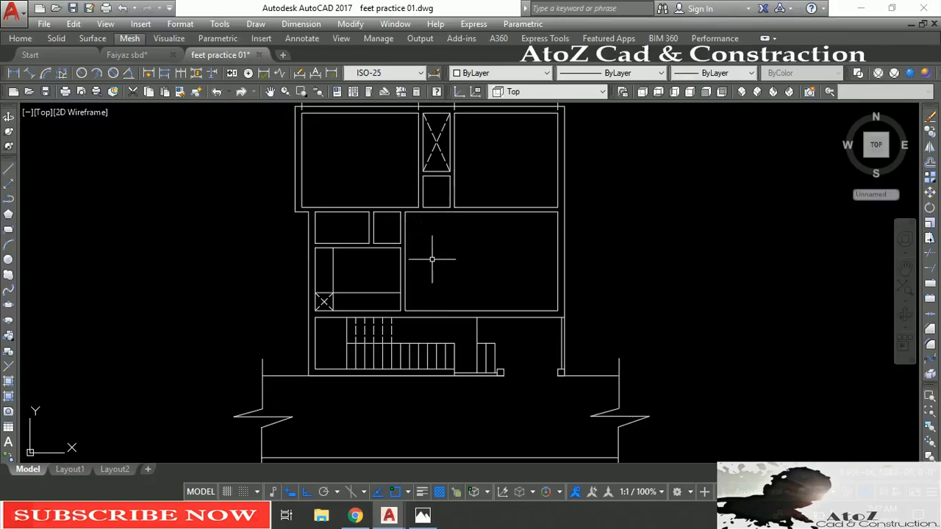
pyautogui.scroll(2, 344, 228)
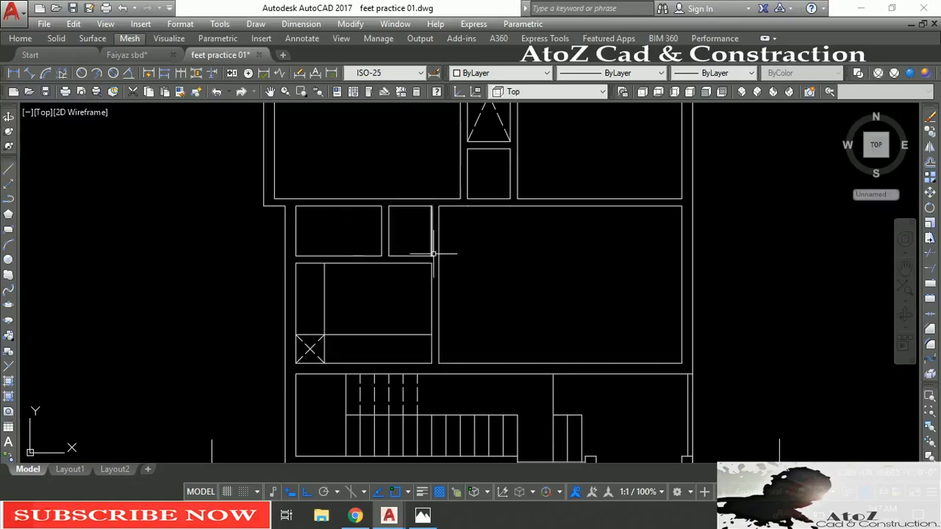
pyautogui.scroll(-2, 433, 247)
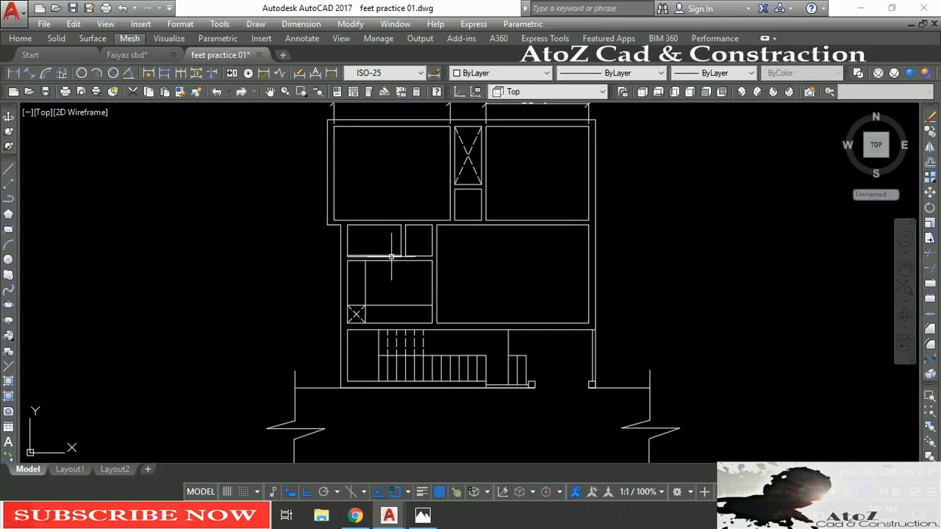
pyautogui.scroll(1, 405, 256)
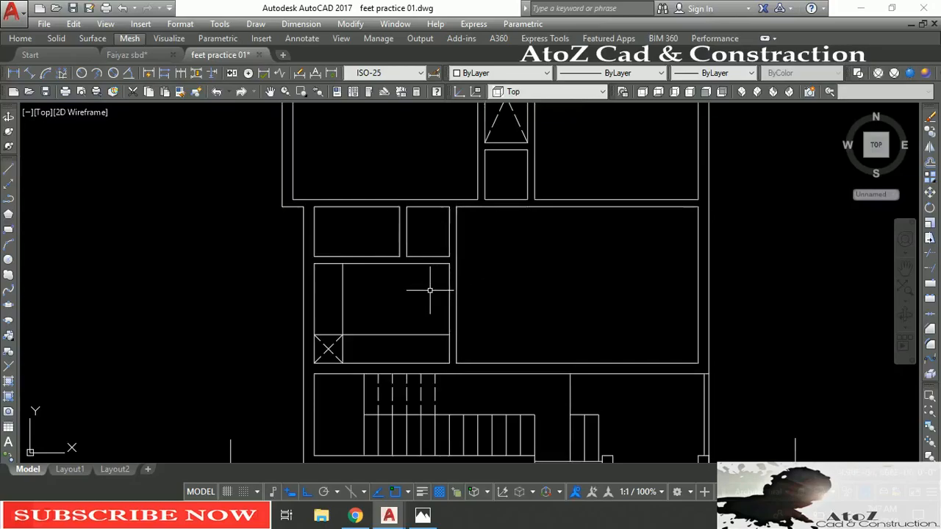
pyautogui.moveTo(429, 287); pyautogui.dragTo(387, 296, button='middle')
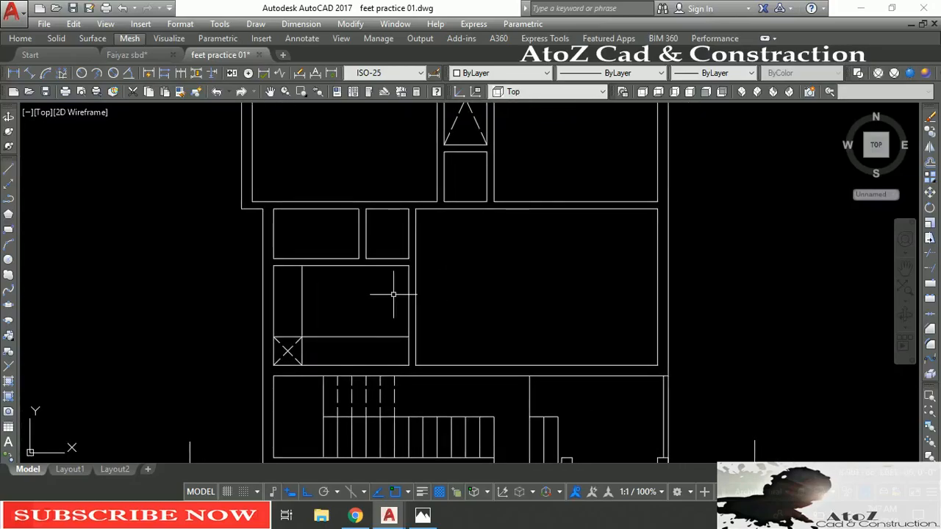
pyautogui.scroll(-1, 402, 283)
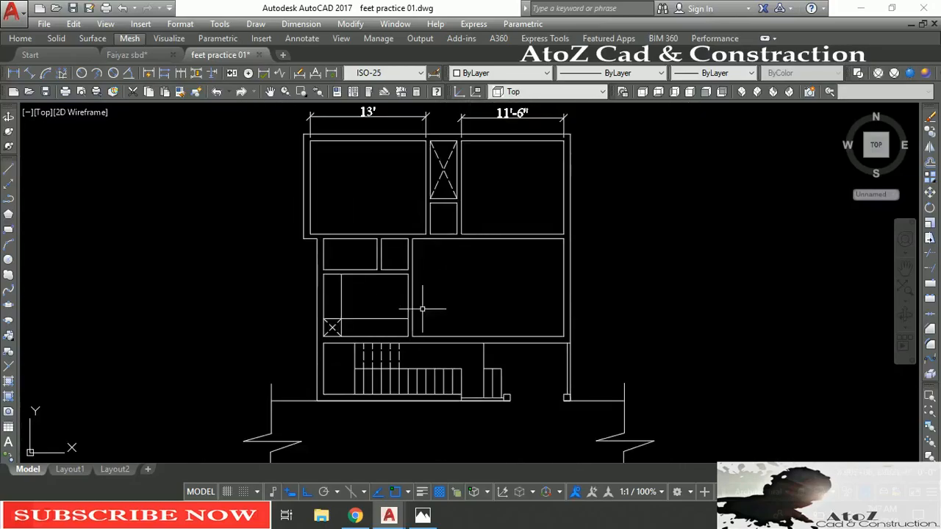
pyautogui.scroll(1, 420, 315)
pyautogui.moveTo(430, 357); pyautogui.dragTo(405, 364, button='middle')
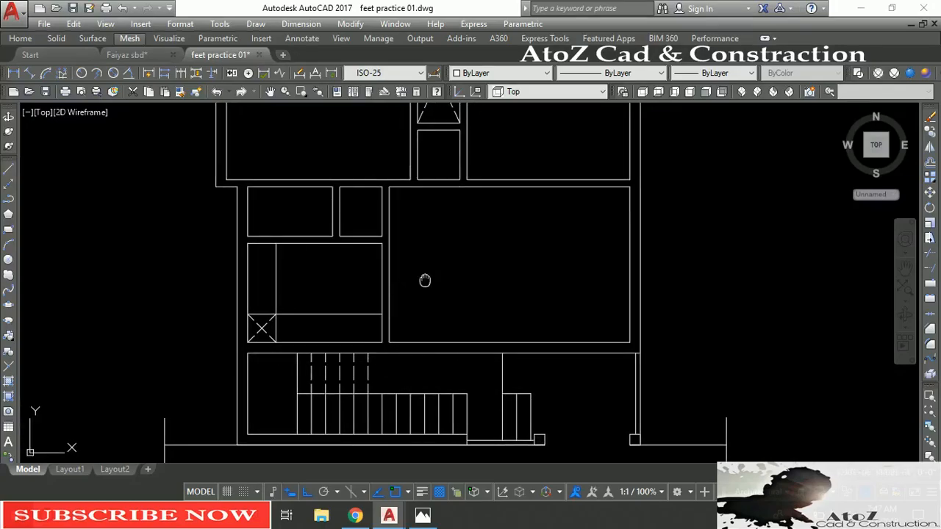
pyautogui.moveTo(427, 278); pyautogui.dragTo(426, 317, button='middle')
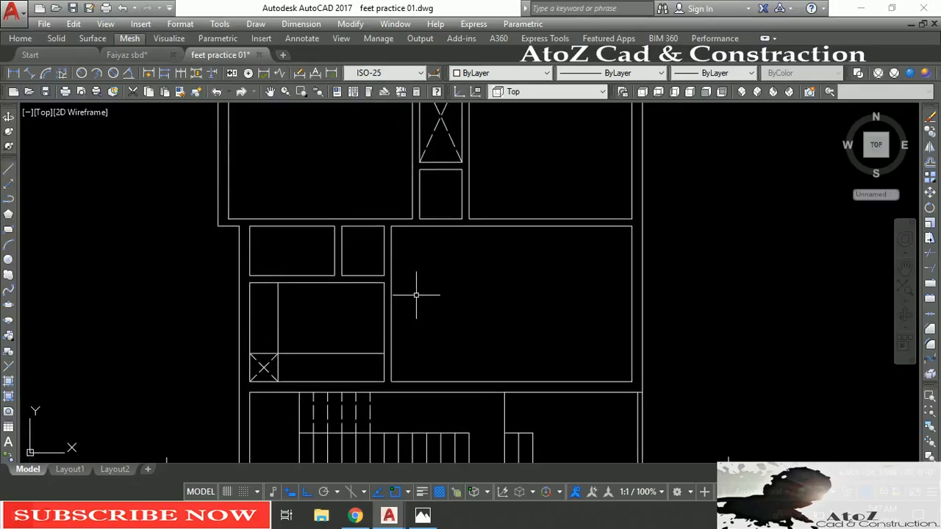
# Offset the upper line of the wider small room, below the 13' room, 1" downward into the room.
pyautogui.scroll(2, 355, 247)
pyautogui.scroll(2, 343, 228)
pyautogui.moveTo(343, 229); pyautogui.dragTo(379, 251, button='middle')
pyautogui.write('o')
pyautogui.press('Return')
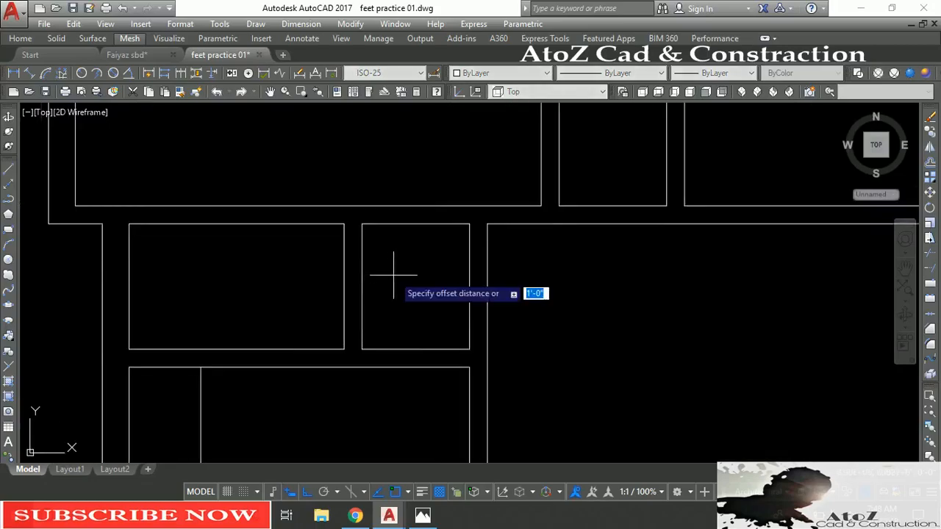
pyautogui.write('1')
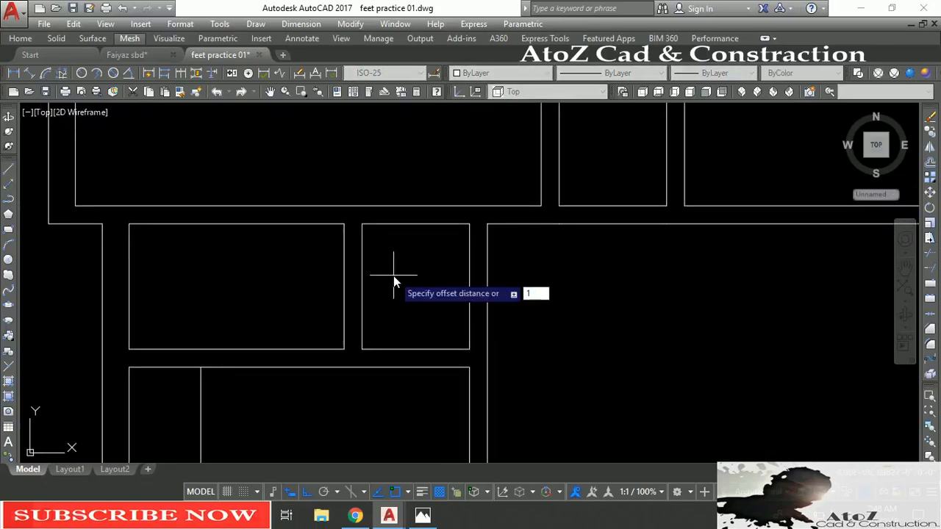
pyautogui.press('Return')
pyautogui.click(312, 224)
pyautogui.click(309, 269)
pyautogui.press('Escape')
# Extend the 1" offset line across the partition wall between the two small adjoining rooms.
pyautogui.write('ex')
pyautogui.press('Return')
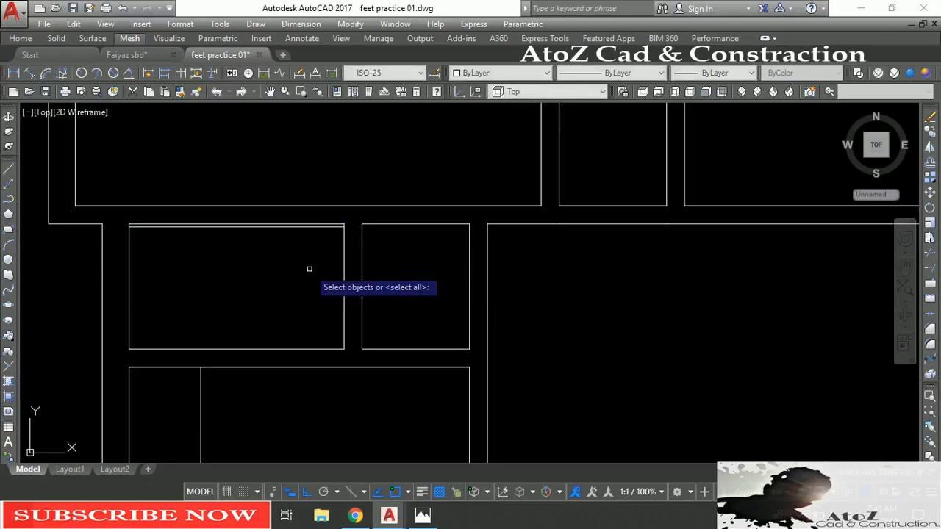
pyautogui.press('Return')
pyautogui.click(335, 216)
pyautogui.click(332, 237)
# Offset the extended line 2'6" downward to mark the other side of the door opening in the partition.
pyautogui.write('o')
pyautogui.press('Return')
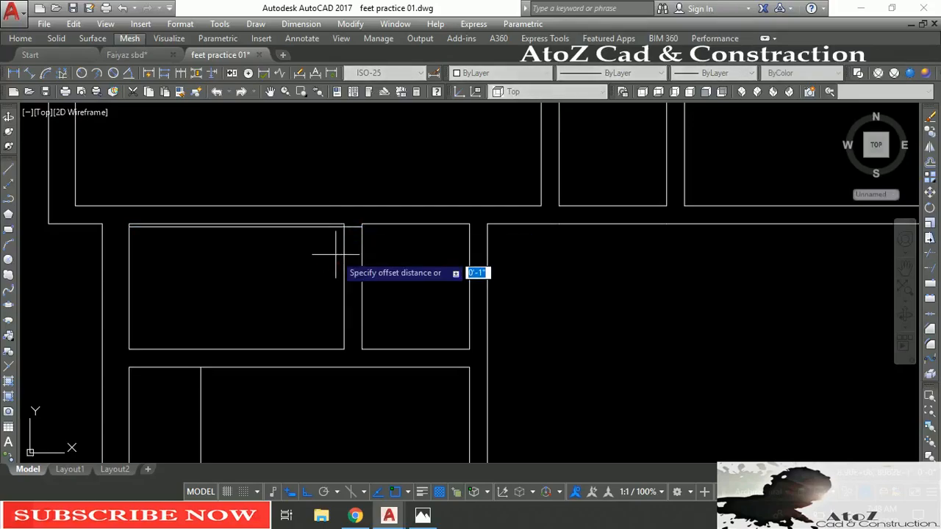
pyautogui.write("2'6")
pyautogui.press('Return')
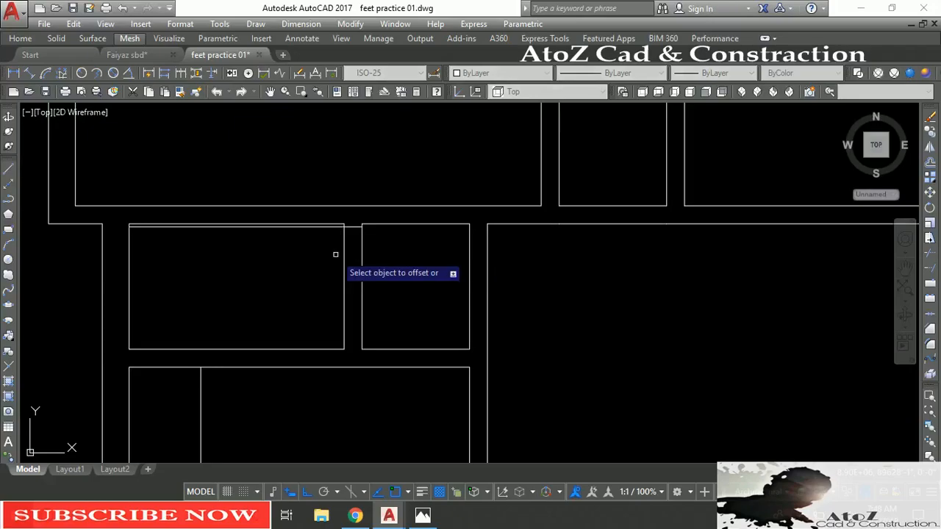
pyautogui.click(332, 226)
pyautogui.click(328, 290)
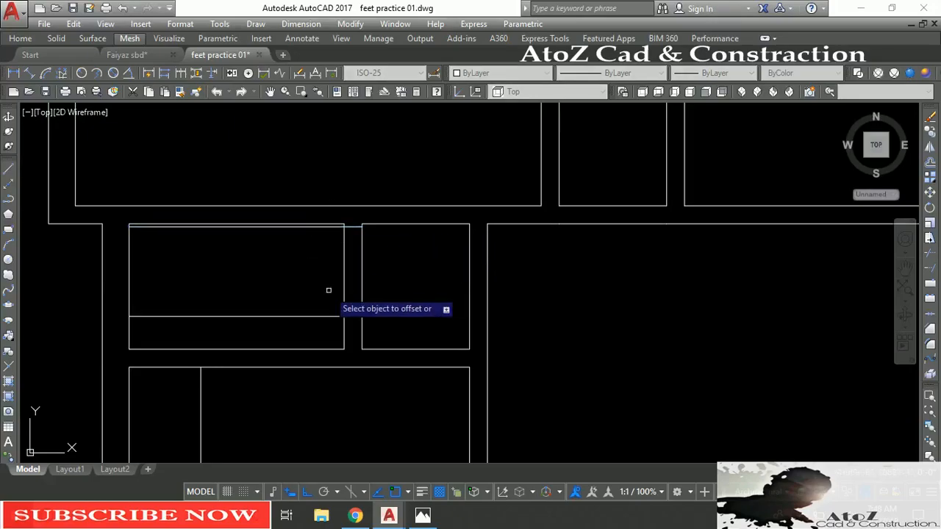
pyautogui.press('Return')
# Trim both offset lines back to the partition and cut out the partition lines between them to open the doorway.
pyautogui.write('tr')
pyautogui.press('Return')
pyautogui.press('Return')
pyautogui.click(323, 316)
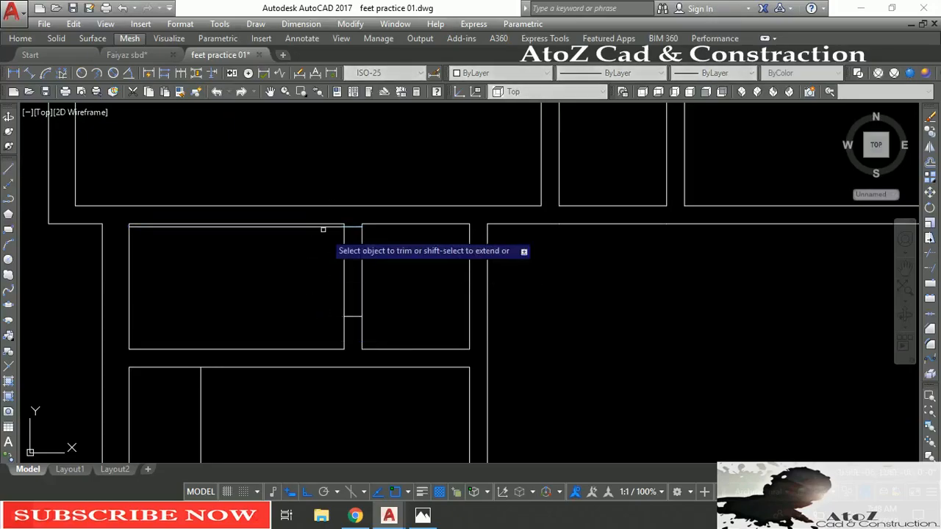
pyautogui.click(317, 225)
pyautogui.click(361, 279)
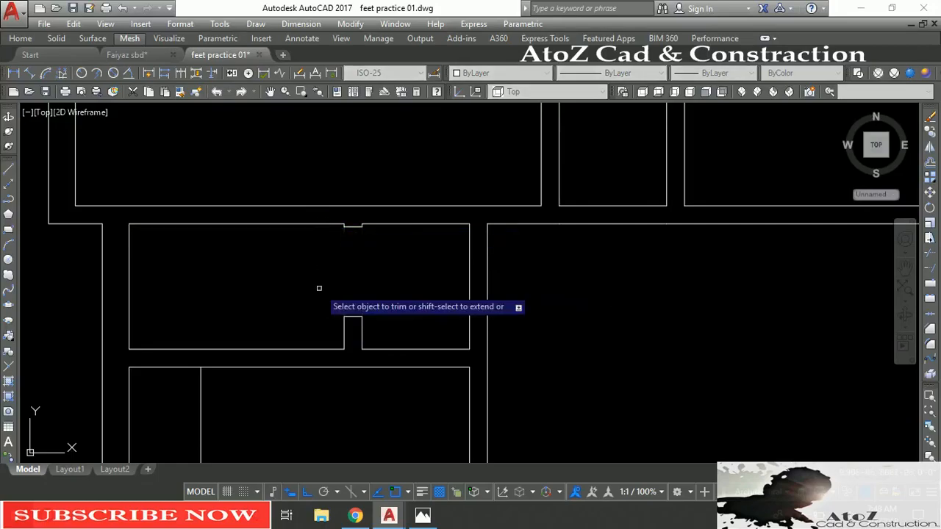
pyautogui.click(344, 294)
pyautogui.press('Escape')
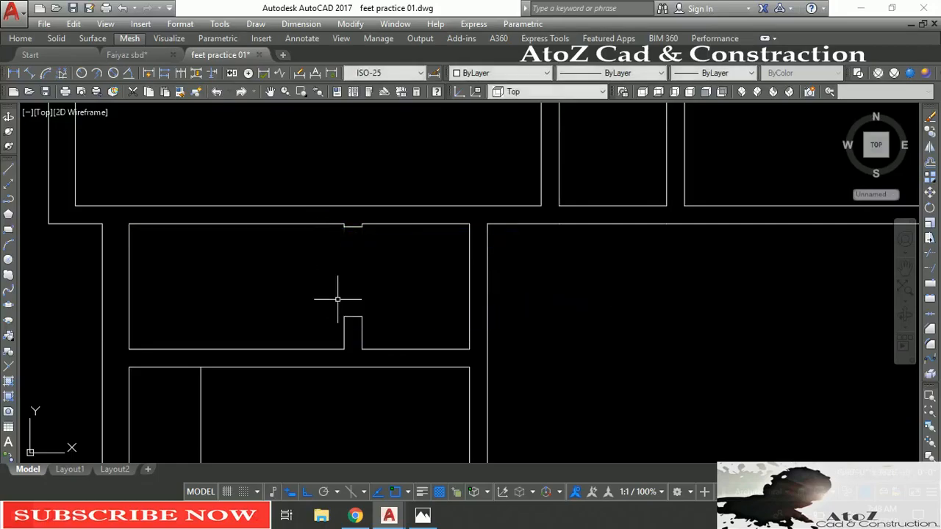
# Try to erase the 1" jamb stub above the doorway and close the upper wall line by extending it.
pyautogui.scroll(4, 352, 227)
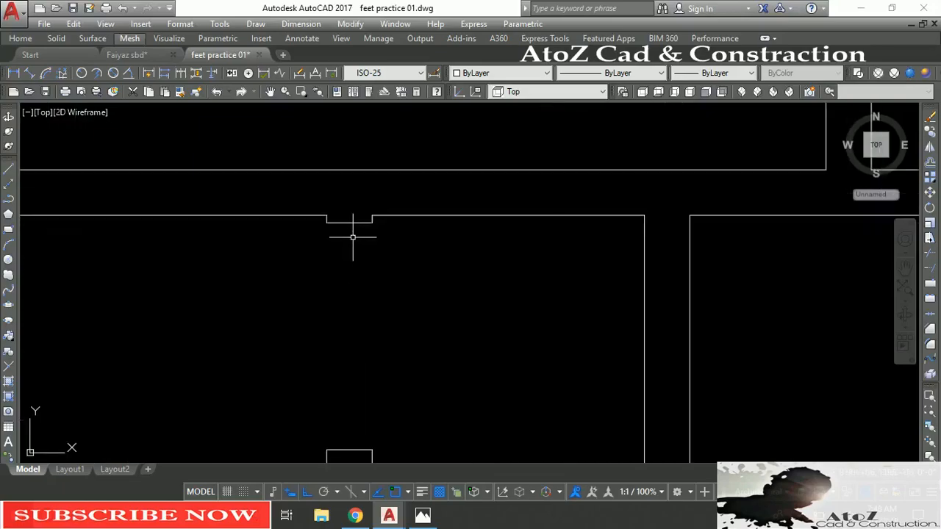
pyautogui.scroll(-2, 356, 232)
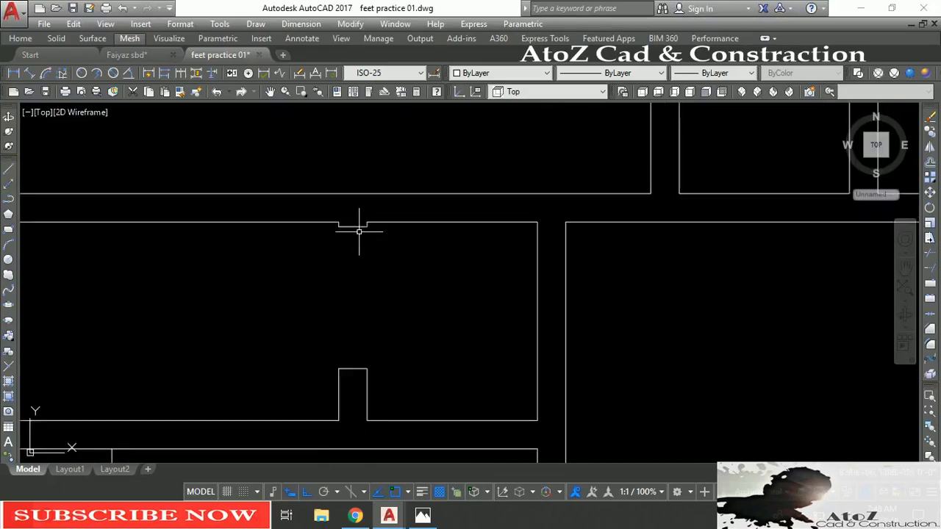
pyautogui.scroll(-2, 358, 232)
pyautogui.scroll(2, 353, 237)
pyautogui.moveTo(333, 213); pyautogui.dragTo(386, 241)
pyautogui.press('Delete')
pyautogui.write('ex')
pyautogui.press('Return')
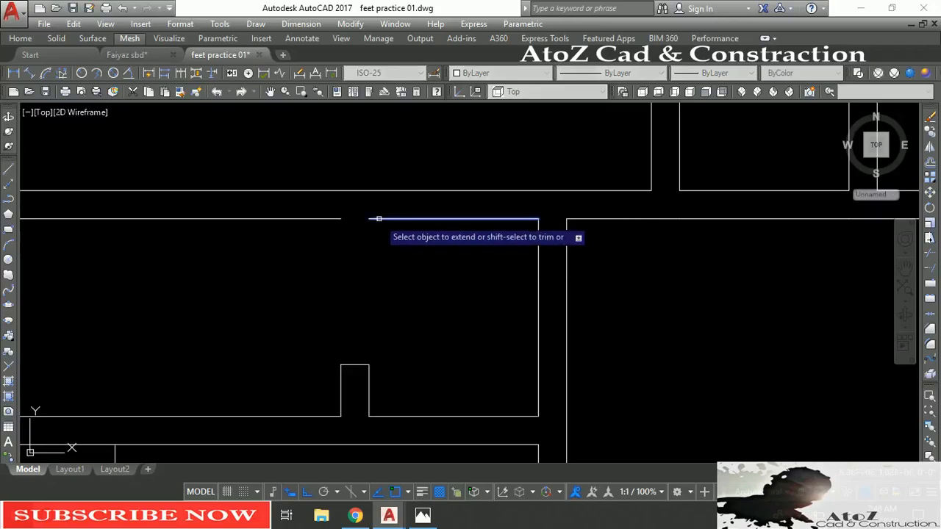
pyautogui.write('ex')
pyautogui.press('Return')
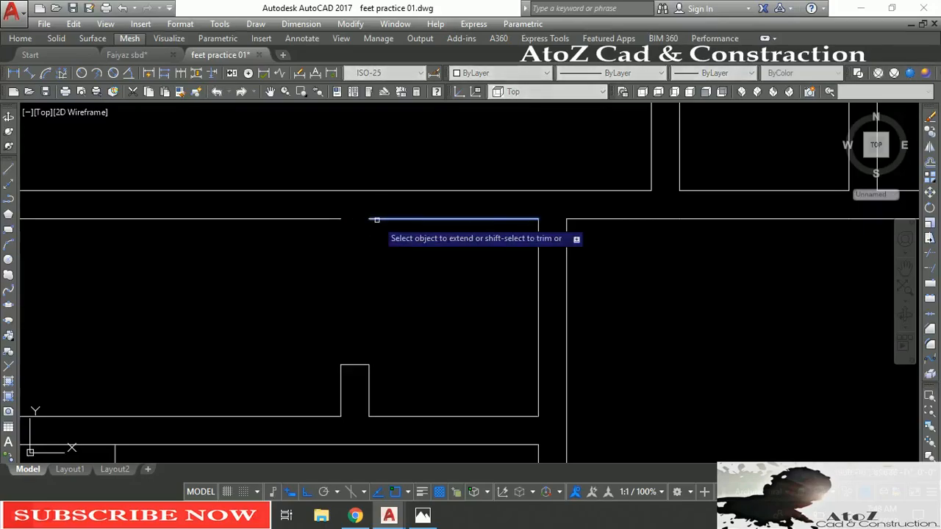
pyautogui.click(350, 218)
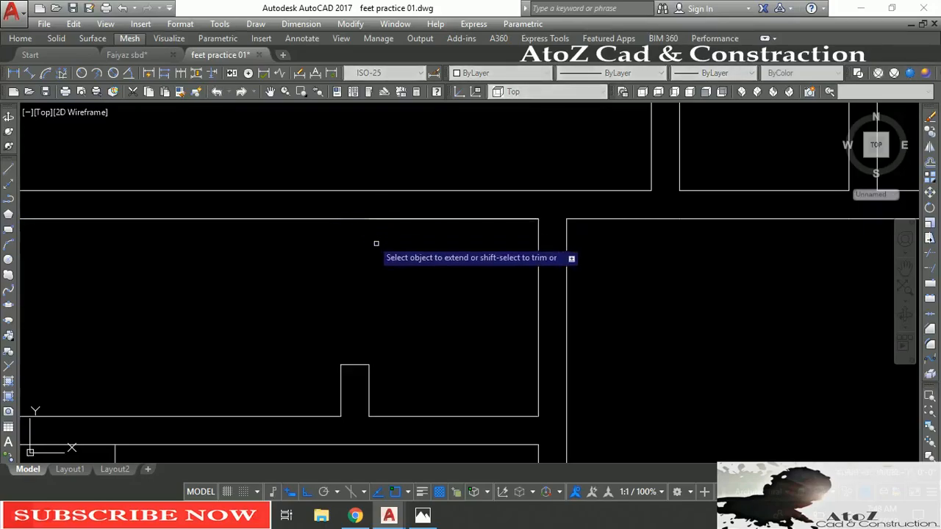
pyautogui.press('Escape')
pyautogui.scroll(-2, 426, 320)
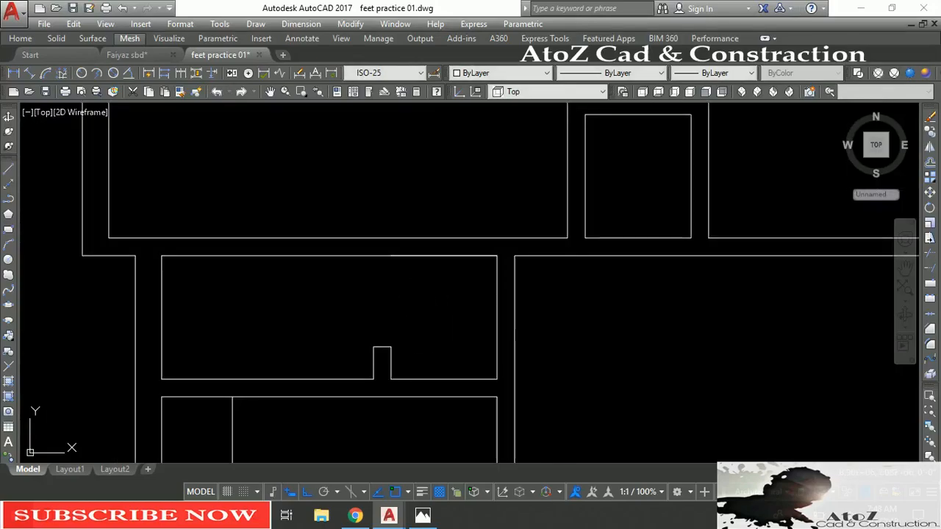
pyautogui.scroll(2, 431, 322)
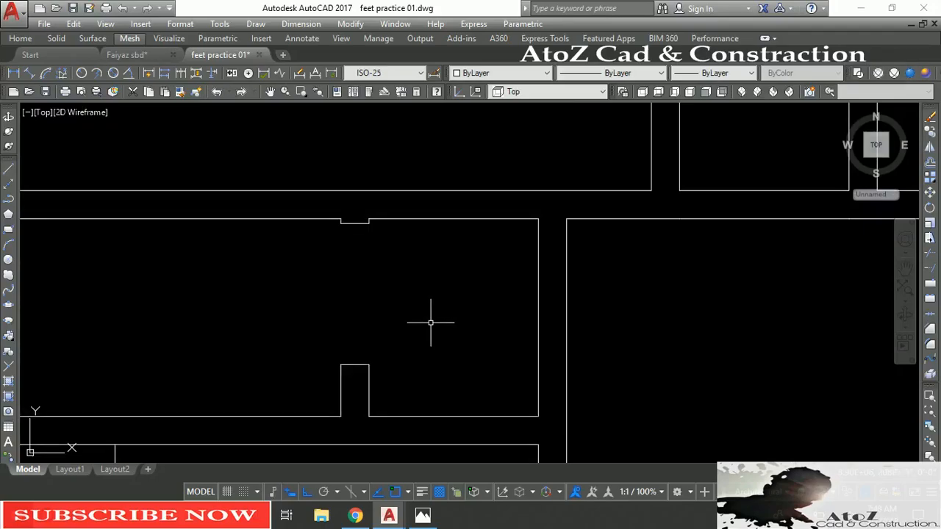
# Offset the bottom line of the small space below the crossed shaft 1" upward.
pyautogui.scroll(-5, 430, 322)
pyautogui.moveTo(489, 342)
pyautogui.mouseDown(button='middle')
pyautogui.moveTo(414, 346)
pyautogui.moveTo(382, 371)
pyautogui.mouseUp(button='middle')
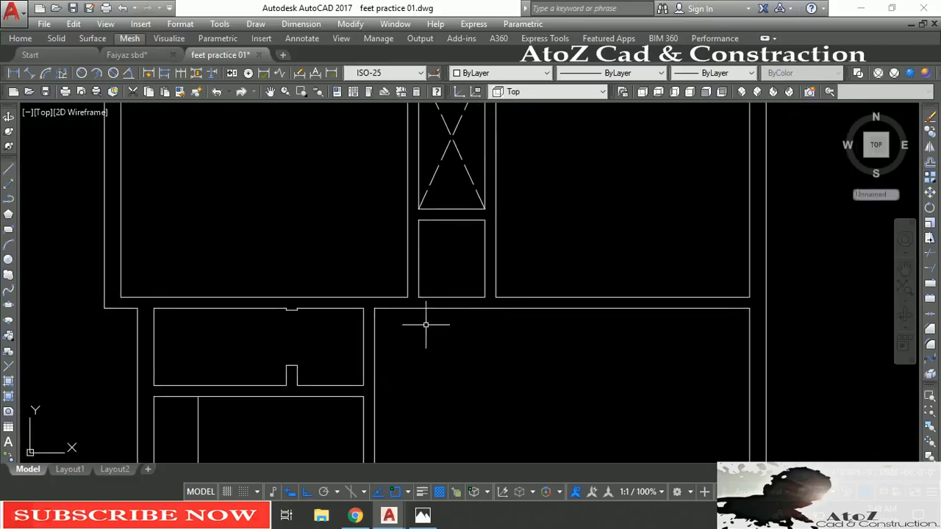
pyautogui.scroll(-2, 425, 309)
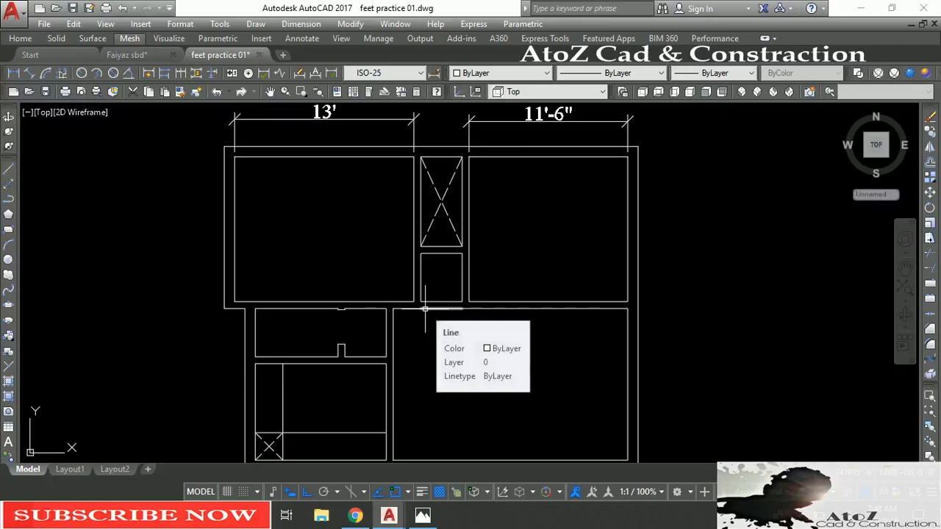
pyautogui.scroll(2, 425, 321)
pyautogui.scroll(2, 413, 322)
pyautogui.write('o')
pyautogui.press('Return')
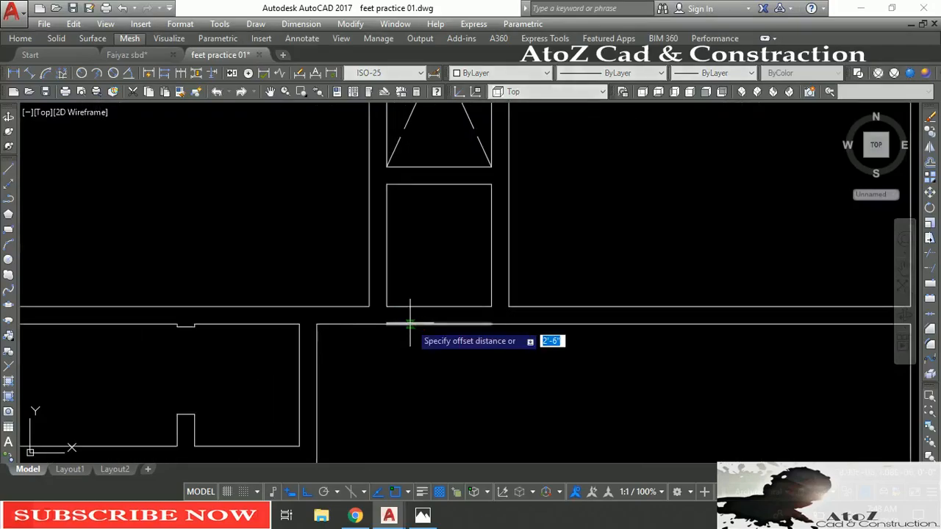
pyautogui.write('1')
pyautogui.press('Return')
pyautogui.click(405, 306)
pyautogui.click(426, 276)
pyautogui.press('Escape')
# Extend the offset line across both side walls and trim its middle part, leaving a jamb line in each wall.
pyautogui.write('ex')
pyautogui.press('Return')
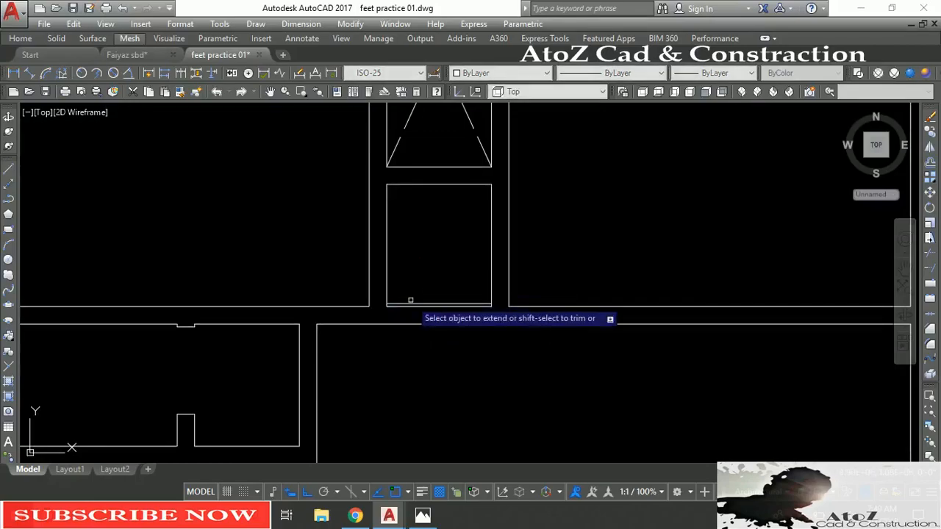
pyautogui.press('Return')
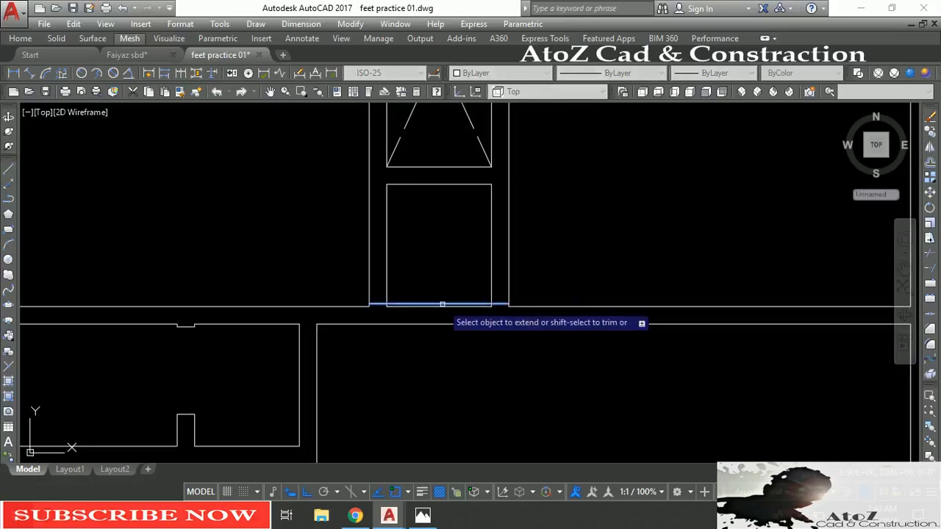
pyautogui.click(442, 304)
pyautogui.write('tr')
pyautogui.press('Return')
pyautogui.press('Return')
pyautogui.click(443, 304)
pyautogui.press('Escape')
# Offset the jamb lines in both side walls upward to mark the far ends of the two door openings.
pyautogui.write('o')
pyautogui.press('Return')
pyautogui.write('5')
pyautogui.press('Return')
pyautogui.click(496, 302)
pyautogui.click(493, 264)
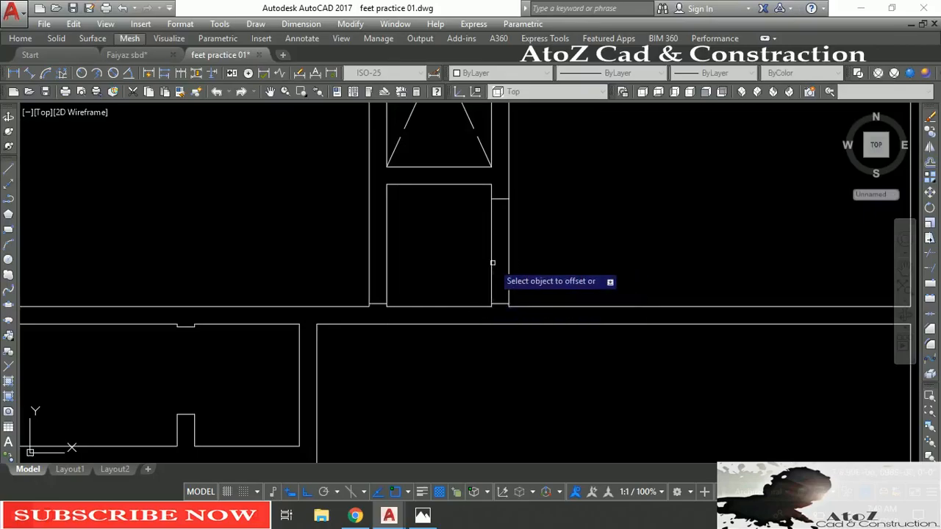
pyautogui.click(376, 303)
pyautogui.click(381, 266)
pyautogui.press('Escape')
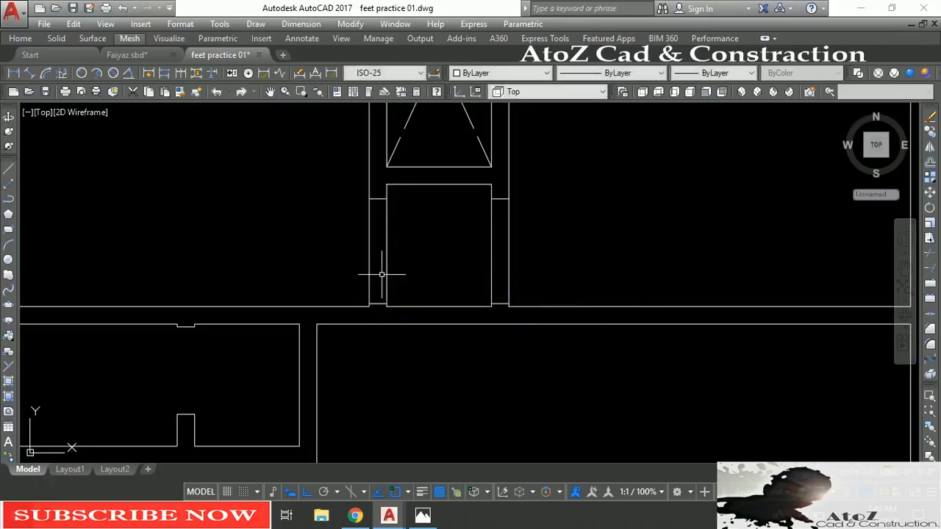
# Trim the side wall lines between the jamb lines to open a doorway into each upper room.
pyautogui.click(322, 279)
pyautogui.click(563, 228)
pyautogui.click(469, 253)
pyautogui.scroll(-2, 480, 197)
pyautogui.scroll(4, 423, 243)
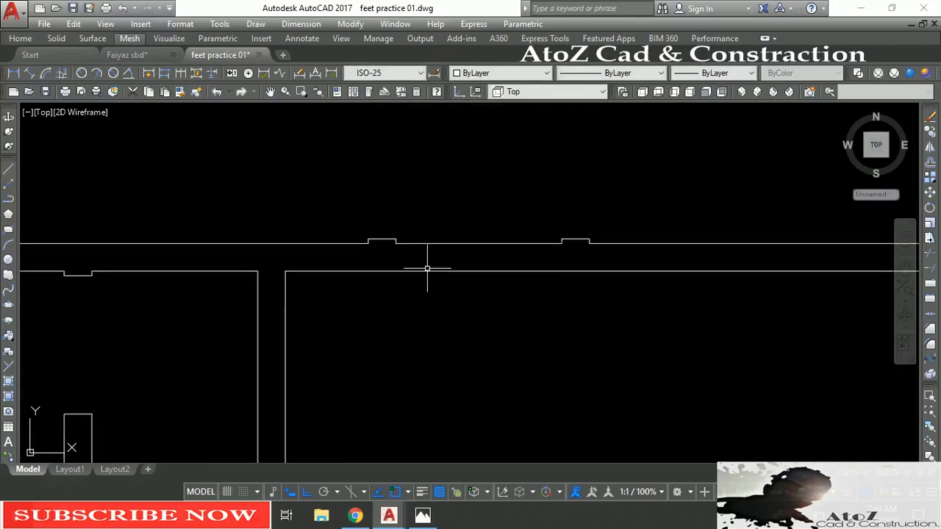
# Extend the inner faces of the two jamb stubs down across the long horizontal wall to its lower line.
pyautogui.write('ex')
pyautogui.press('Return')
pyautogui.scroll(3, 390, 236)
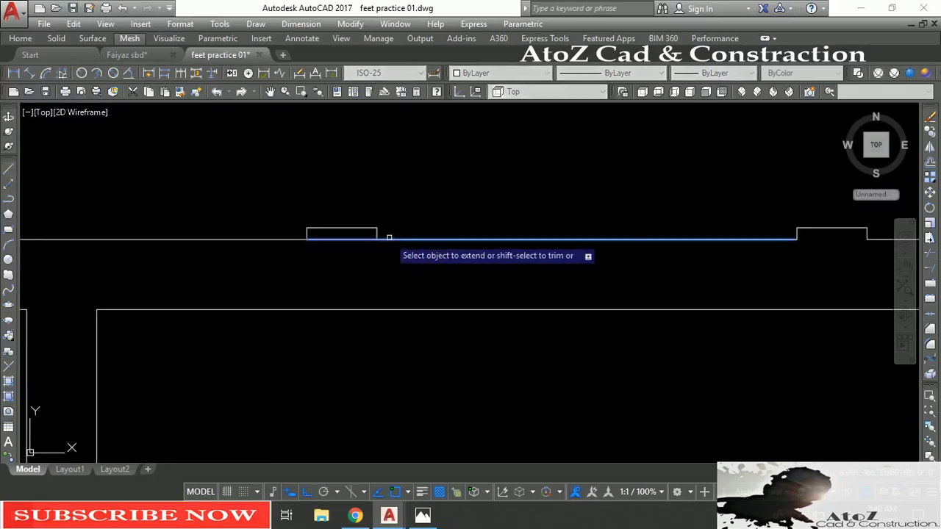
pyautogui.click(377, 233)
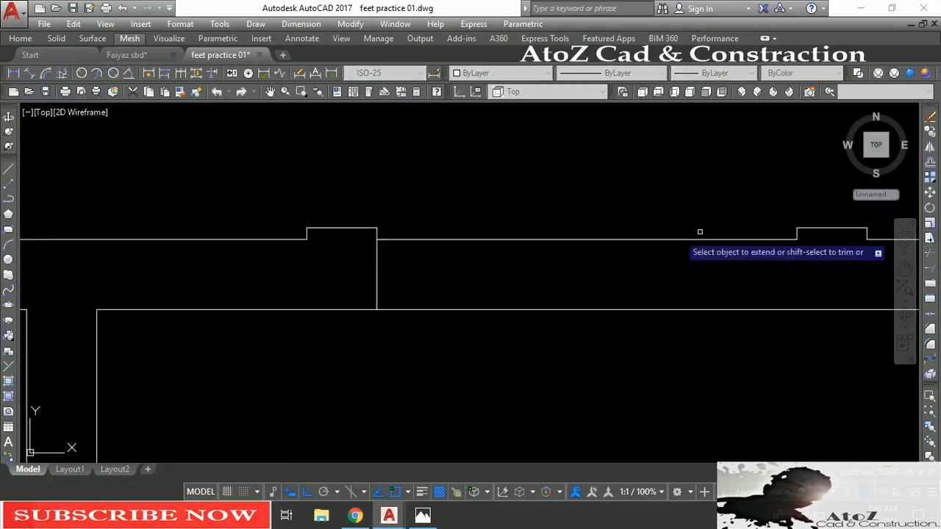
pyautogui.click(795, 235)
pyautogui.press('Return')
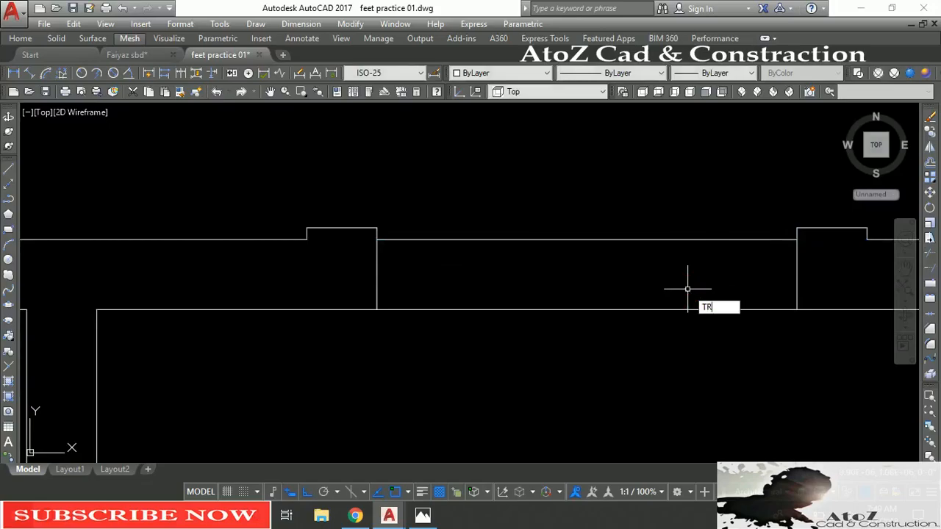
# Trim the long horizontal wall's lines between the two extended jamb lines.
pyautogui.click(645, 341)
pyautogui.click(567, 206)
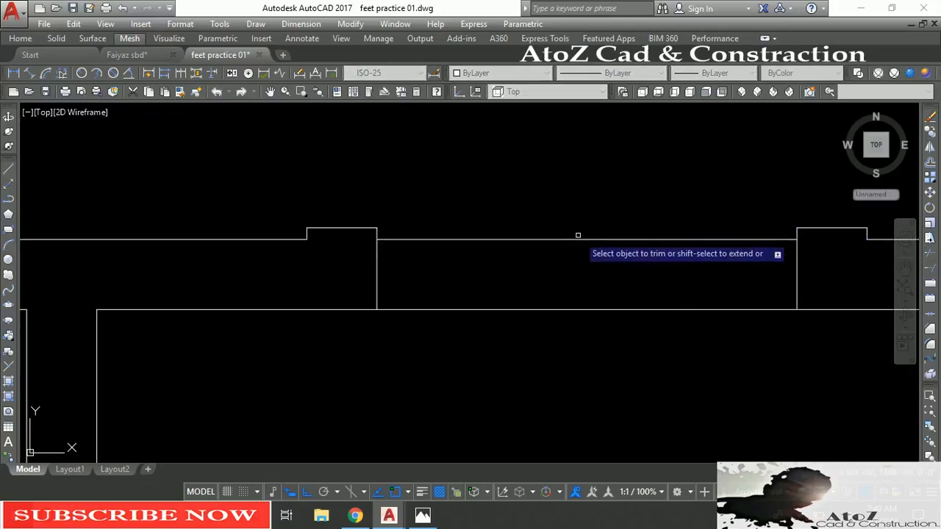
pyautogui.press('Escape')
pyautogui.write('tr')
pyautogui.press('Return')
pyautogui.press('Return')
pyautogui.scroll(-2, 507, 253)
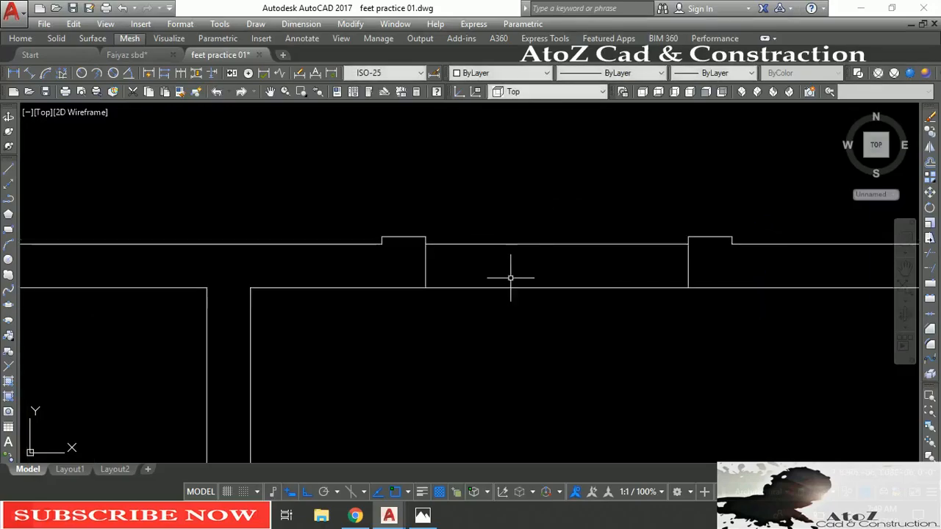
# Draw a line along the open wall face between the jambs and cross the opening with two diagonals.
pyautogui.write('l')
pyautogui.press('Return')
pyautogui.click(427, 254)
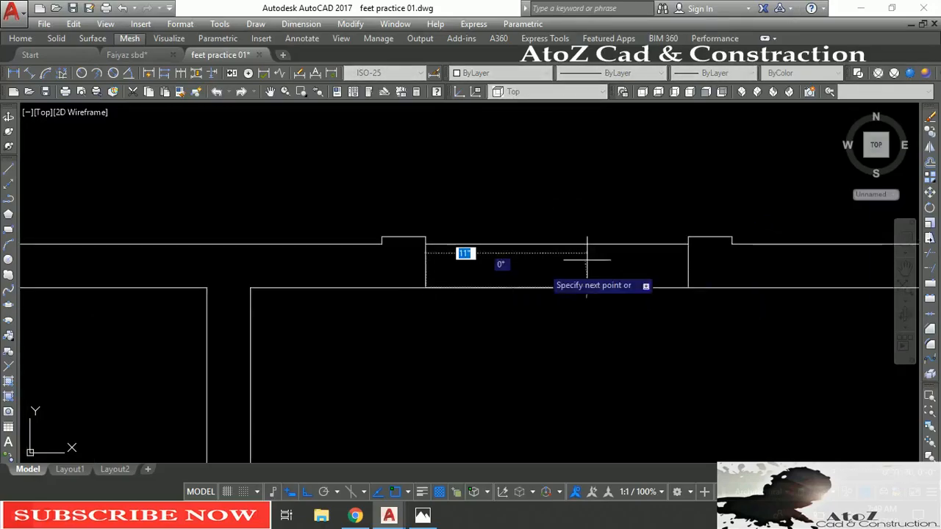
pyautogui.click(688, 244)
pyautogui.press('Return')
pyautogui.press('Return')
pyautogui.click(688, 287)
pyautogui.click(426, 244)
pyautogui.press('Return')
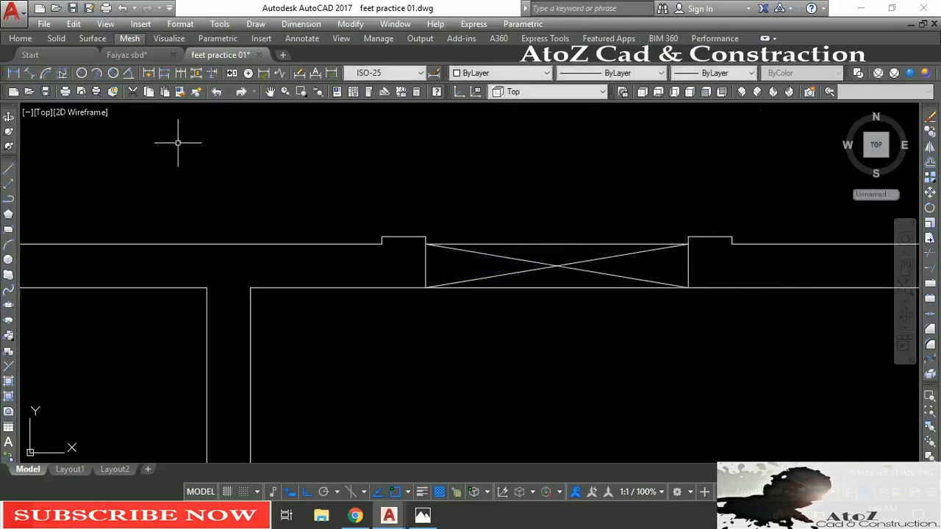
# Check the crossed opening's width with a linear dimension on its lower line.
pyautogui.click(12, 75)
pyautogui.press('Return')
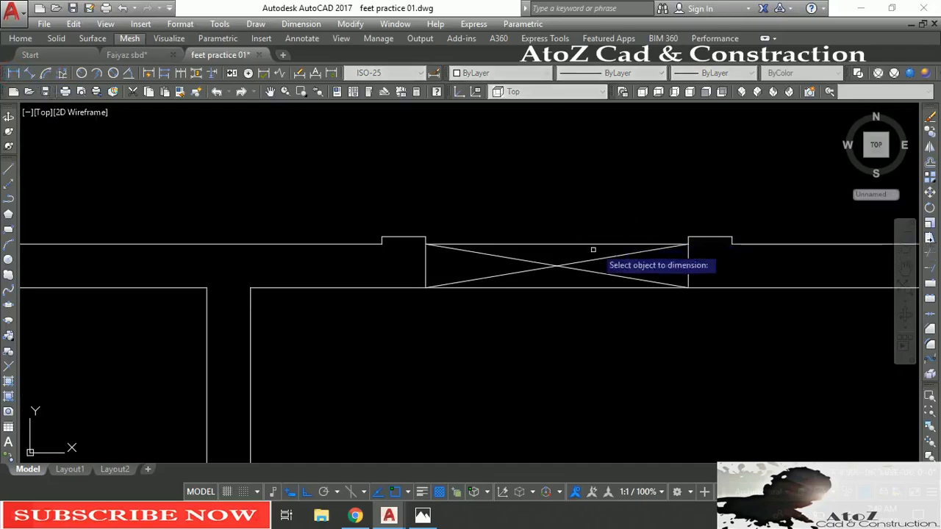
pyautogui.click(580, 287)
pyautogui.press('Escape')
# Set the linetype of the opening's face lines and diagonals to ACAD_ISO02W100.
pyautogui.click(578, 316)
pyautogui.click(541, 212)
pyautogui.click(625, 74)
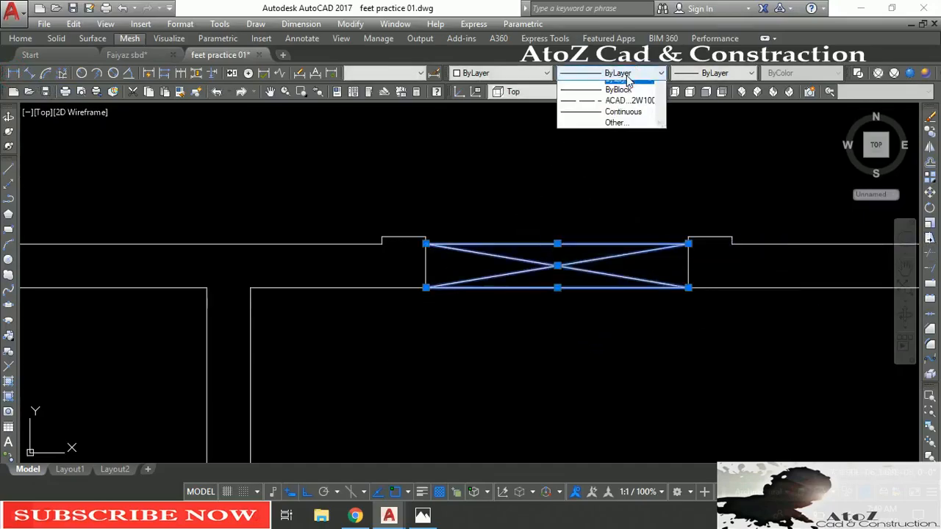
pyautogui.click(617, 109)
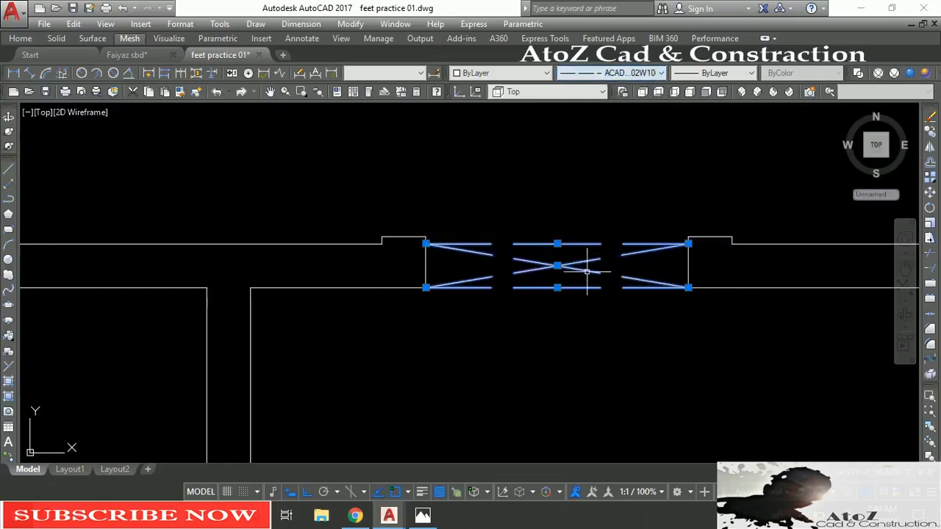
pyautogui.press('Escape')
pyautogui.scroll(-5, 557, 296)
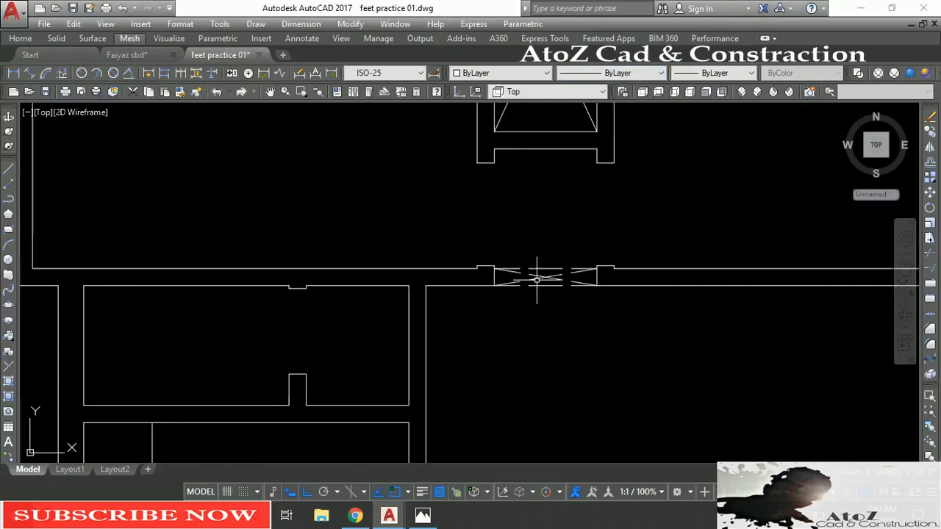
pyautogui.scroll(1, 538, 341)
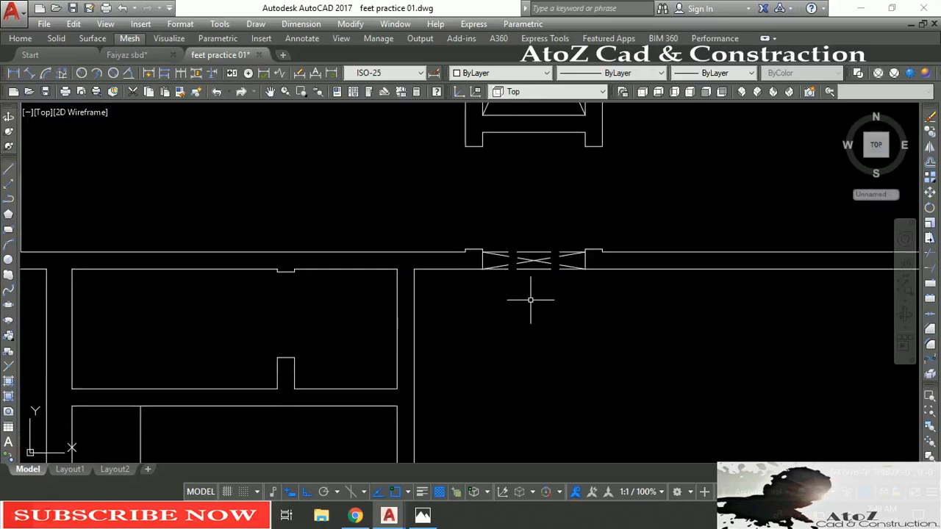
pyautogui.scroll(2, 527, 270)
pyautogui.scroll(2, 514, 260)
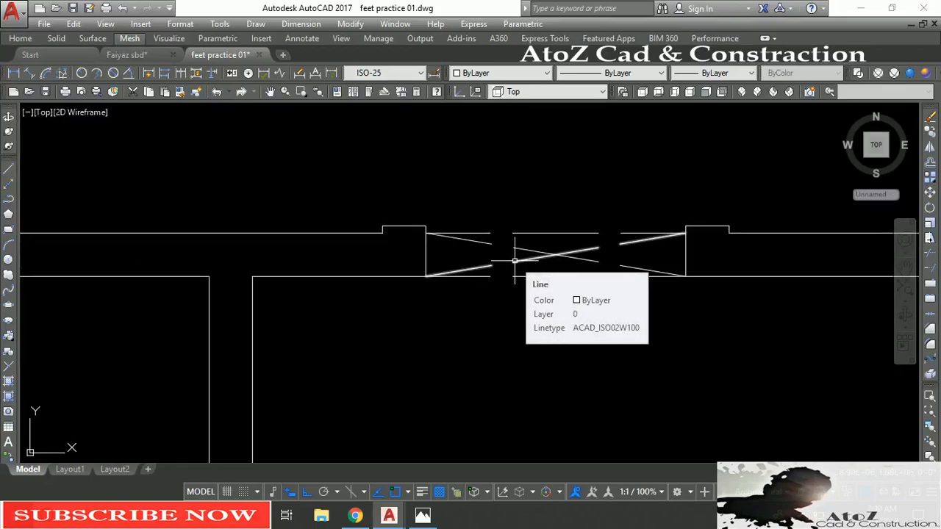
pyautogui.scroll(-2, 514, 259)
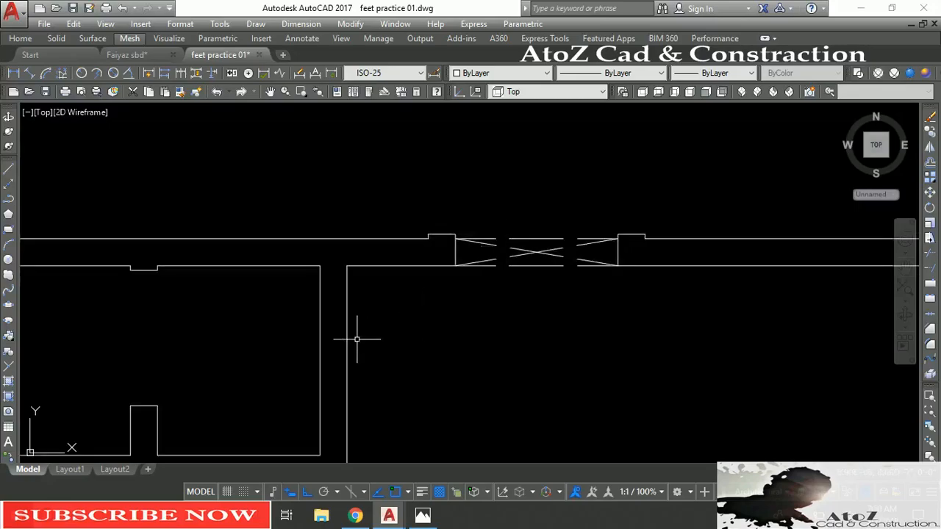
# Draw a short line across the vertical wall at the middle of the small room's right side.
pyautogui.moveTo(367, 336); pyautogui.dragTo(434, 278, button='middle')
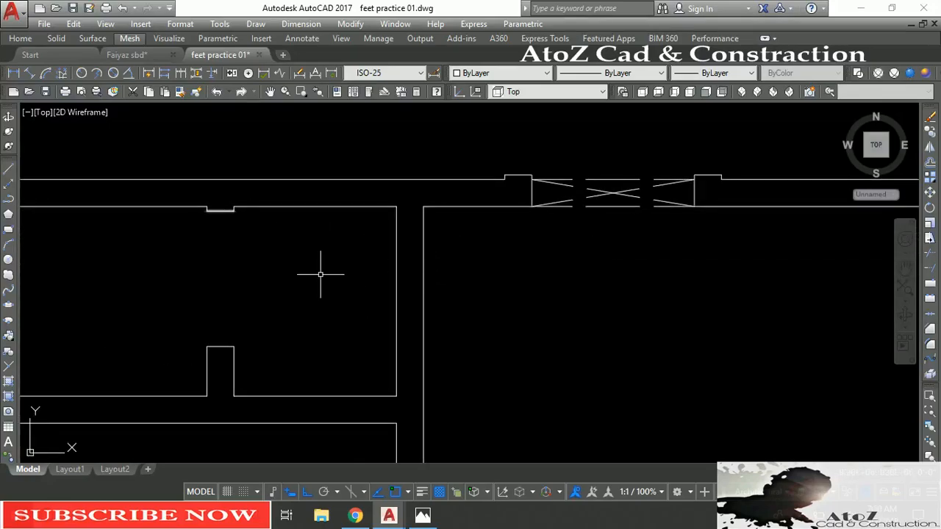
pyautogui.press('l')
pyautogui.press('Return')
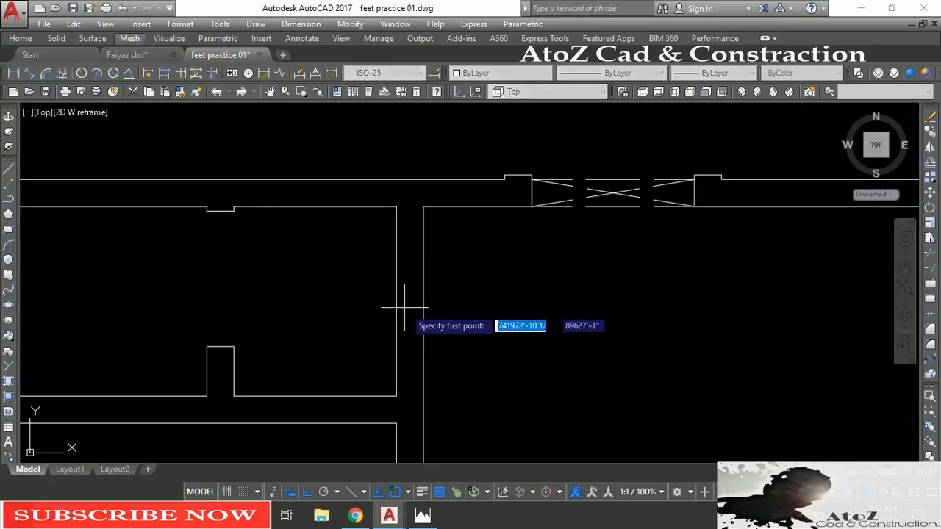
pyautogui.click(418, 301)
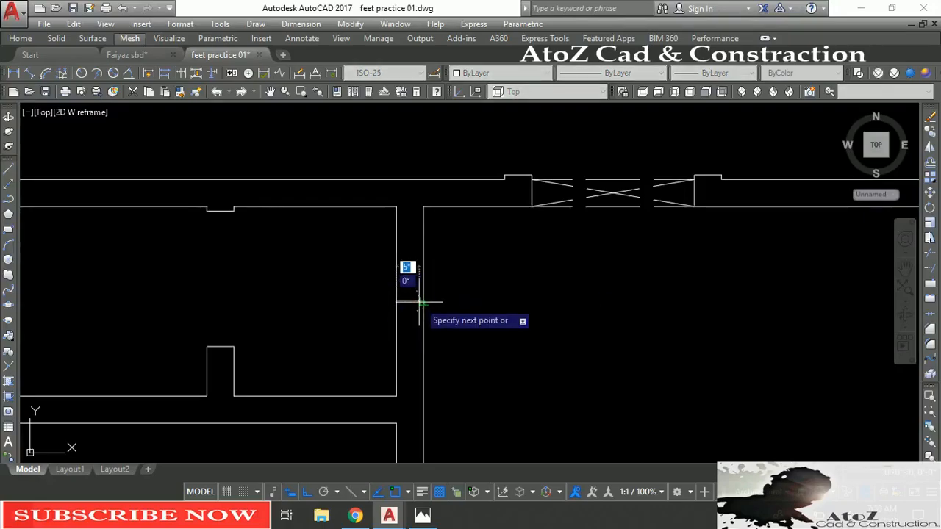
pyautogui.click(424, 301)
pyautogui.press('Return')
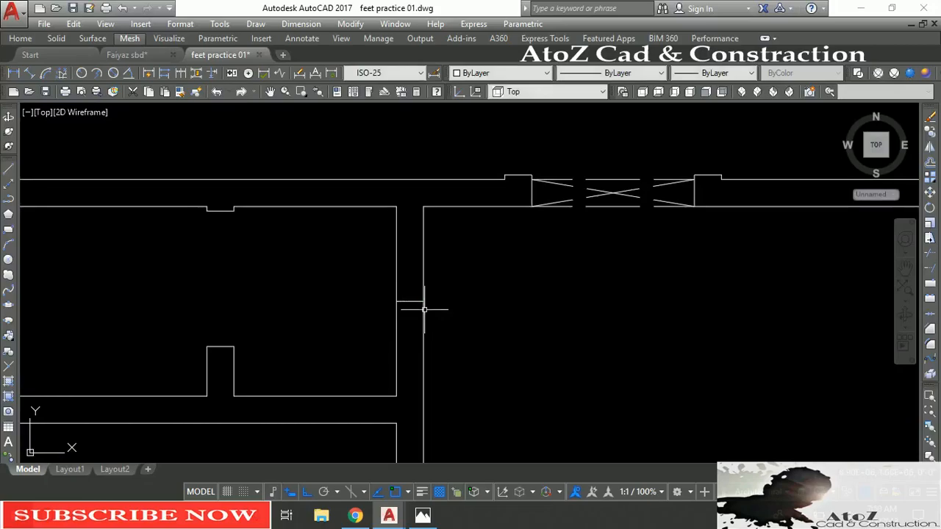
# Offset the short cross line 1'6" both upward and downward, and delete the original middle line.
pyautogui.press('Return')
pyautogui.write("1'6")
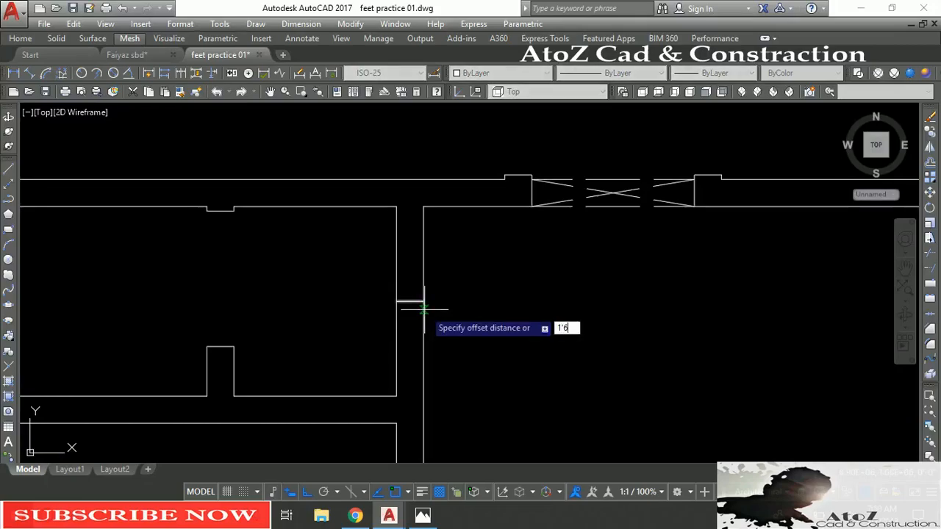
pyautogui.press('Return')
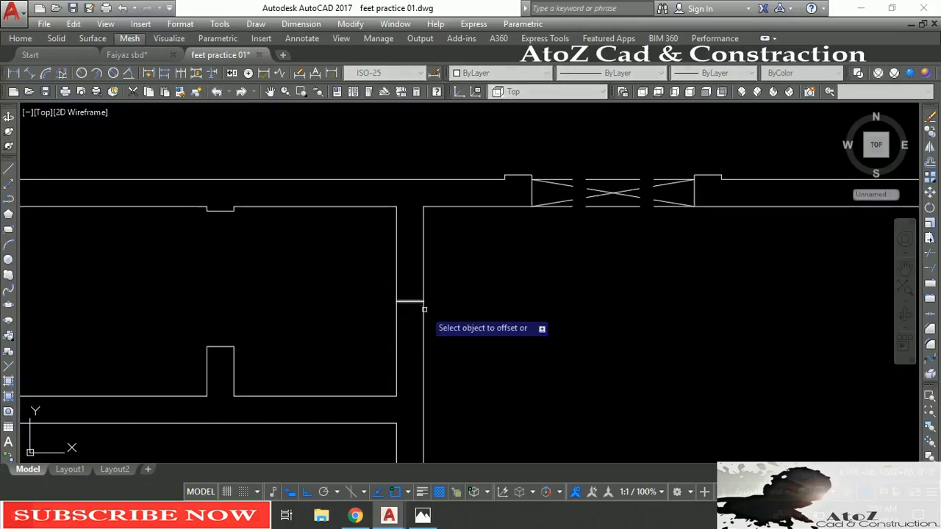
pyautogui.click(409, 301)
pyautogui.click(408, 257)
pyautogui.click(414, 300)
pyautogui.click(412, 338)
pyautogui.click(410, 302)
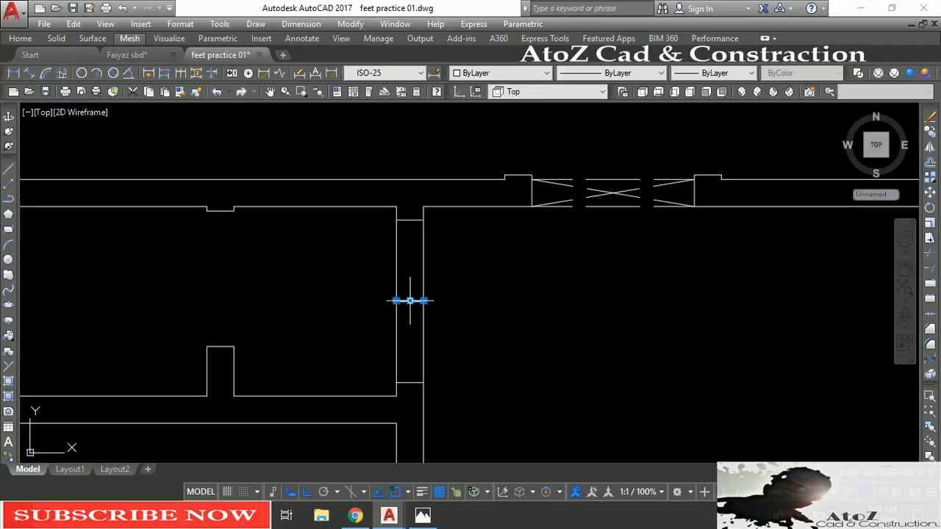
pyautogui.press('Delete')
# Trim both vertical wall lines between the two offset lines to cut the opening.
pyautogui.write('TR')
pyautogui.press('Return')
pyautogui.press('Return')
pyautogui.click(461, 302)
pyautogui.click(372, 335)
pyautogui.press('Return')
# Draw a rectangle filling the vertical wall's opening and cross it with two corner-to-corner diagonals.
pyautogui.write('REC')
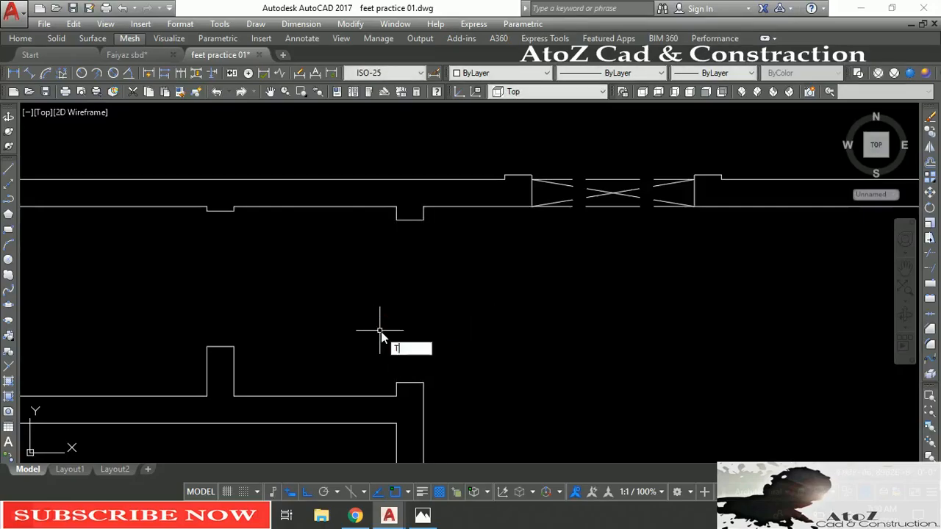
pyautogui.press('Return')
pyautogui.click(396, 218)
pyautogui.click(424, 382)
pyautogui.write('L')
pyautogui.press('Return')
pyautogui.click(396, 383)
pyautogui.press('F8')
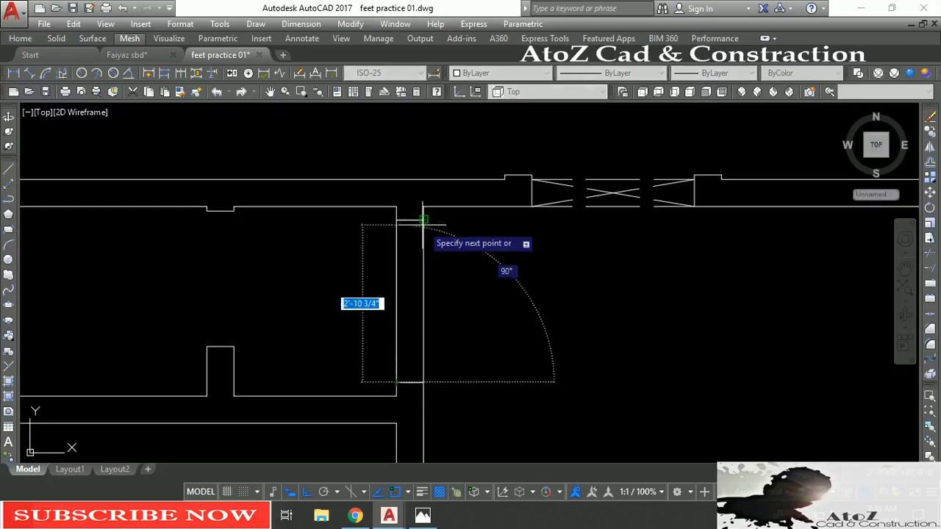
pyautogui.click(397, 218)
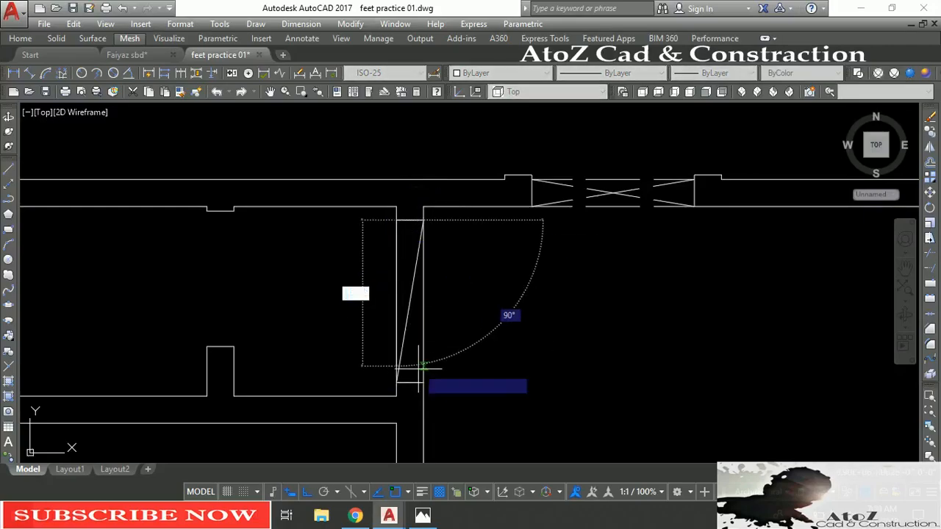
pyautogui.click(423, 382)
pyautogui.press('Escape')
# Set the linetype of the vertical opening's rectangle and diagonals to ACAD_ISO02W100.
pyautogui.click(443, 319)
pyautogui.click(367, 336)
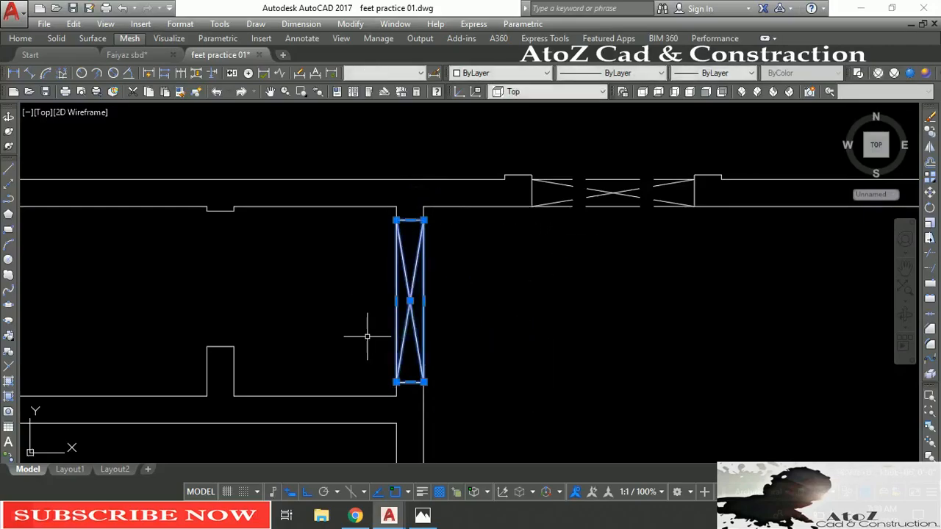
pyautogui.click(610, 73)
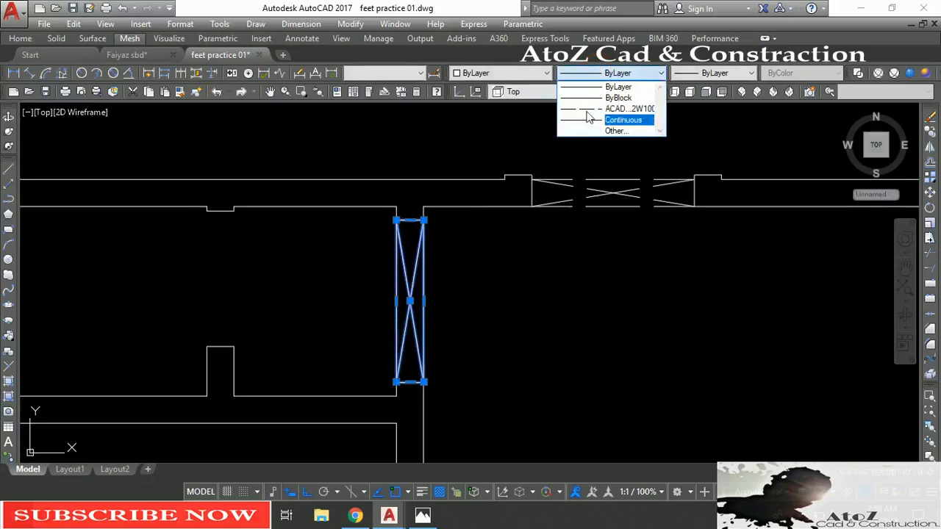
pyautogui.click(603, 109)
pyautogui.press('Escape')
# Check the length of the vertical line inside the room with the dashed crossed square using a linear dimension.
pyautogui.scroll(-1, 478, 309)
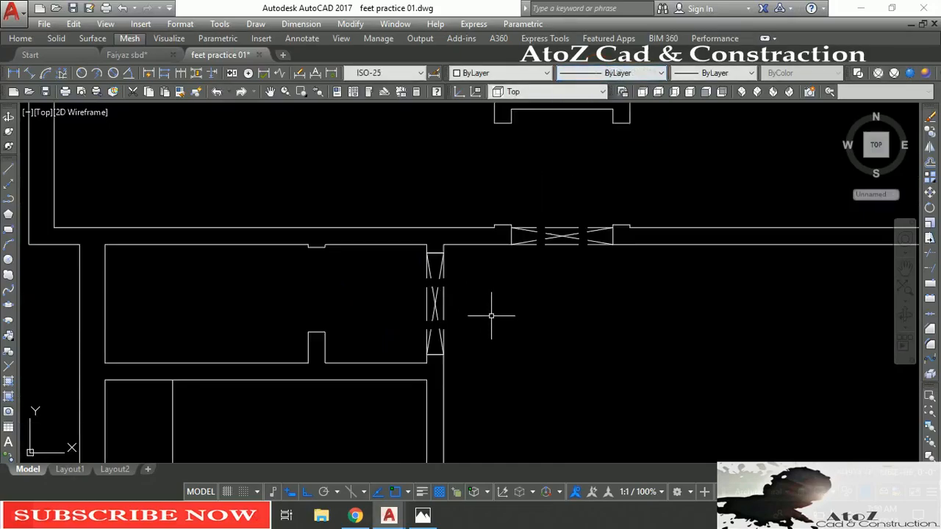
pyautogui.scroll(-1, 481, 321)
pyautogui.moveTo(483, 334)
pyautogui.mouseDown(button='middle')
pyautogui.moveTo(370, 322)
pyautogui.moveTo(392, 286)
pyautogui.mouseUp(button='middle')
pyautogui.scroll(2, 371, 322)
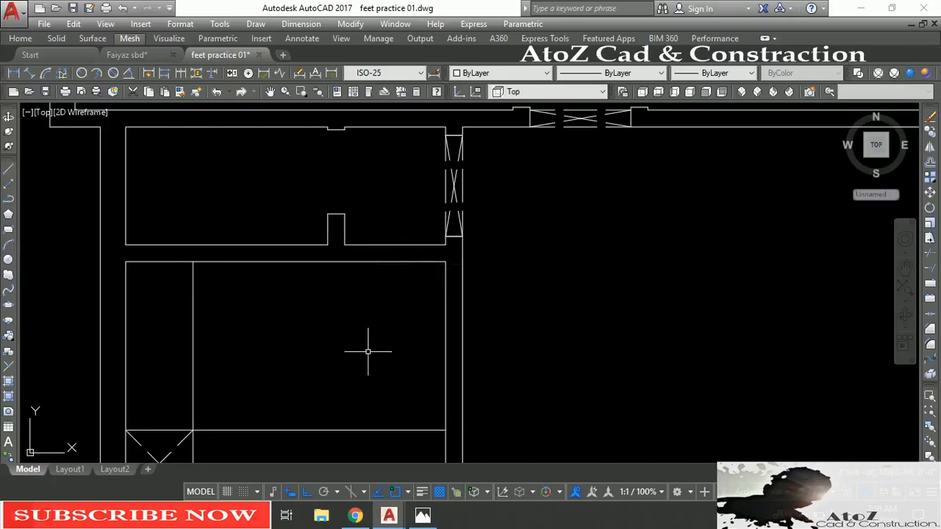
pyautogui.moveTo(367, 352); pyautogui.dragTo(441, 316, button='middle')
pyautogui.moveTo(403, 358); pyautogui.dragTo(433, 263, button='middle')
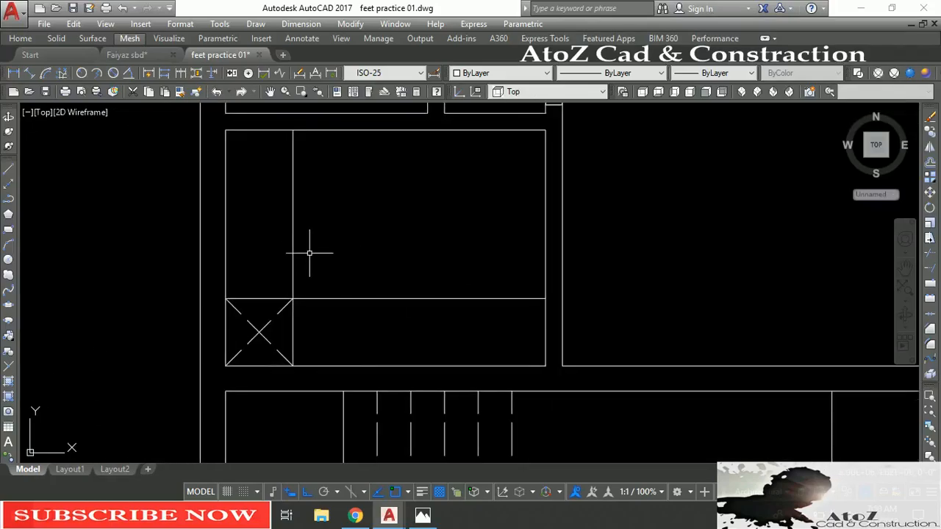
pyautogui.click(13, 72)
pyautogui.press('Return')
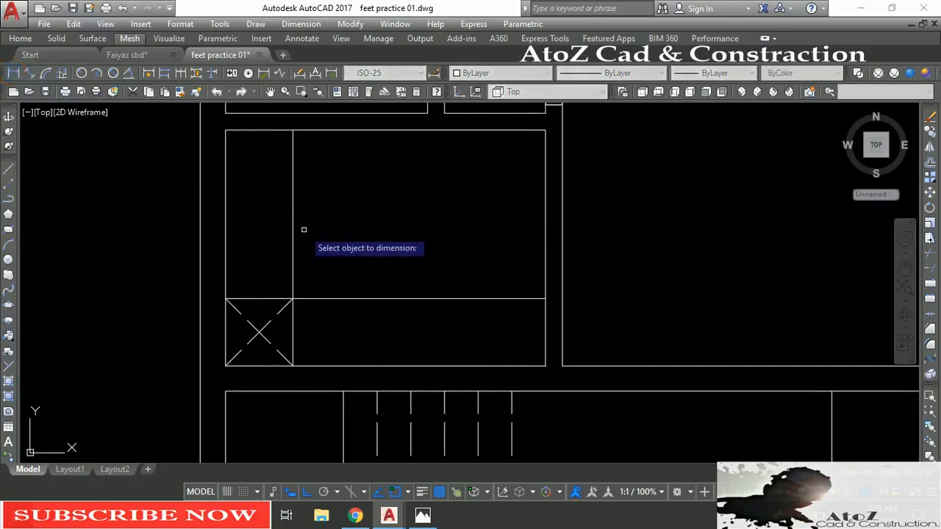
pyautogui.click(293, 235)
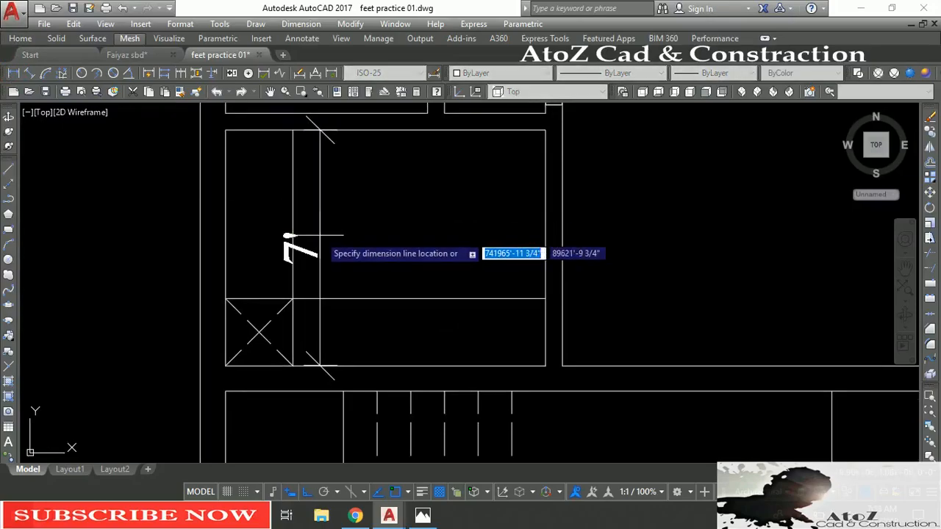
pyautogui.press('Escape')
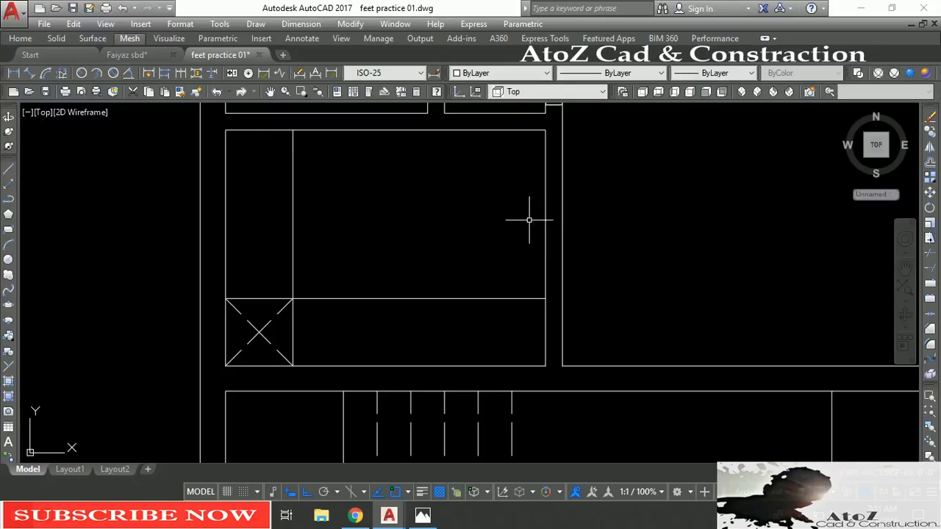
# Extend the right face of the small room's wall stub down across the horizontal wall below it.
pyautogui.moveTo(535, 215); pyautogui.dragTo(536, 315, button='middle')
pyautogui.scroll(2, 472, 211)
pyautogui.moveTo(479, 210); pyautogui.dragTo(348, 392, button='middle')
pyautogui.write('ex')
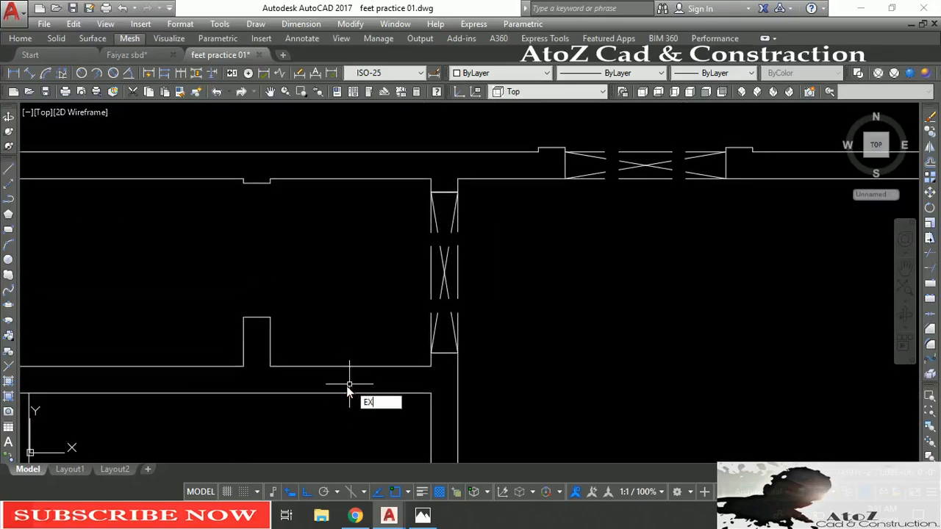
pyautogui.press('Return')
pyautogui.press('Return')
pyautogui.click(270, 355)
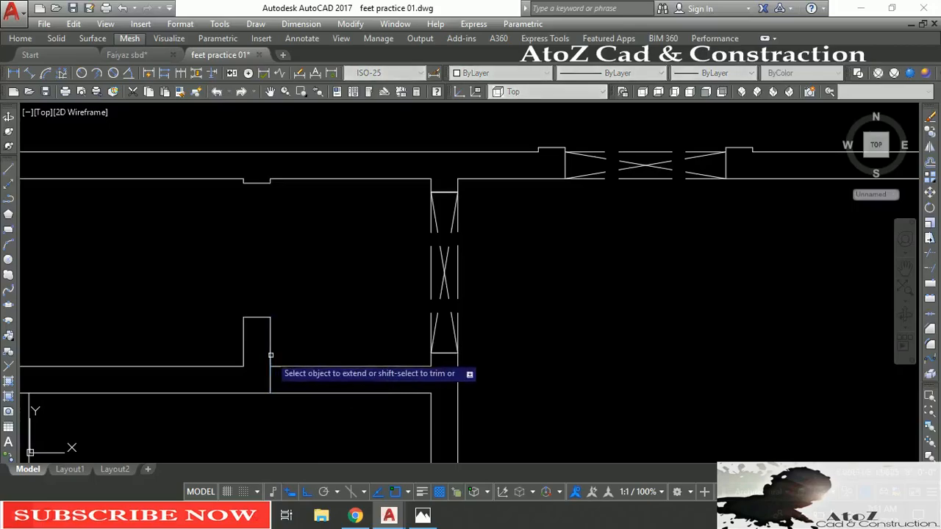
pyautogui.click(332, 366)
# Remove both faces of the horizontal wall between the small room's wall stub and the vertical wall to open a passage.
pyautogui.write('TR')
pyautogui.press('Return')
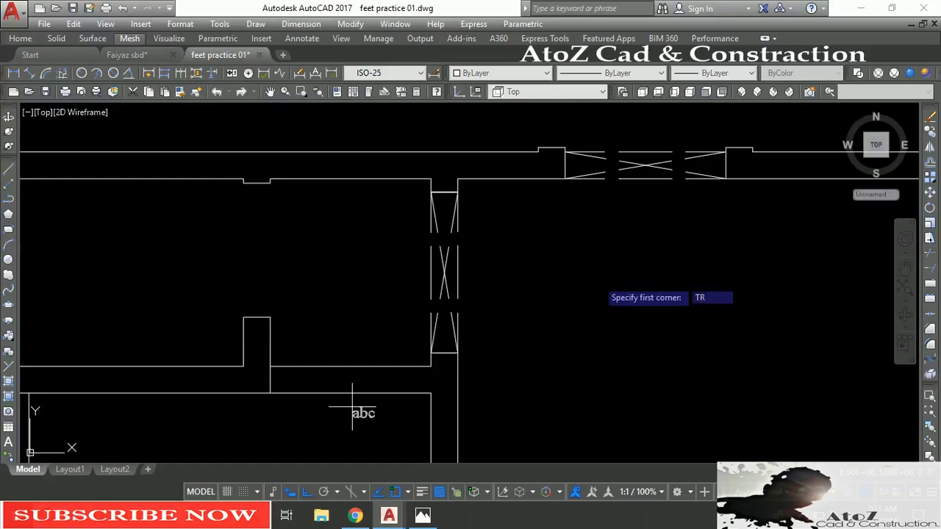
pyautogui.write('TR')
pyautogui.press('Return')
pyautogui.press('Return')
pyautogui.click(377, 393)
pyautogui.press('Escape')
pyautogui.click(365, 367)
pyautogui.press('Delete')
# Copy the dashed crossed passage symbol from the upper wall into the new opening beside the wall stub.
pyautogui.click(664, 142)
pyautogui.click(635, 202)
pyautogui.write('CO')
pyautogui.press('Return')
pyautogui.click(726, 152)
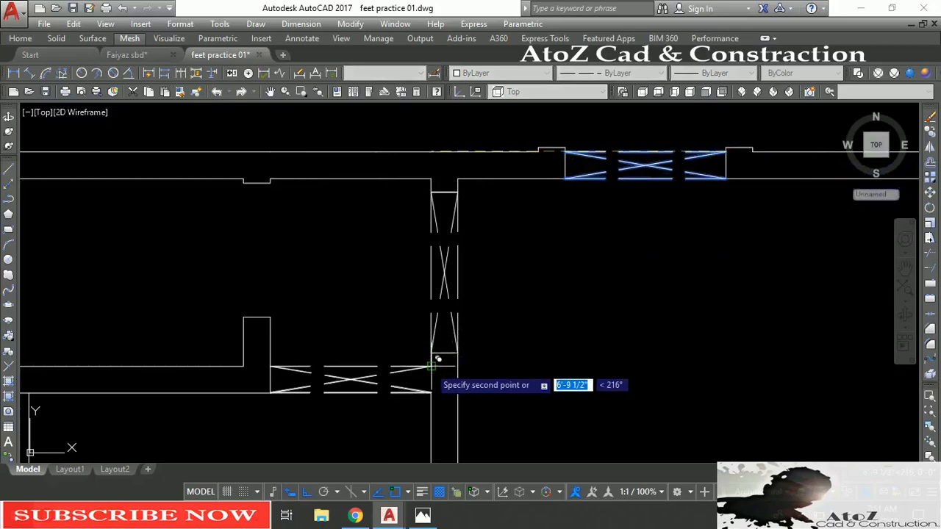
pyautogui.click(438, 360)
pyautogui.press('Escape')
# Extend the vertical wall's left face up across the end of the new passage opening.
pyautogui.scroll(-2, 426, 260)
pyautogui.write('EX')
pyautogui.press('Return')
pyautogui.press('Return')
pyautogui.click(441, 361)
pyautogui.press('Escape')
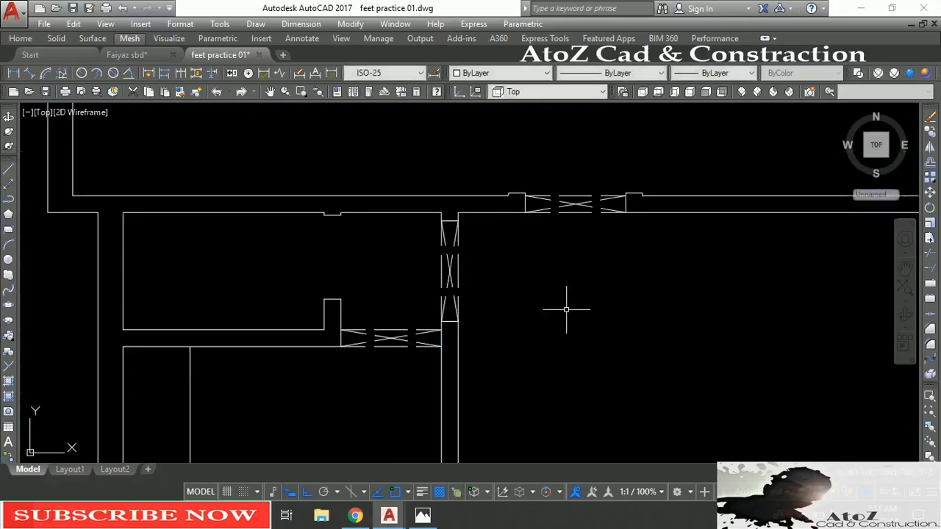
pyautogui.scroll(-2, 566, 310)
pyautogui.moveTo(511, 362); pyautogui.dragTo(424, 305, button='middle')
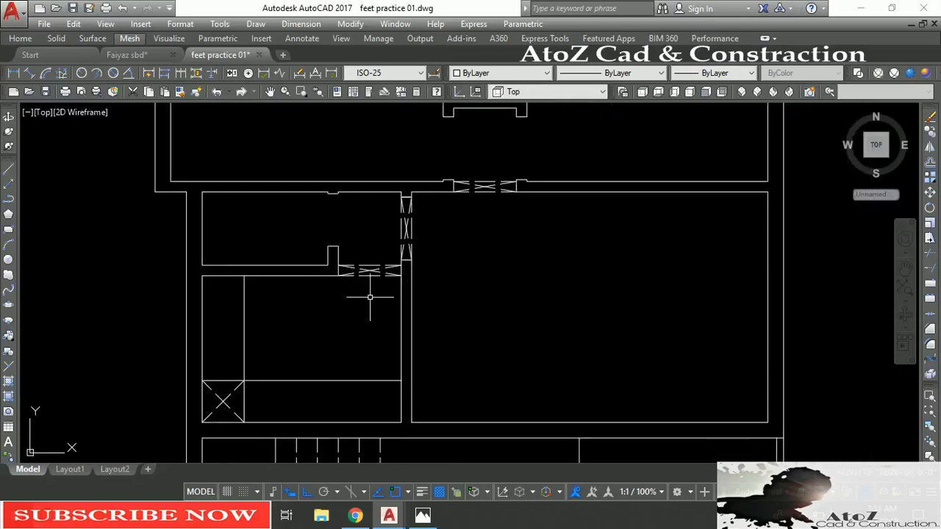
pyautogui.moveTo(283, 344); pyautogui.dragTo(338, 365, button='middle')
pyautogui.moveTo(626, 300)
pyautogui.mouseDown(button='middle')
pyautogui.moveTo(596, 328)
pyautogui.moveTo(596, 352)
pyautogui.mouseUp(button='middle')
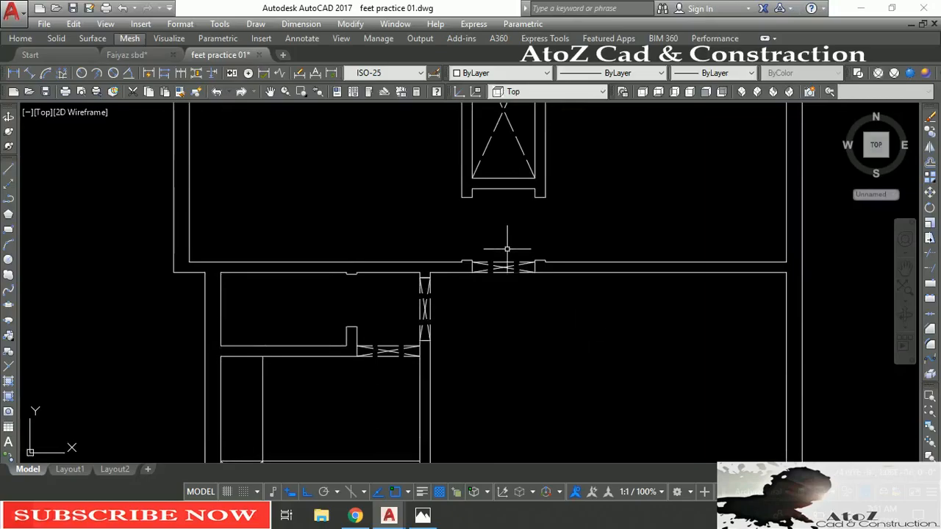
pyautogui.scroll(-2, 479, 383)
pyautogui.moveTo(483, 390); pyautogui.dragTo(419, 293, button='middle')
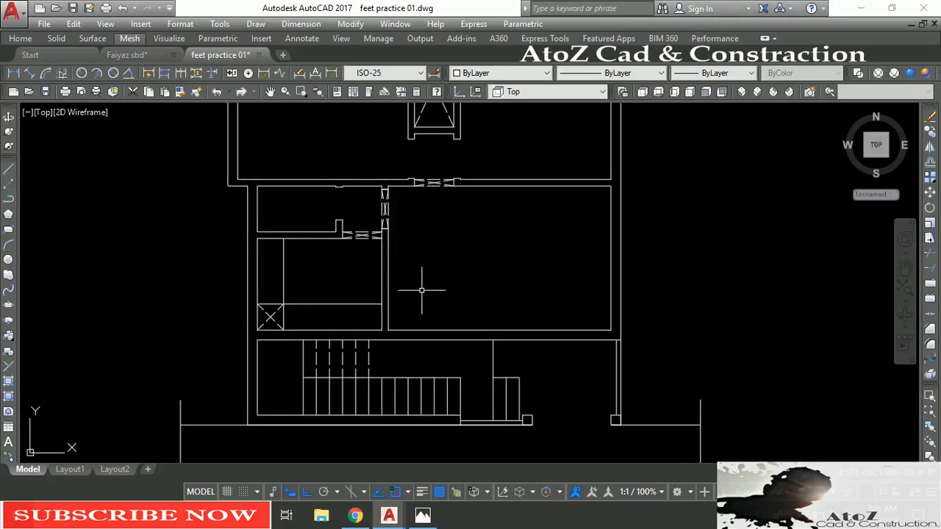
pyautogui.write('l')
pyautogui.press('Return')
pyautogui.scroll(2, 421, 357)
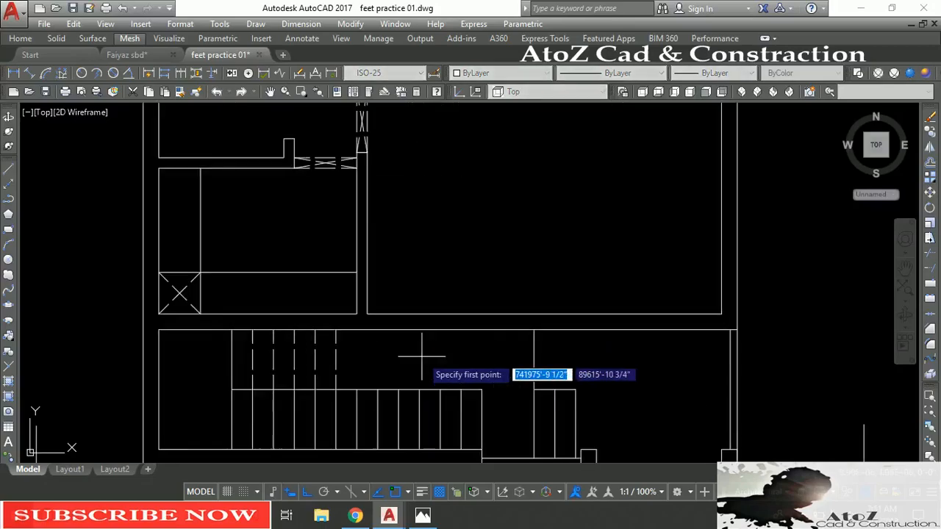
pyautogui.moveTo(420, 239); pyautogui.dragTo(415, 387, button='middle')
pyautogui.click(413, 218)
pyautogui.scroll(-2, 413, 337)
pyautogui.press('Escape')
# Draw a vertical line from the dashed crossed shaft's upper-left corner down to the outer face of the large room's lower wall.
pyautogui.press('Return')
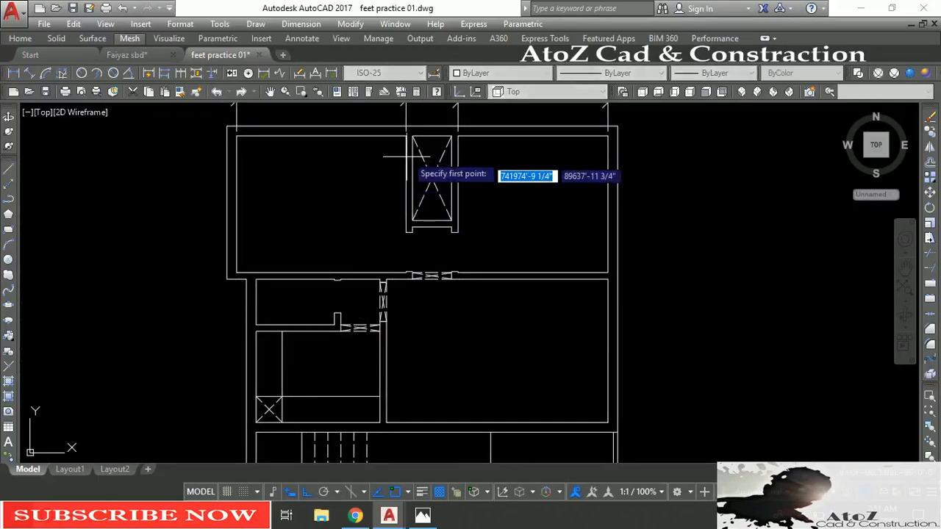
pyautogui.click(411, 137)
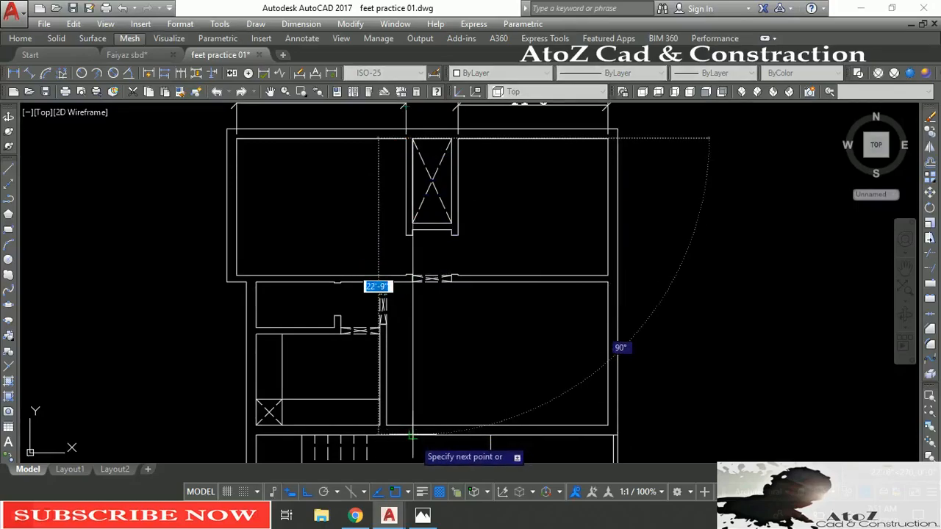
pyautogui.click(412, 435)
pyautogui.press('Escape')
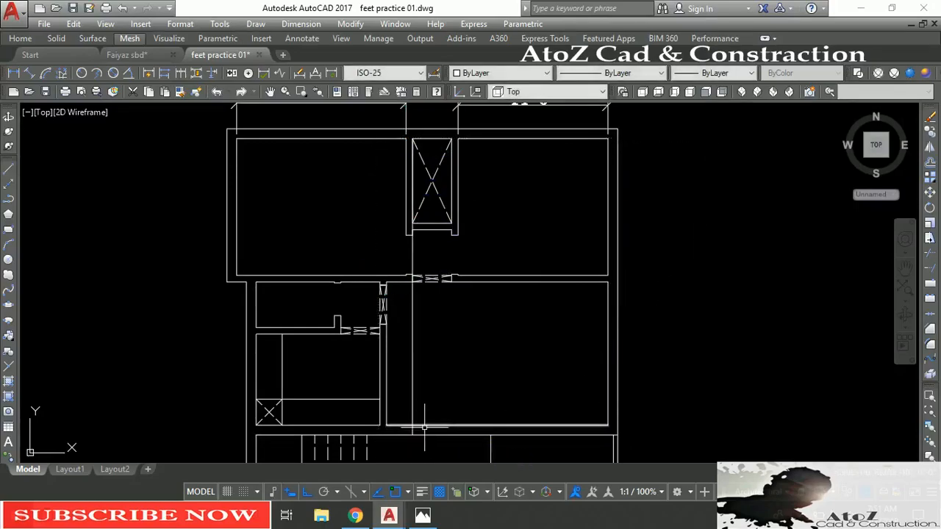
# Trim the long vertical line so only the part within the large room's lower wall thickness remains.
pyautogui.scroll(2, 413, 435)
pyautogui.scroll(2, 413, 436)
pyautogui.write('tr')
pyautogui.press('Return')
pyautogui.press('Return')
pyautogui.click(422, 330)
pyautogui.click(387, 351)
# Offset the short jamb line to the right within the lower wall to mark the opening's other side.
pyautogui.write('o')
pyautogui.press('Return')
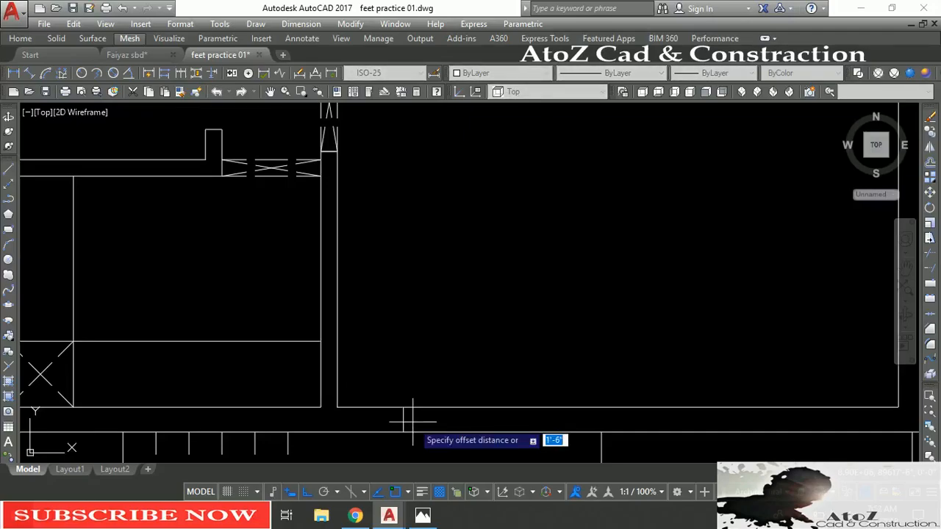
pyautogui.press('Return')
pyautogui.click(403, 421)
pyautogui.click(463, 421)
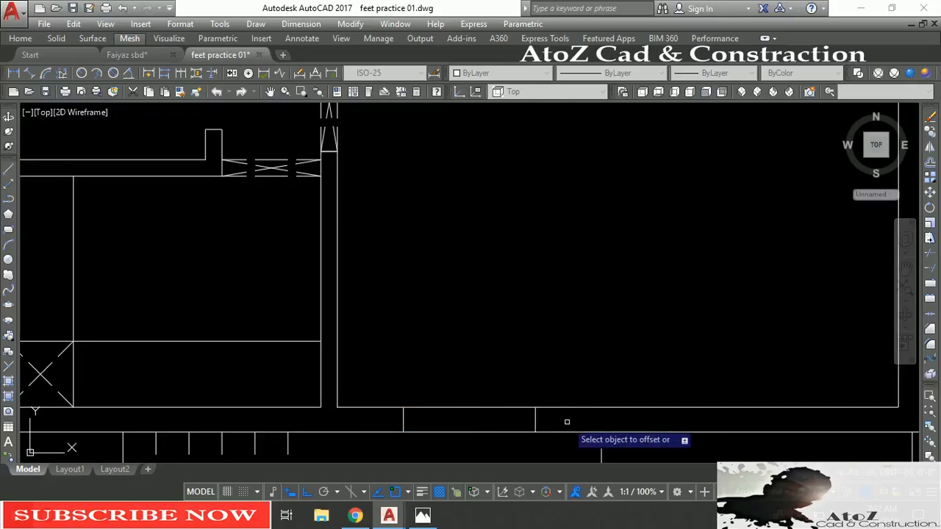
# Trim both faces of the lower wall between the two jamb lines to cut the door opening.
pyautogui.scroll(-2, 458, 312)
pyautogui.write('tr')
pyautogui.press('Return')
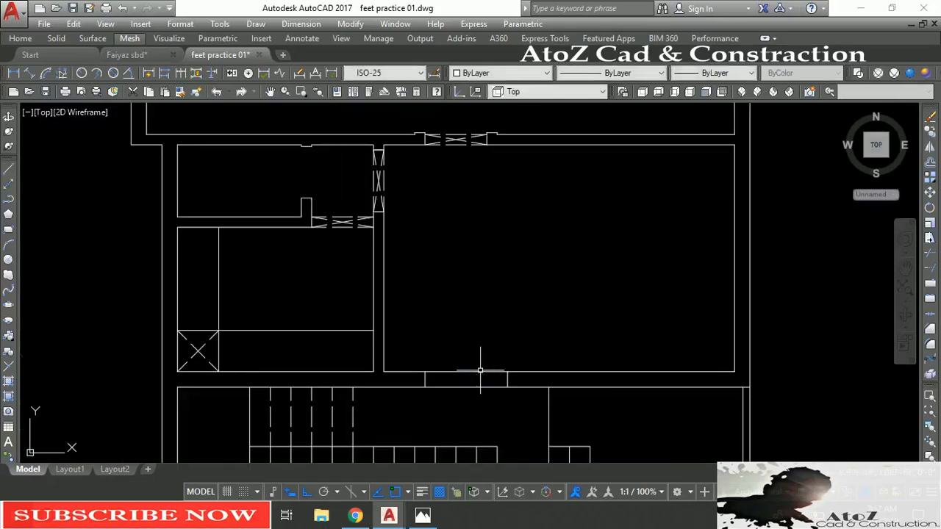
pyautogui.press('Return')
pyautogui.click(478, 399)
pyautogui.click(462, 359)
pyautogui.moveTo(412, 346); pyautogui.dragTo(477, 365, button='middle')
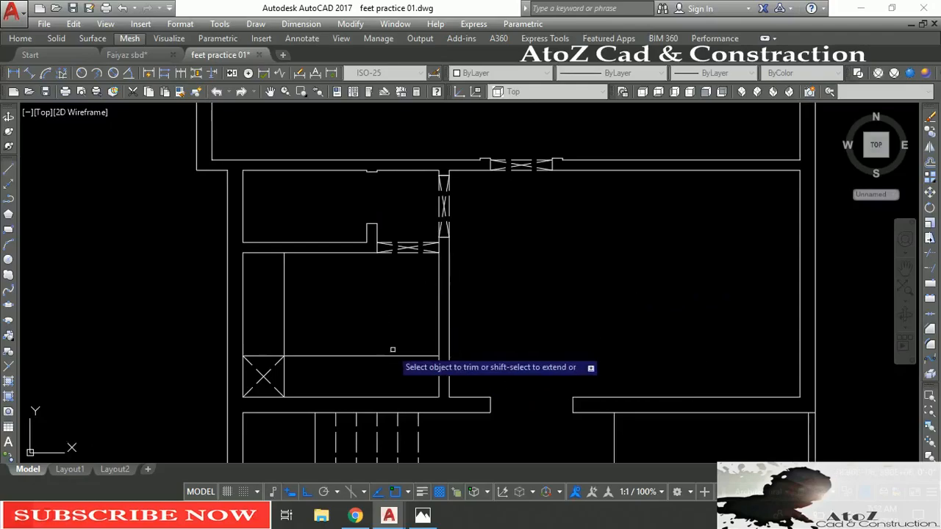
pyautogui.scroll(-2, 388, 349)
pyautogui.scroll(2, 423, 335)
pyautogui.moveTo(438, 369); pyautogui.dragTo(403, 365, button='middle')
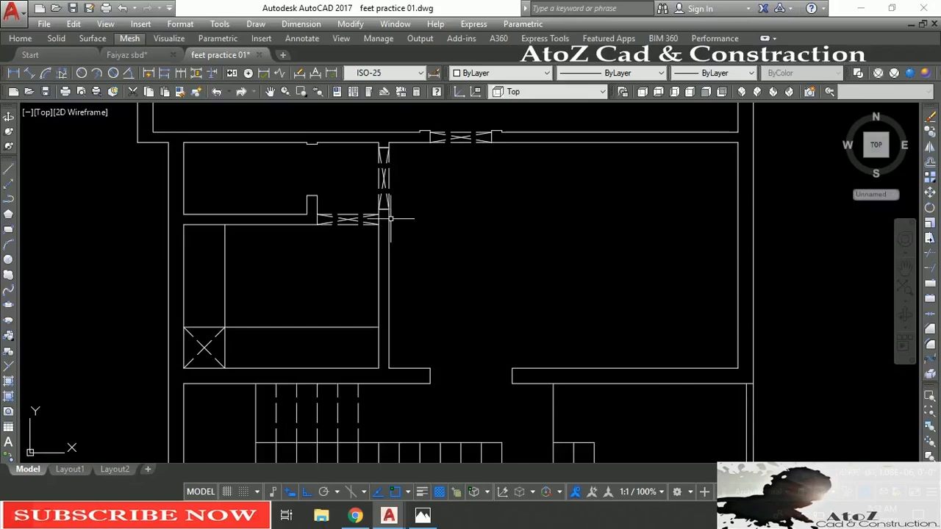
# Draw a wall stub 1'-6" long and 6" thick to the right from the lower corner of the vertical wall's passage opening.
pyautogui.scroll(2, 391, 216)
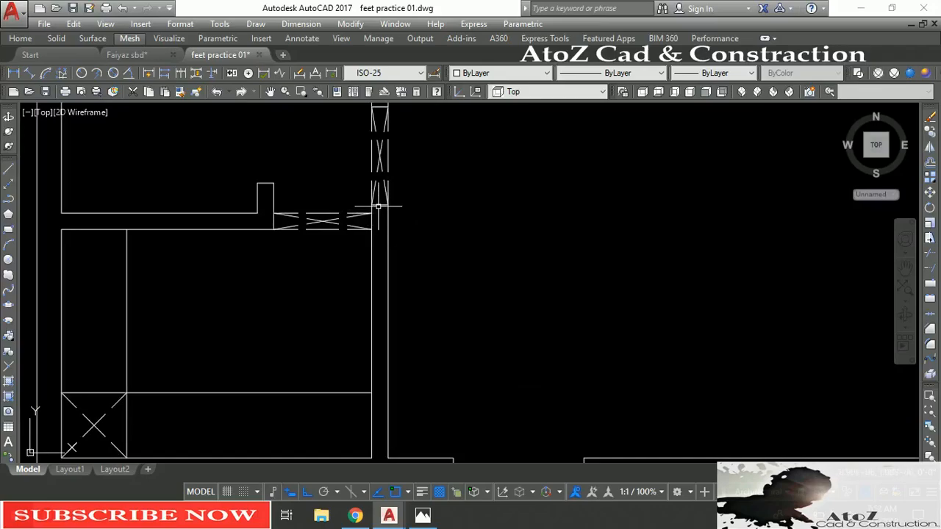
pyautogui.write('l')
pyautogui.press('Return')
pyautogui.click(387, 206)
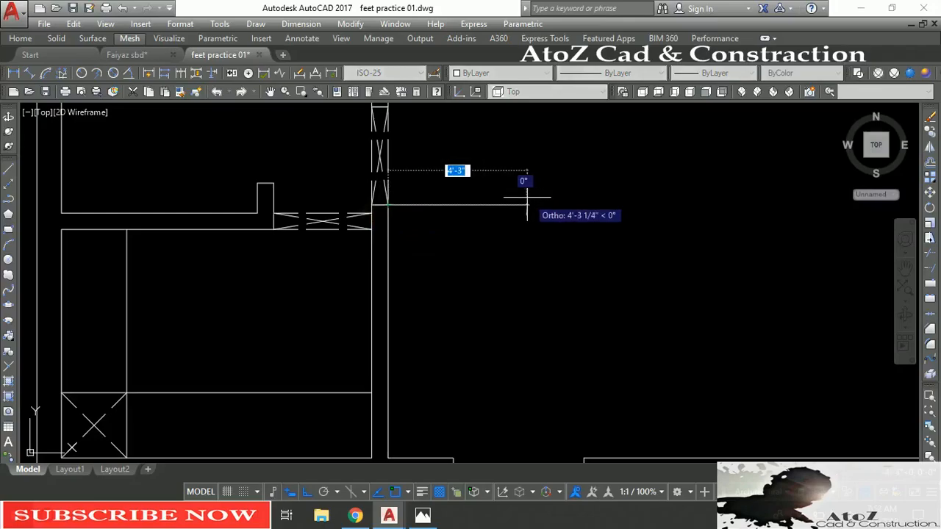
pyautogui.write("1'6")
pyautogui.press('Return')
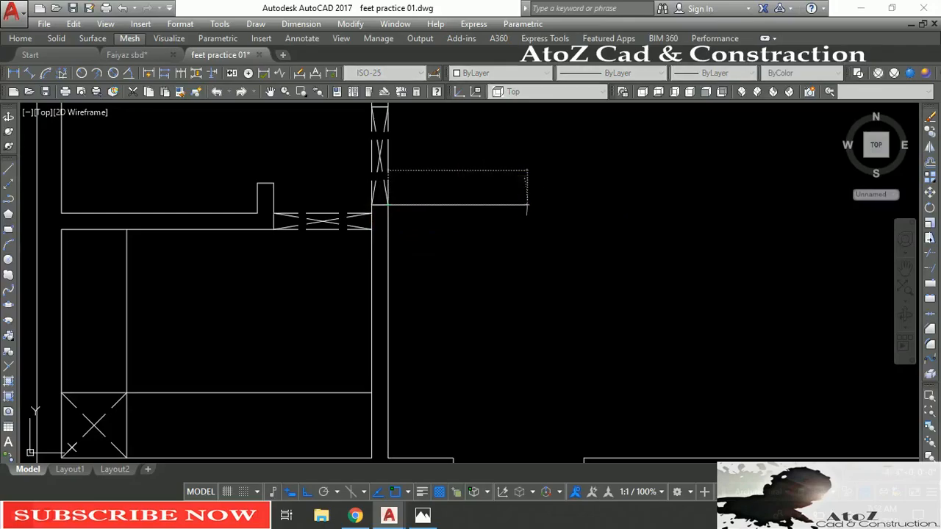
pyautogui.write('4')
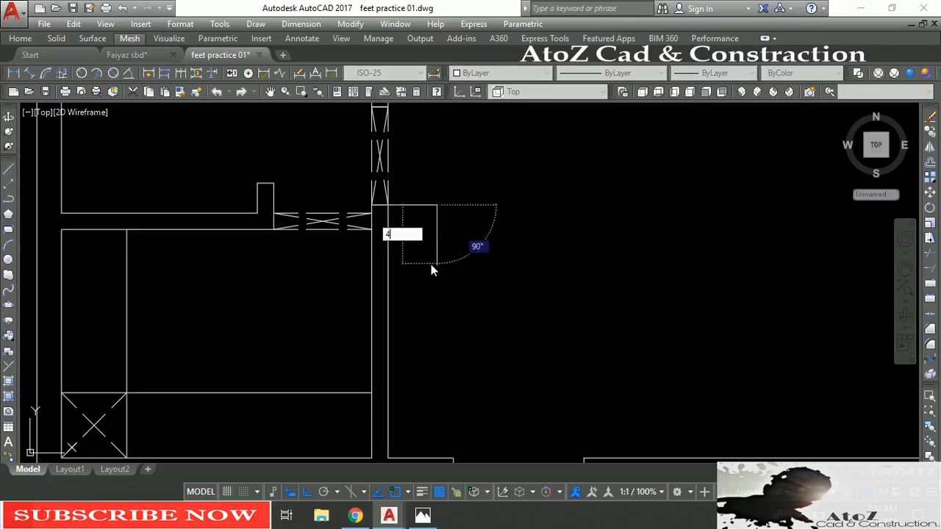
pyautogui.press('BackSpace')
pyautogui.write('6')
pyautogui.press('Return')
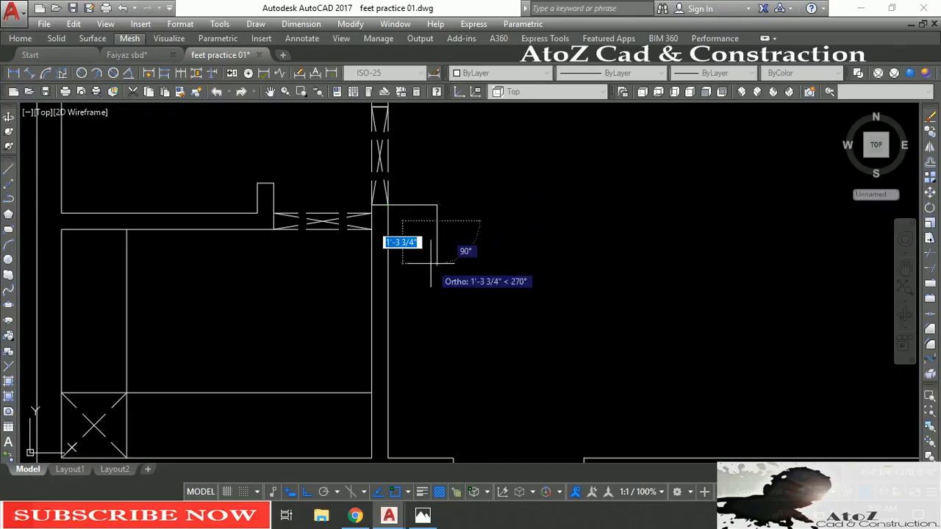
pyautogui.press('Escape')
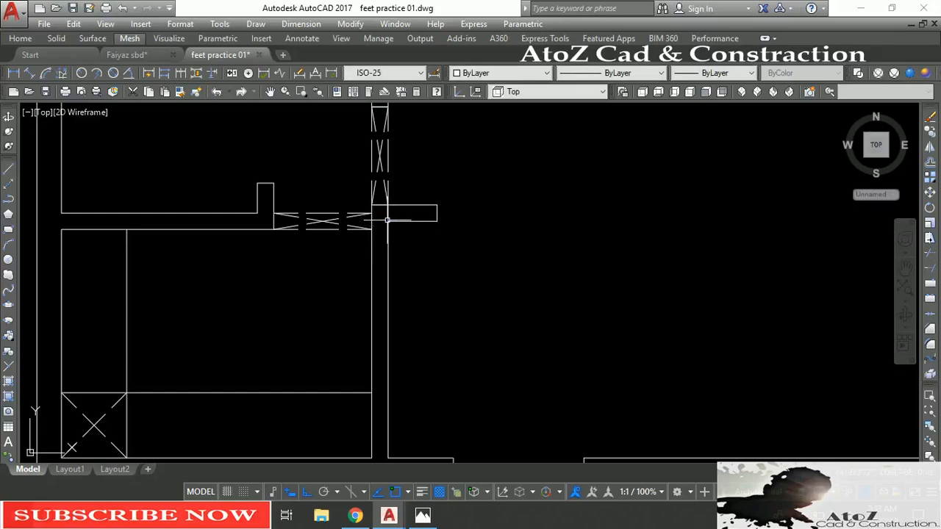
# Trim the vertical wall's right face where the new 6" stub joins it.
pyautogui.press('Return')
pyautogui.press('Return')
pyautogui.click(385, 214)
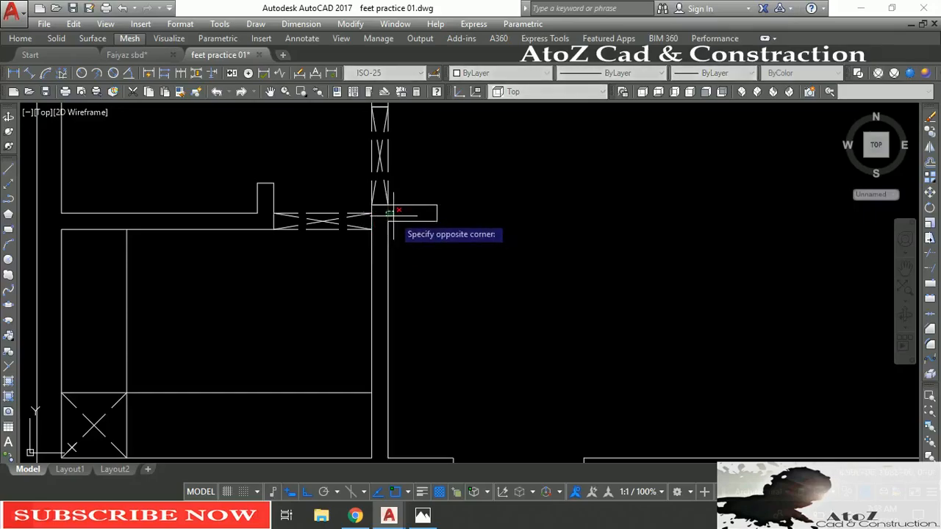
pyautogui.click(394, 216)
pyautogui.press('Escape')
# Draw a vertical line from the stub's lower-right corner down to the large room's lower wall, enclosing a narrow recess.
pyautogui.write('l')
pyautogui.press('Return')
pyautogui.click(437, 222)
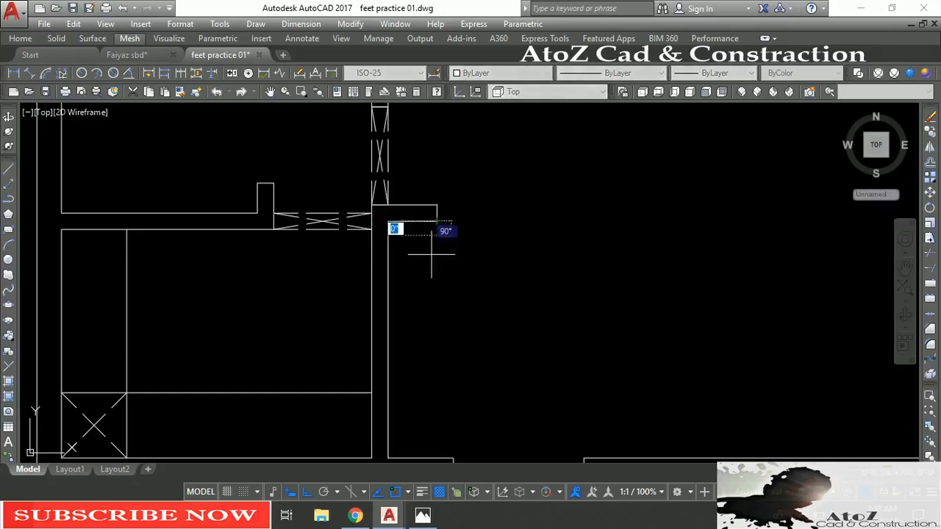
pyautogui.click(437, 459)
pyautogui.press('Escape')
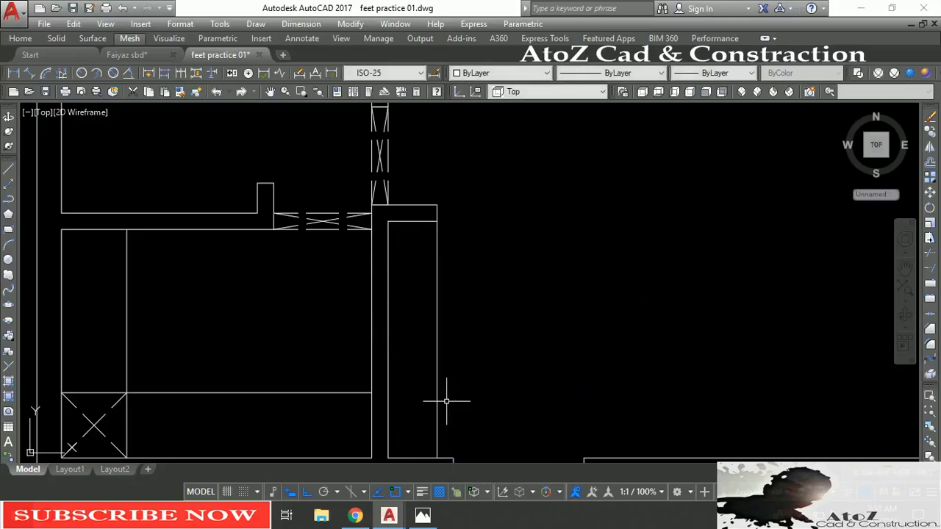
# Draw a short slanted stroke near the top of the narrow recess with Ortho off.
pyautogui.moveTo(420, 379); pyautogui.dragTo(431, 338, button='middle')
pyautogui.press('Return')
pyautogui.scroll(2, 423, 252)
pyautogui.click(435, 180)
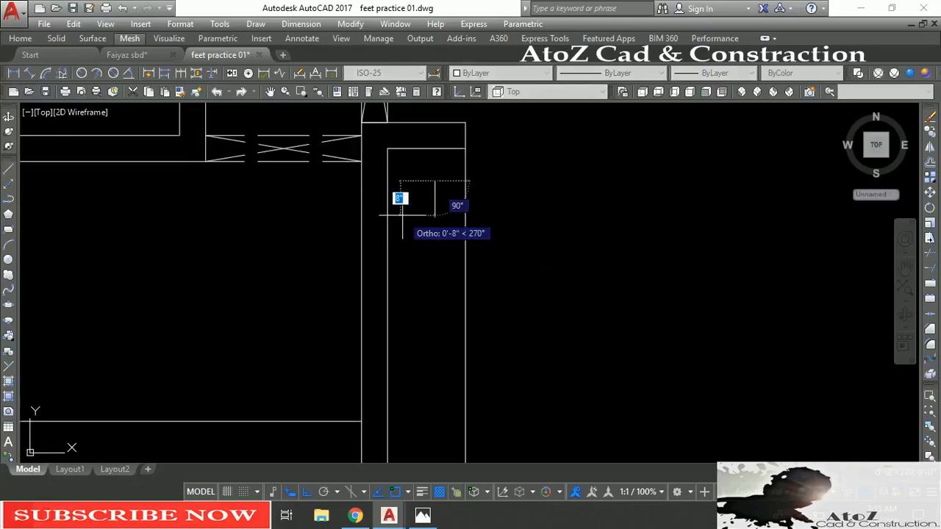
pyautogui.click(307, 492)
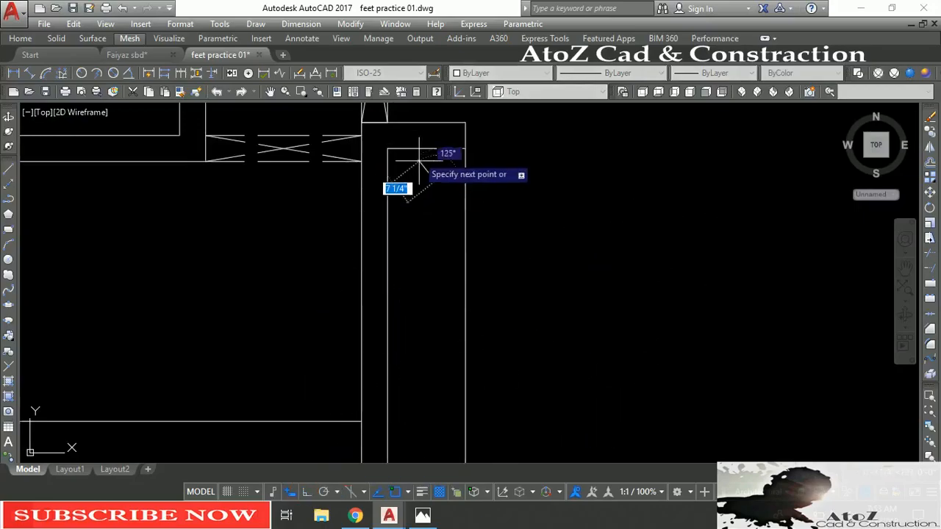
pyautogui.click(403, 204)
pyautogui.press('Return')
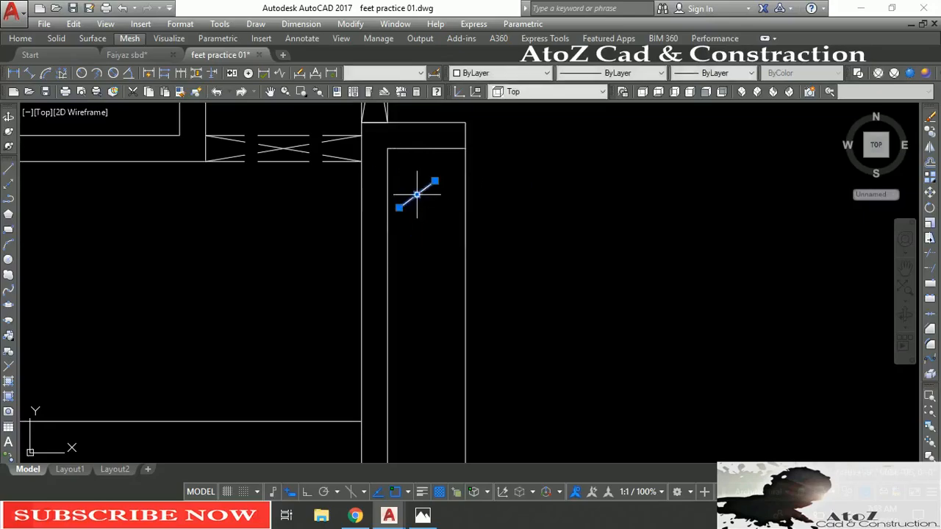
# Shift the slanted stroke about 1 1/4" to the right and copy it about 4" below itself.
pyautogui.write('m')
pyautogui.press('Return')
pyautogui.click(521, 244)
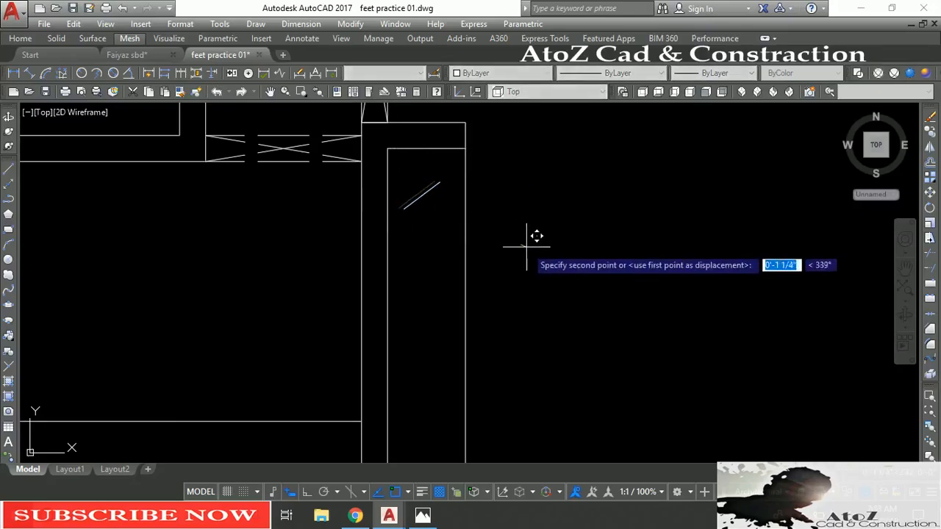
pyautogui.click(526, 247)
pyautogui.write('CO')
pyautogui.press('Return')
pyautogui.click(521, 223)
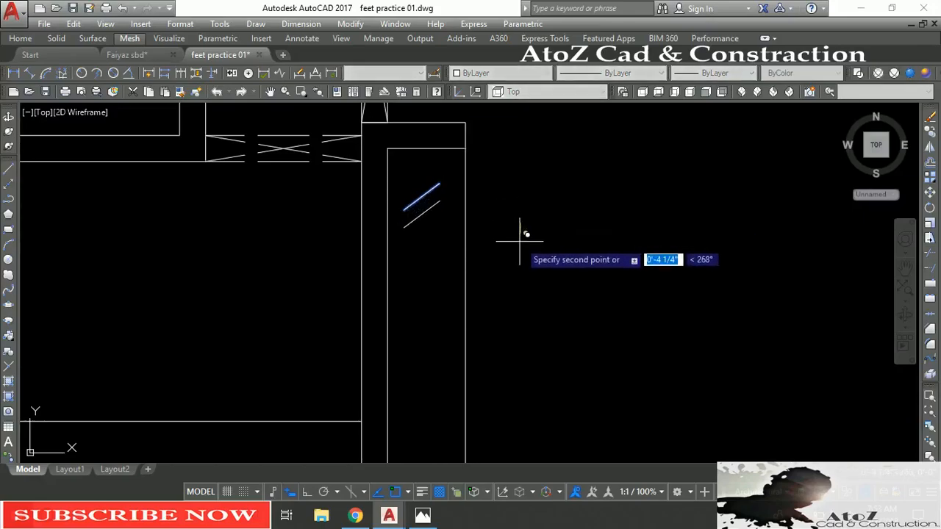
pyautogui.click(520, 239)
pyautogui.press('Return')
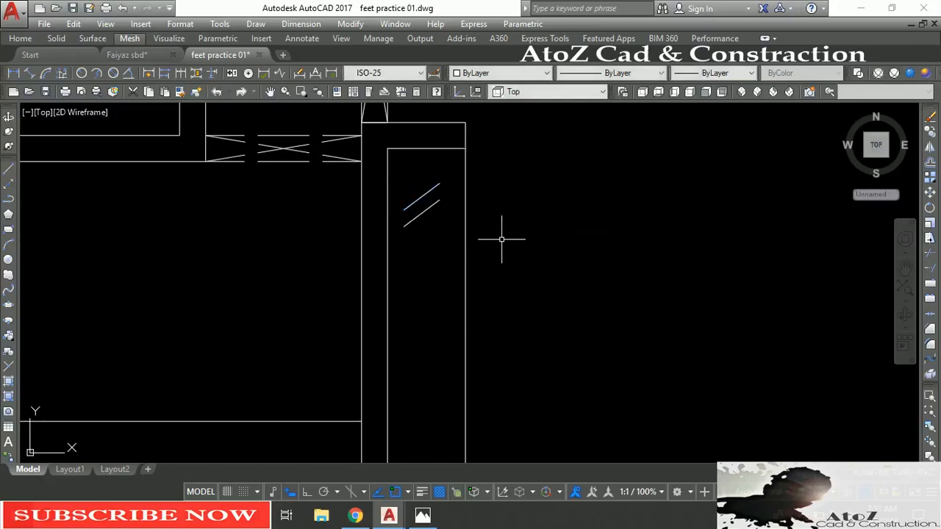
# Move the pair of slanted strokes slightly to the right to centre them in the recess.
pyautogui.click(456, 228)
pyautogui.click(434, 181)
pyautogui.write('m')
pyautogui.press('Return')
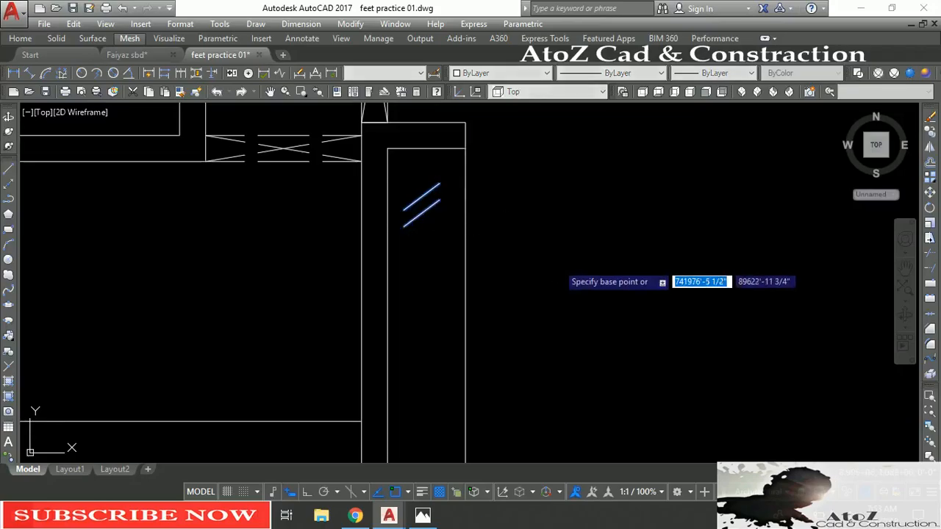
pyautogui.click(556, 261)
pyautogui.click(561, 262)
pyautogui.press('Return')
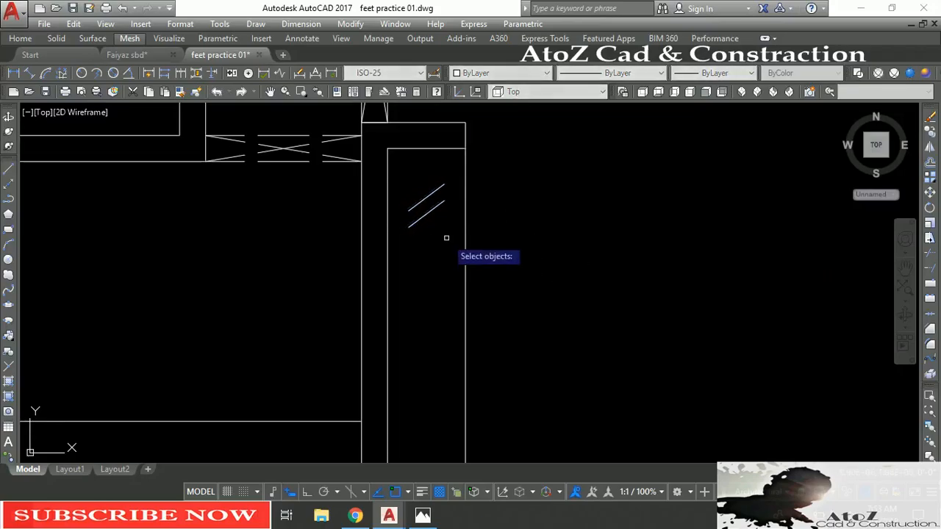
pyautogui.click(437, 231)
pyautogui.click(426, 193)
pyautogui.press('Escape')
# Copy the pair of slanted strokes four times straight down the narrow recess with Ortho on, spacing the copies roughly evenly.
pyautogui.click(448, 240)
pyautogui.click(424, 191)
pyautogui.write('co')
pyautogui.press('Return')
pyautogui.click(553, 232)
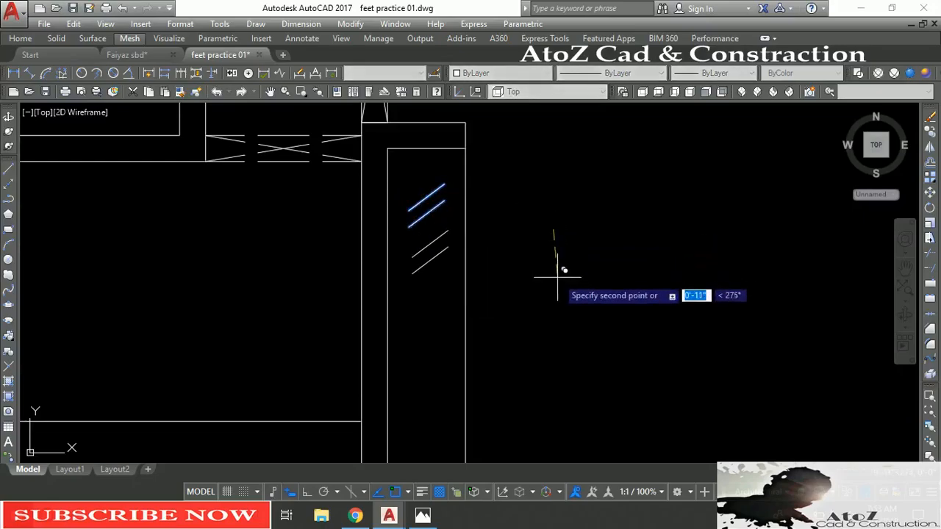
pyautogui.press('F8')
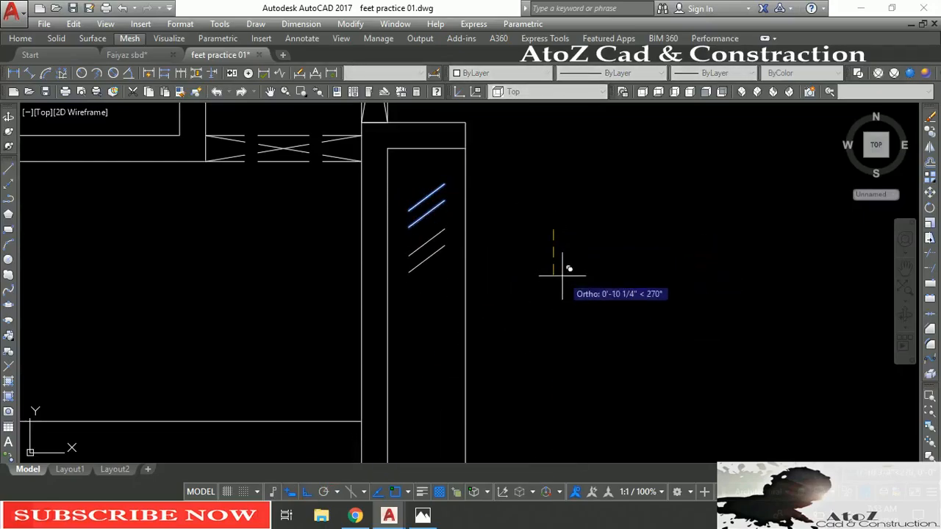
pyautogui.click(559, 288)
pyautogui.moveTo(560, 290); pyautogui.dragTo(580, 220, button='middle')
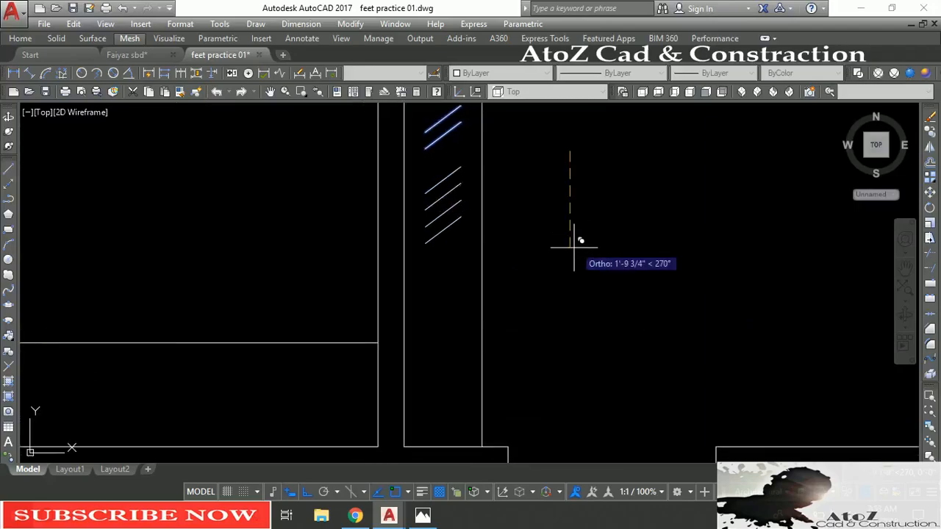
pyautogui.click(573, 277)
pyautogui.click(572, 327)
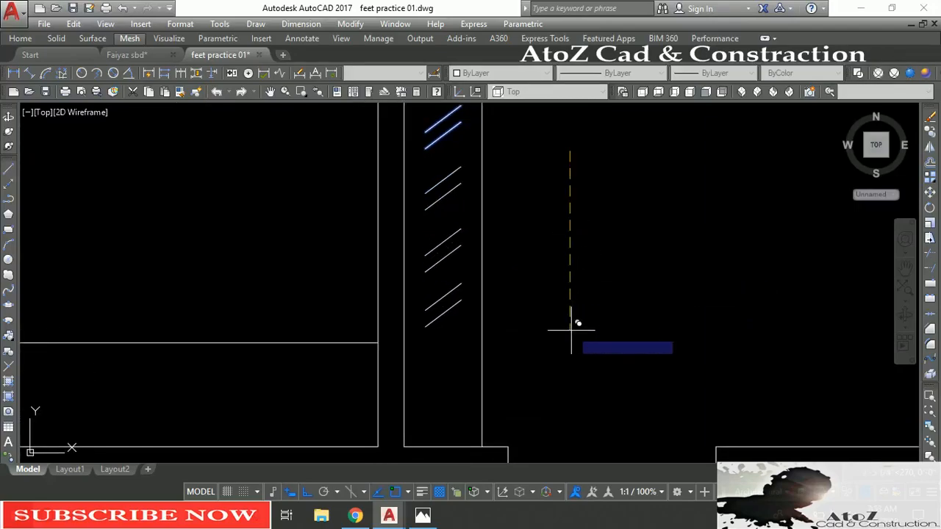
pyautogui.click(567, 401)
pyautogui.press('Return')
# Draw a vertical line through the middle of all the slanted stroke pairs, from below the lowest pair to above the highest.
pyautogui.scroll(-2, 494, 395)
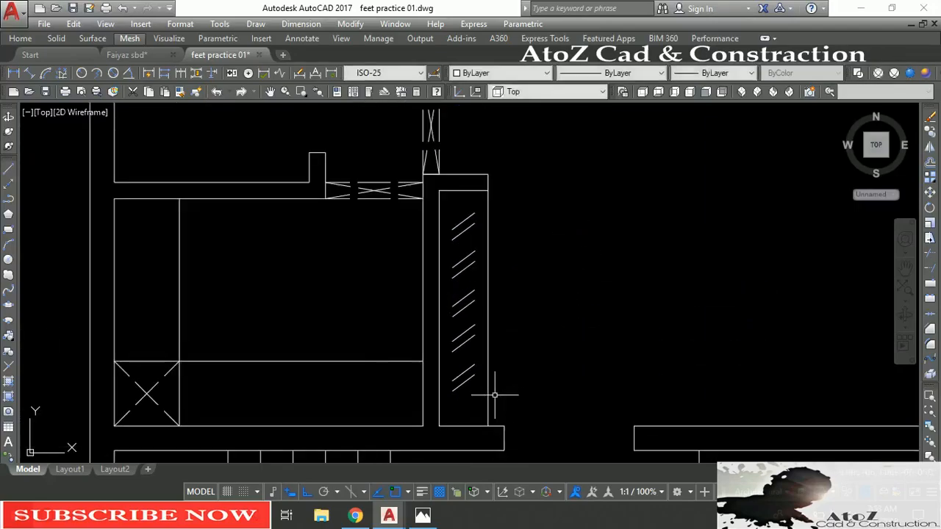
pyautogui.press('Return')
pyautogui.click(428, 404)
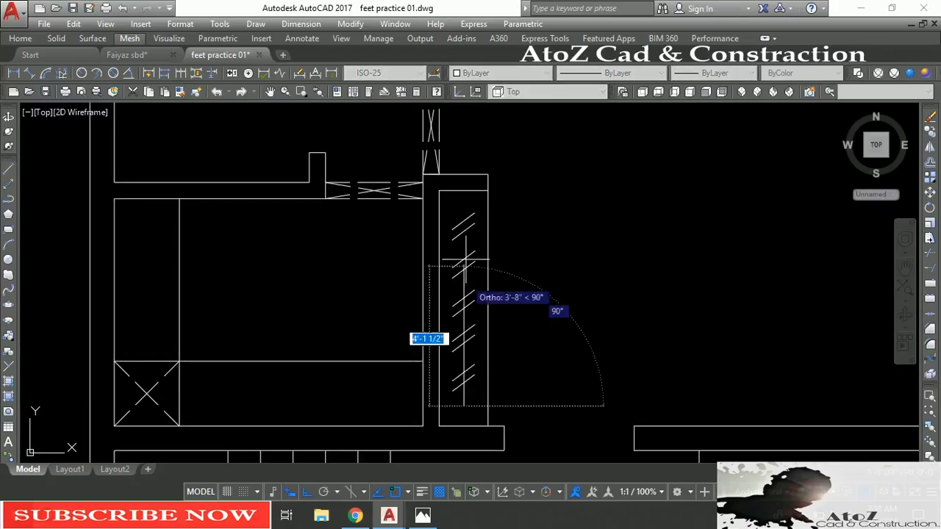
pyautogui.click(465, 213)
pyautogui.press('Return')
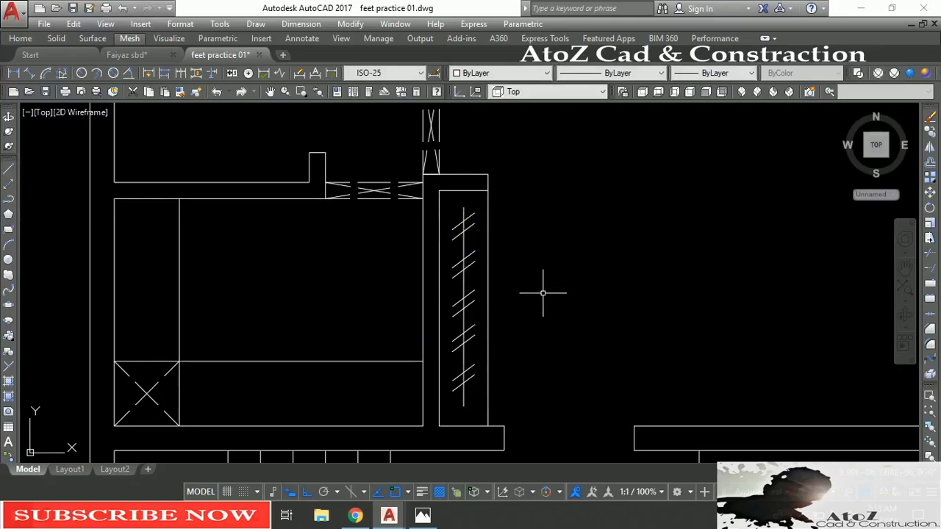
# Offset the outer side walls' inner lines of the two upper rooms 1'-6" inward to form wardrobe strips.
pyautogui.scroll(-1, 604, 300)
pyautogui.scroll(-1, 529, 340)
pyautogui.moveTo(529, 339)
pyautogui.mouseDown(button='middle')
pyautogui.moveTo(363, 346)
pyautogui.moveTo(418, 369)
pyautogui.mouseUp(button='middle')
pyautogui.moveTo(237, 194); pyautogui.dragTo(262, 281, button='middle')
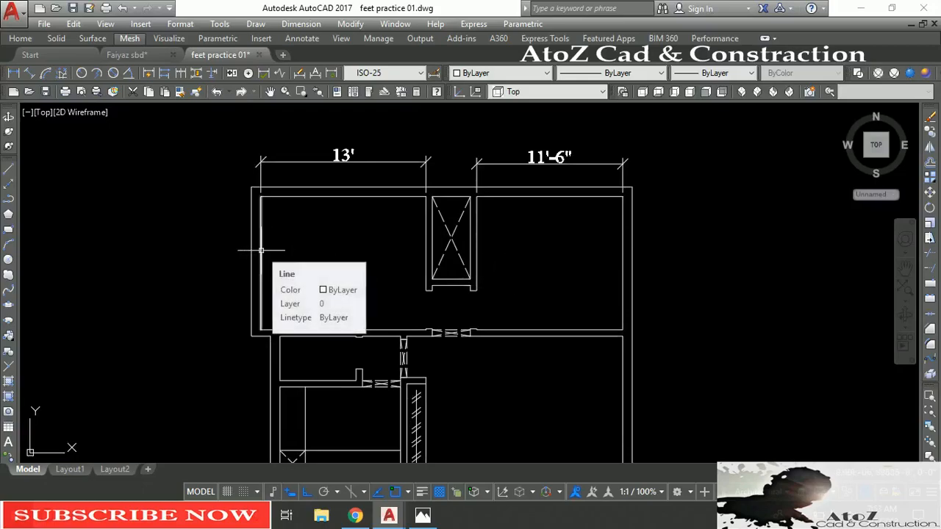
pyautogui.write('o')
pyautogui.press('Return')
pyautogui.write("1'6")
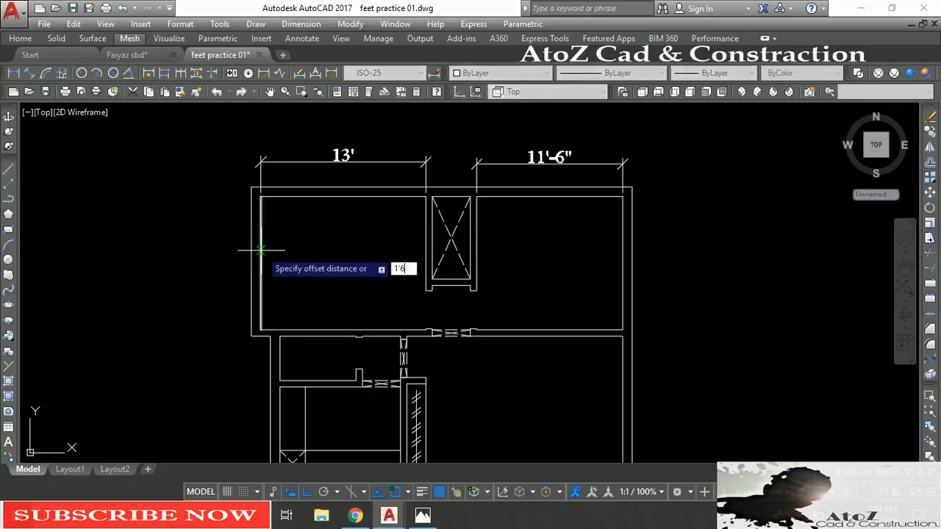
pyautogui.write("'-6")
pyautogui.press('Return')
pyautogui.click(261, 250)
pyautogui.click(268, 246)
pyautogui.click(622, 275)
pyautogui.click(580, 273)
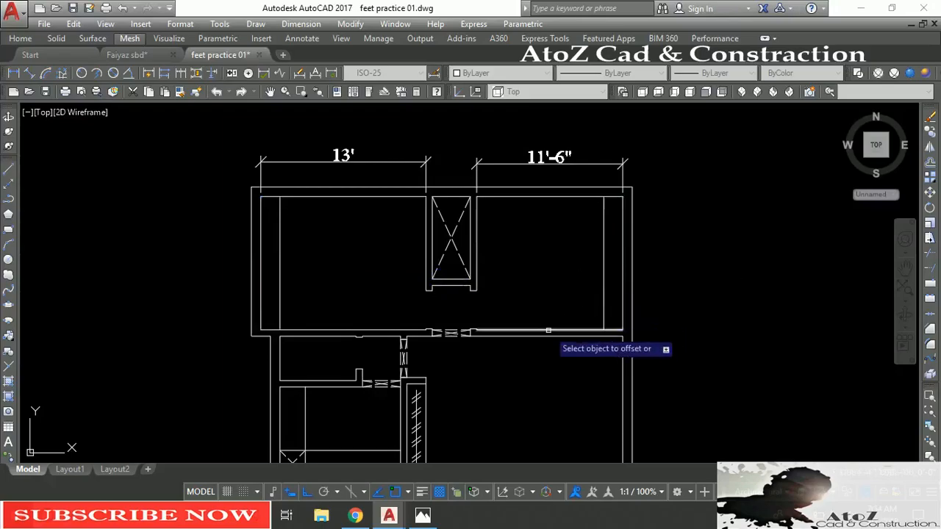
pyautogui.click(316, 163)
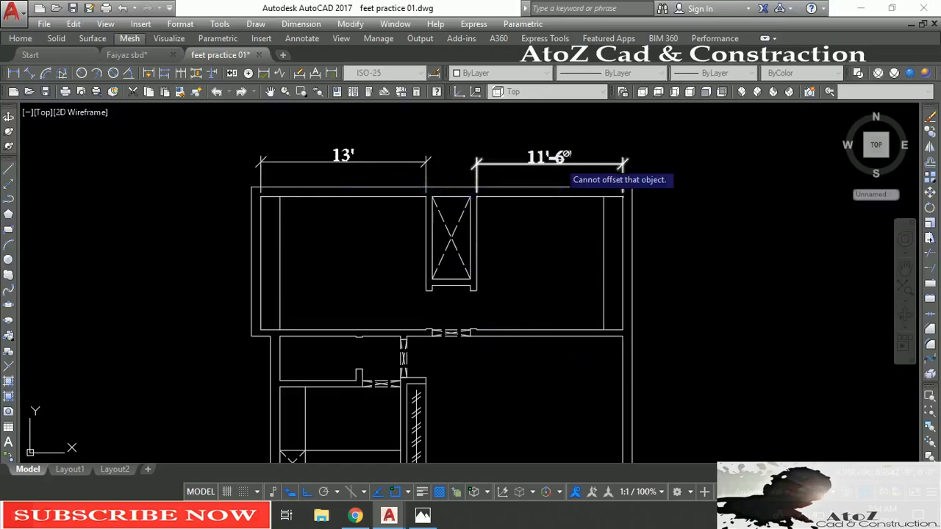
pyautogui.moveTo(415, 432); pyautogui.dragTo(404, 302, button='middle')
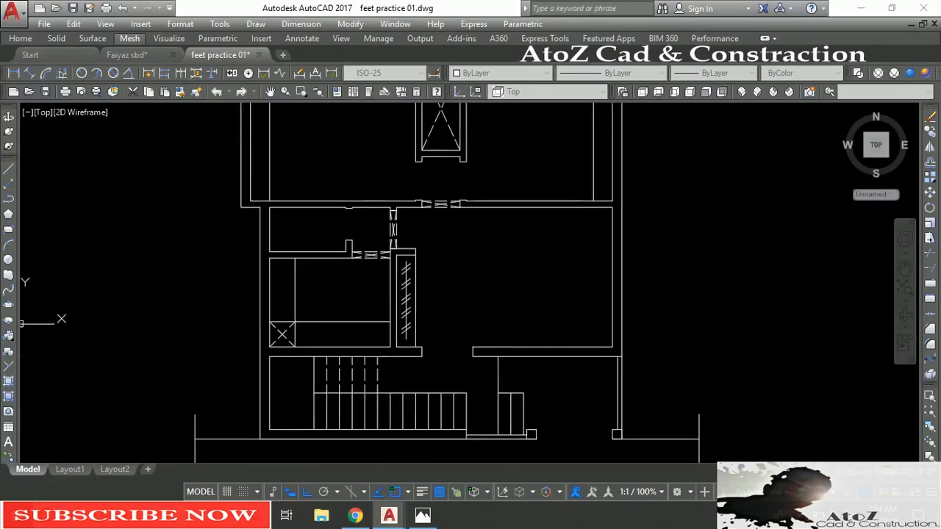
pyautogui.scroll(2, 402, 303)
pyautogui.press('Escape')
# Copy the recess's vertical line and slanted strokes into the upper part of the right upper room's wardrobe strip.
pyautogui.scroll(4, 408, 243)
pyautogui.click(425, 228)
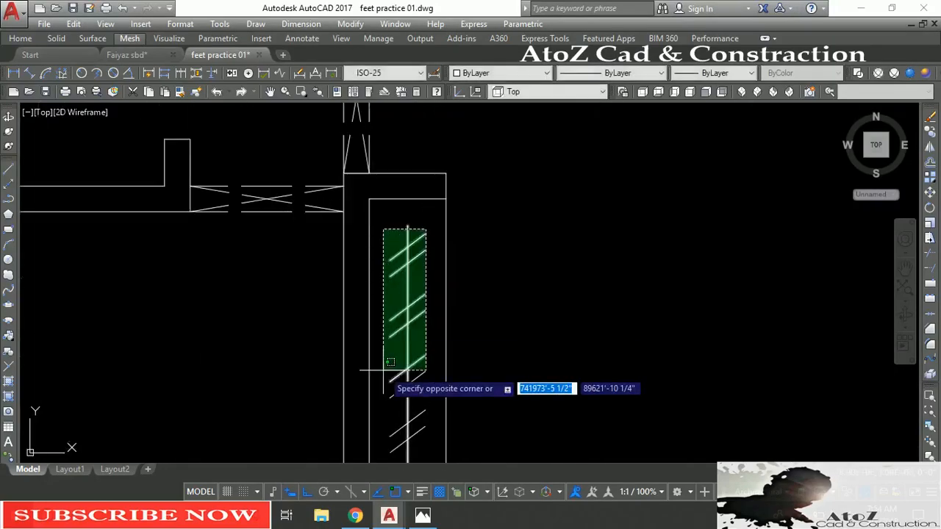
pyautogui.moveTo(377, 386); pyautogui.dragTo(412, 292, button='middle')
pyautogui.scroll(-2, 419, 286)
pyautogui.click(425, 419)
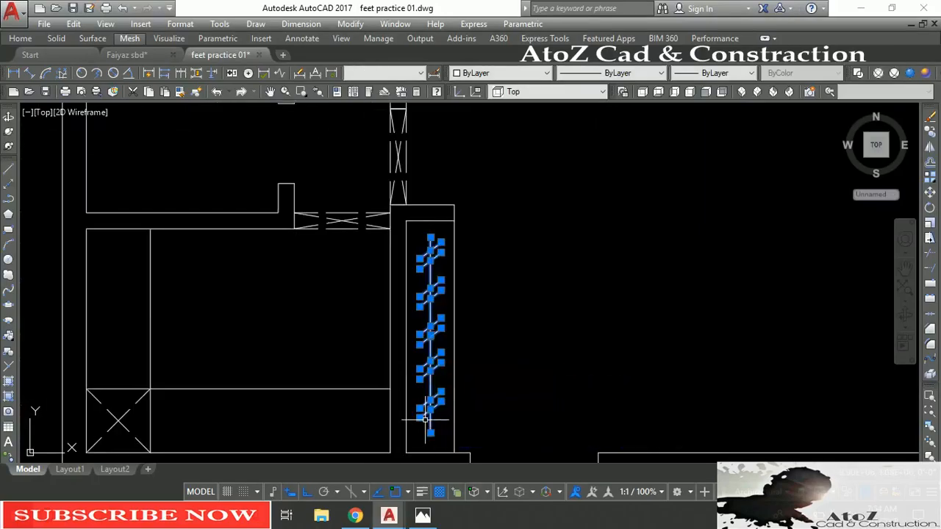
pyautogui.write('o')
pyautogui.press('Return')
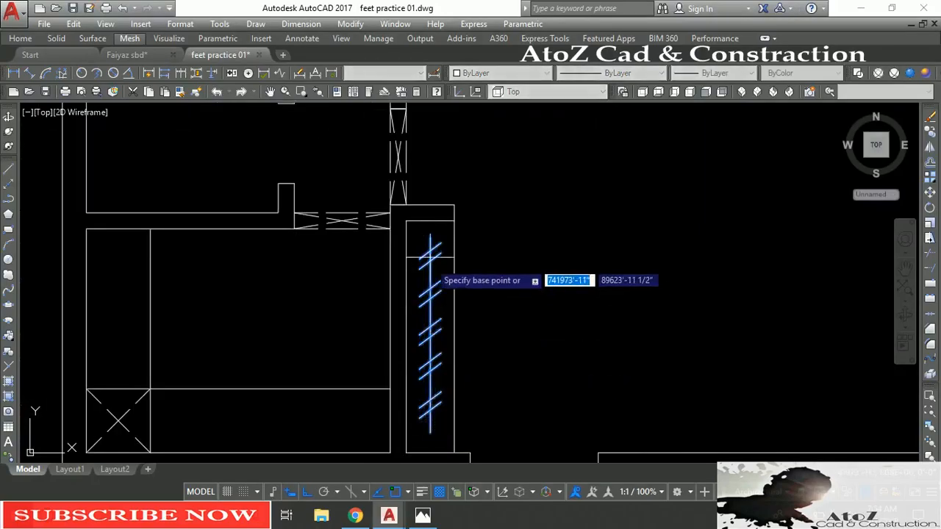
pyautogui.click(455, 227)
pyautogui.scroll(-7, 425, 297)
pyautogui.scroll(8, 441, 250)
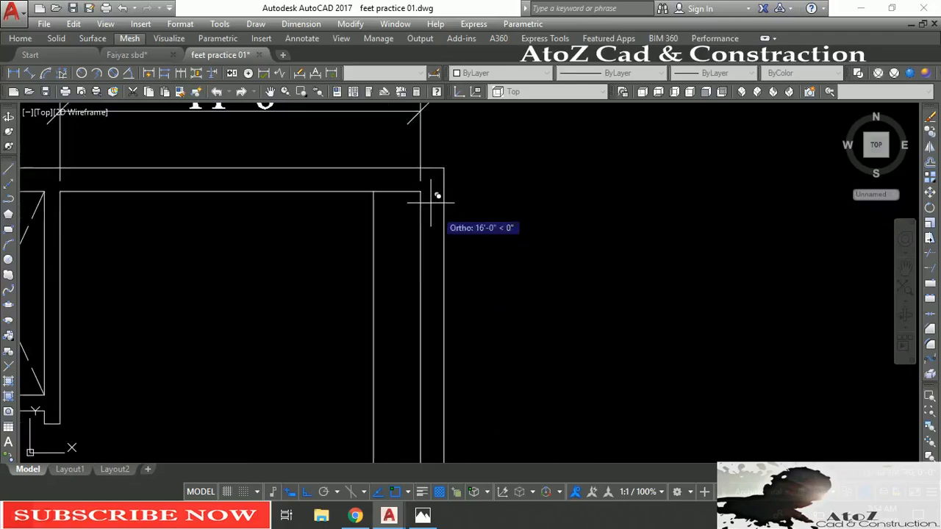
pyautogui.click(405, 261)
pyautogui.press('Escape')
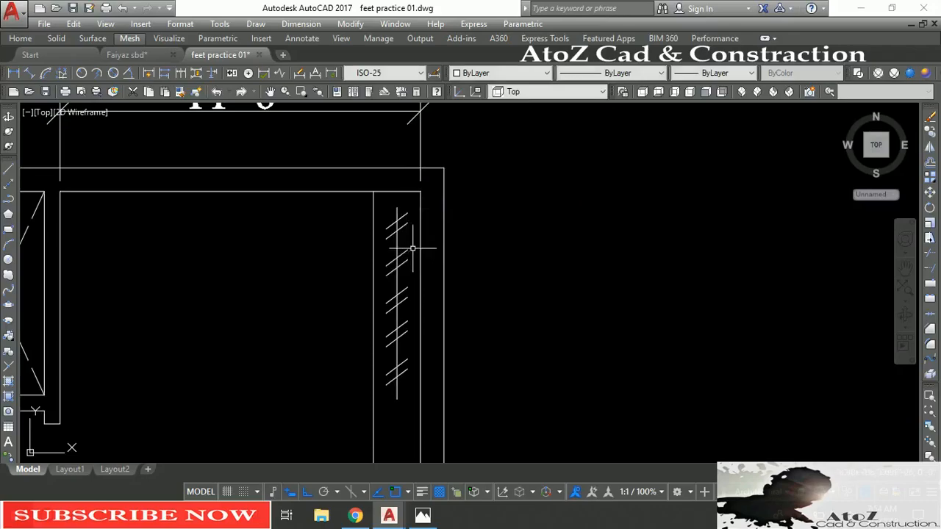
# Copy the lower three stroke pairs and the vertical line about 3'-6" straight down to fill the right wardrobe strip.
pyautogui.click(412, 282)
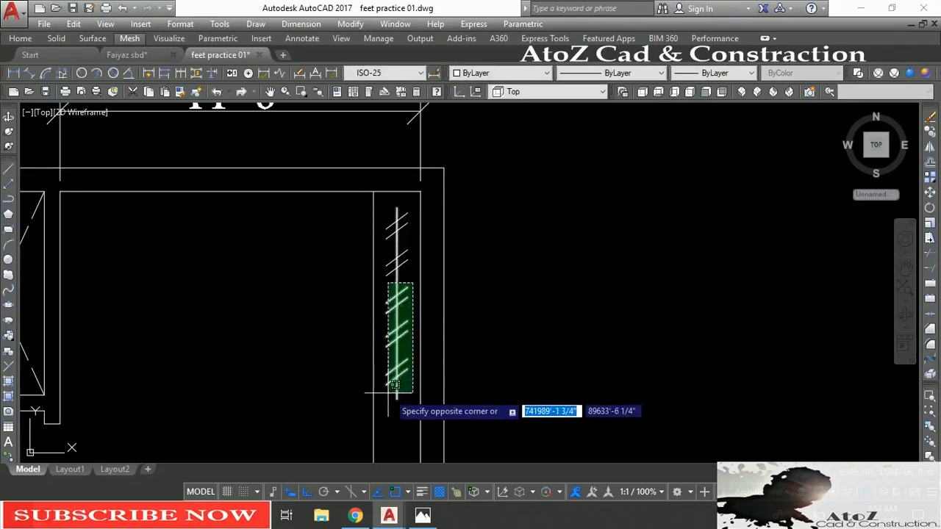
pyautogui.click(385, 389)
pyautogui.write('CO')
pyautogui.press('Return')
pyautogui.click(398, 262)
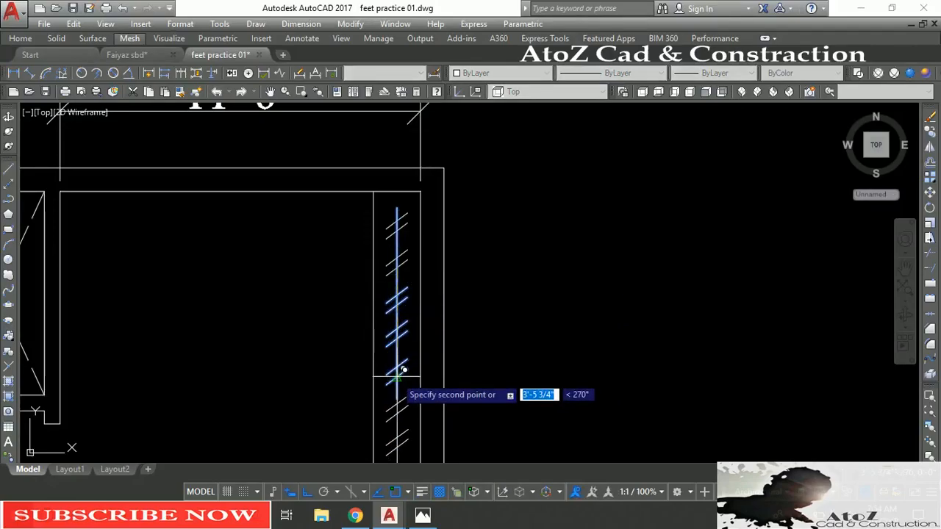
pyautogui.click(397, 376)
pyautogui.moveTo(397, 376); pyautogui.dragTo(393, 277, button='middle')
pyautogui.press('Escape')
pyautogui.scroll(-1, 397, 285)
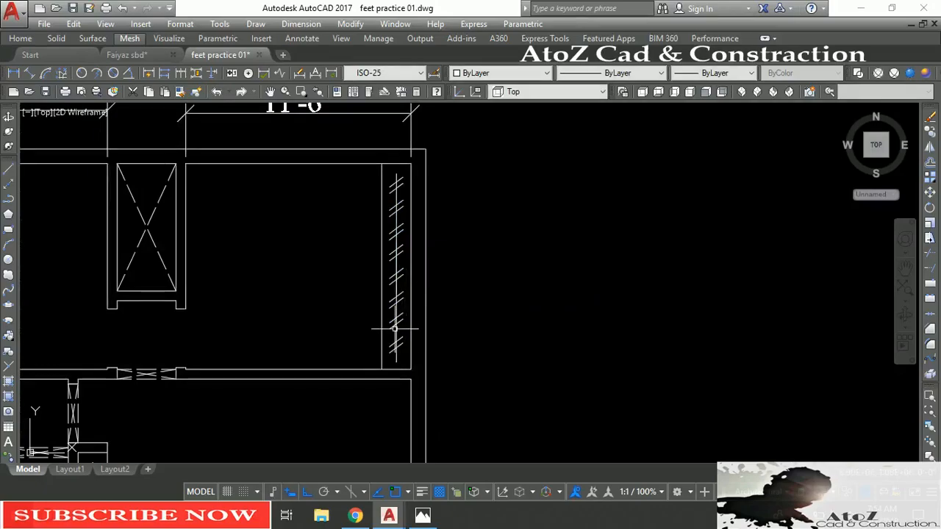
# Copy the complete right wardrobe strip with its strokes onto the strip along the left upper room's outer wall.
pyautogui.click(368, 135)
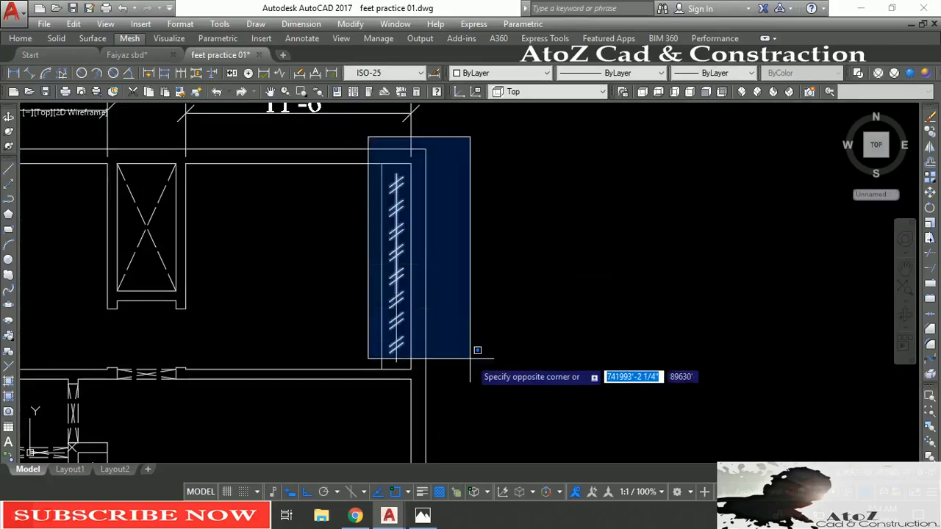
pyautogui.click(470, 370)
pyautogui.write('C')
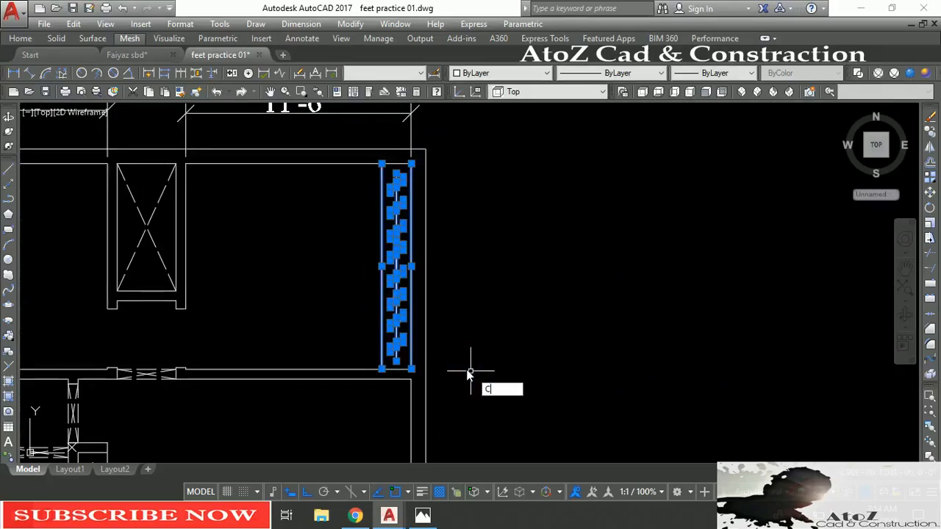
pyautogui.write('O')
pyautogui.press('Return')
pyautogui.click(411, 369)
pyautogui.scroll(-3, 430, 367)
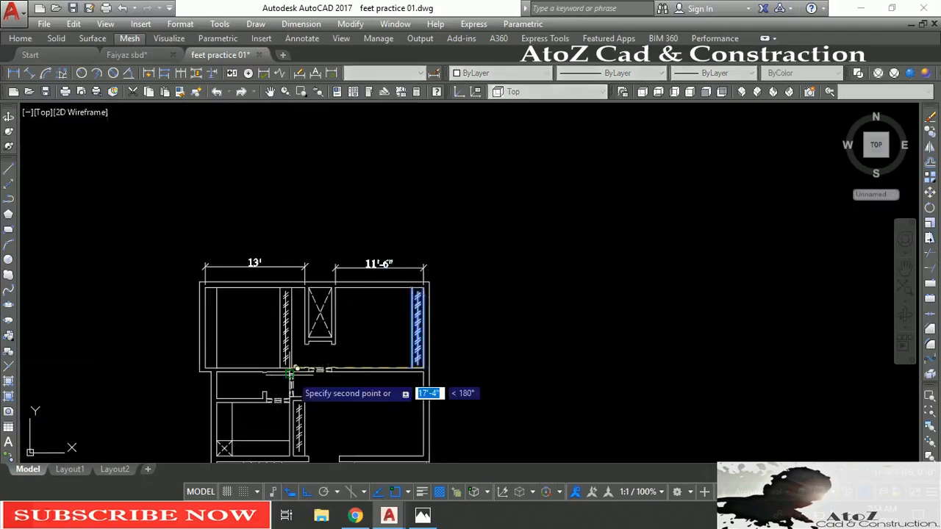
pyautogui.scroll(4, 291, 376)
pyautogui.click(151, 358)
pyautogui.press('Escape')
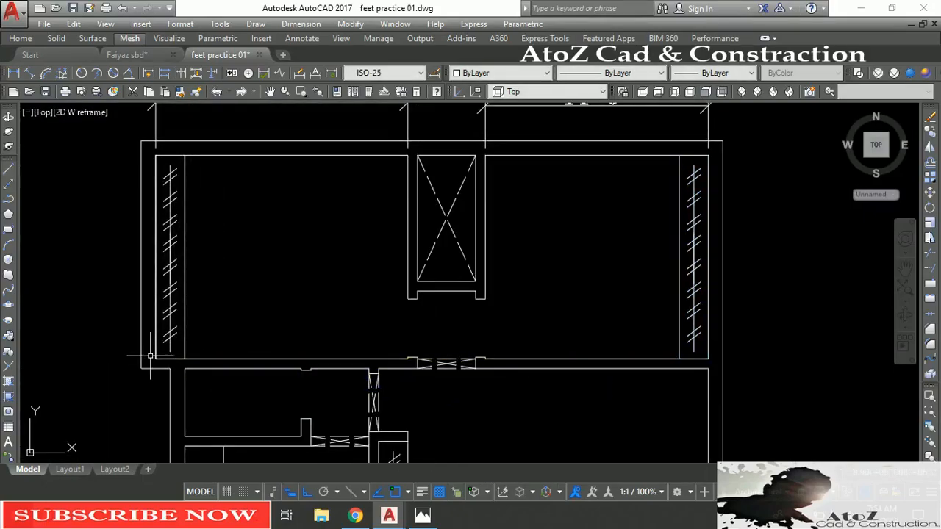
pyautogui.press('Escape')
# Examine the floor plan from the upper rooms' wardrobe strips down to the entrance opening and staircase.
pyautogui.scroll(-2, 259, 308)
pyautogui.moveTo(320, 361); pyautogui.dragTo(330, 340, button='middle')
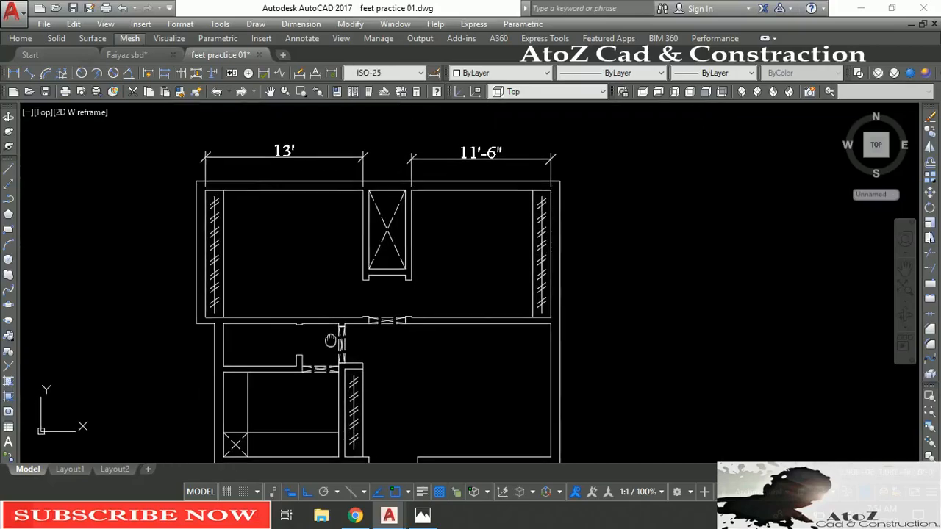
pyautogui.scroll(-2, 439, 241)
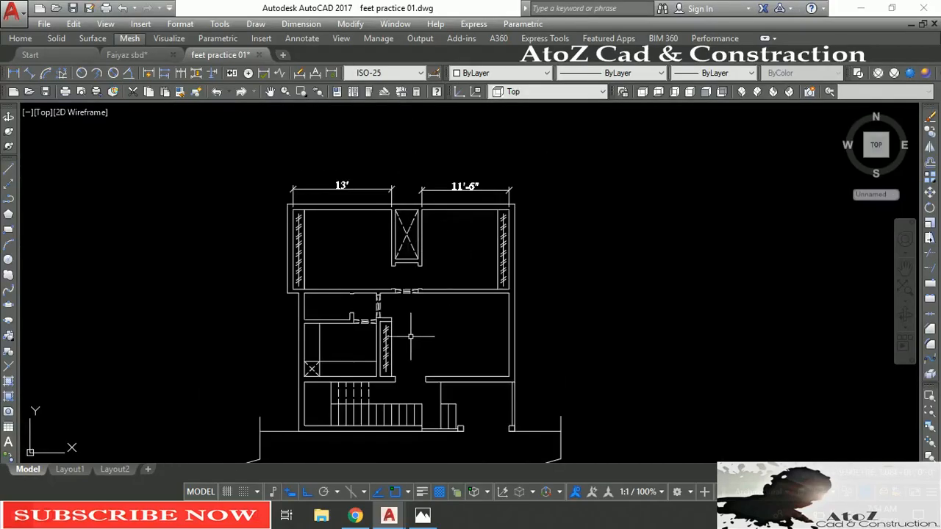
pyautogui.moveTo(410, 336); pyautogui.dragTo(397, 288, button='middle')
pyautogui.scroll(2, 489, 196)
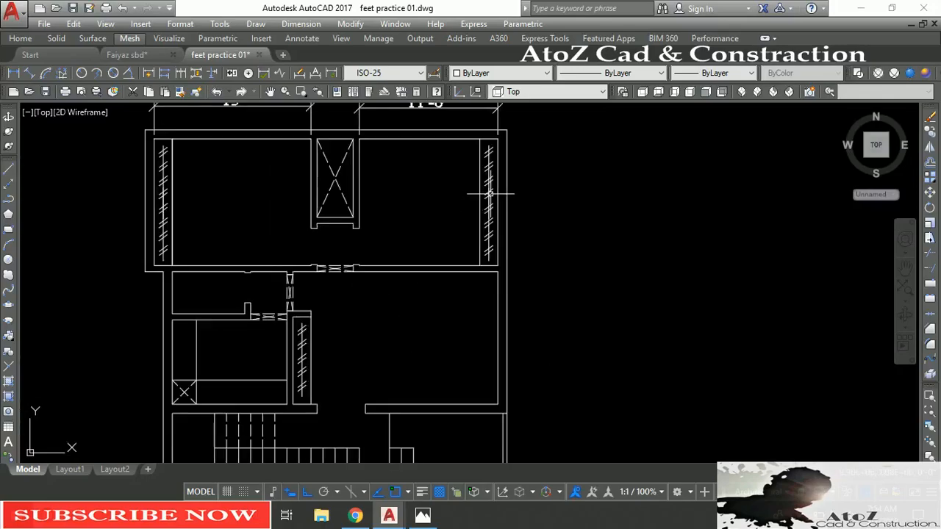
pyautogui.moveTo(415, 328); pyautogui.dragTo(500, 253, button='middle')
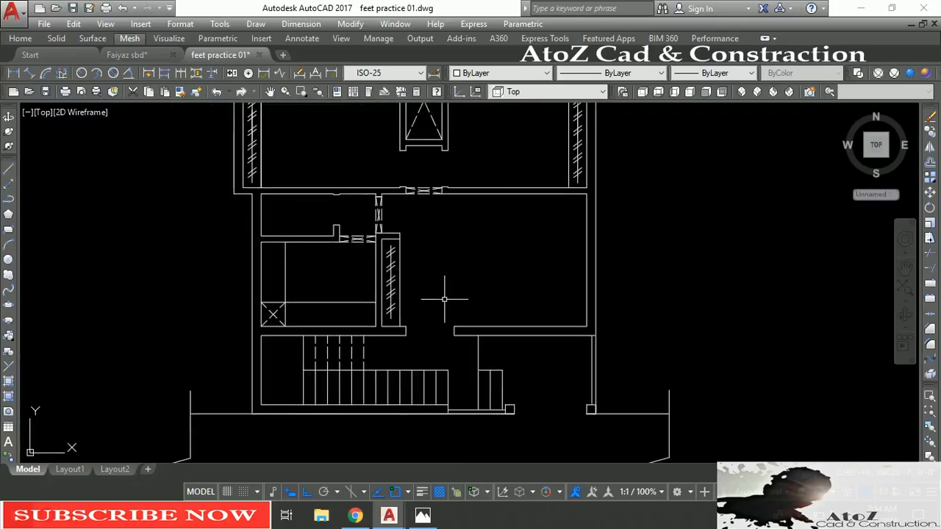
pyautogui.scroll(4, 420, 336)
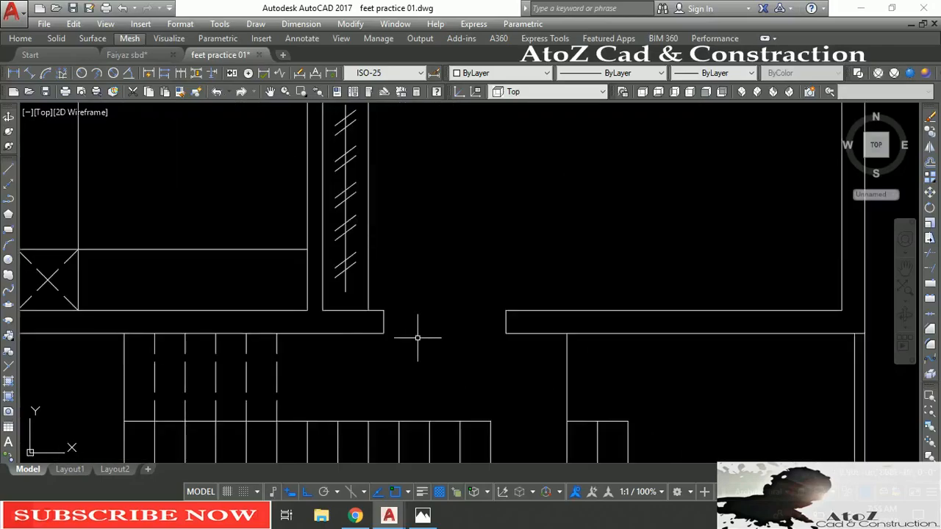
pyautogui.scroll(-5, 471, 294)
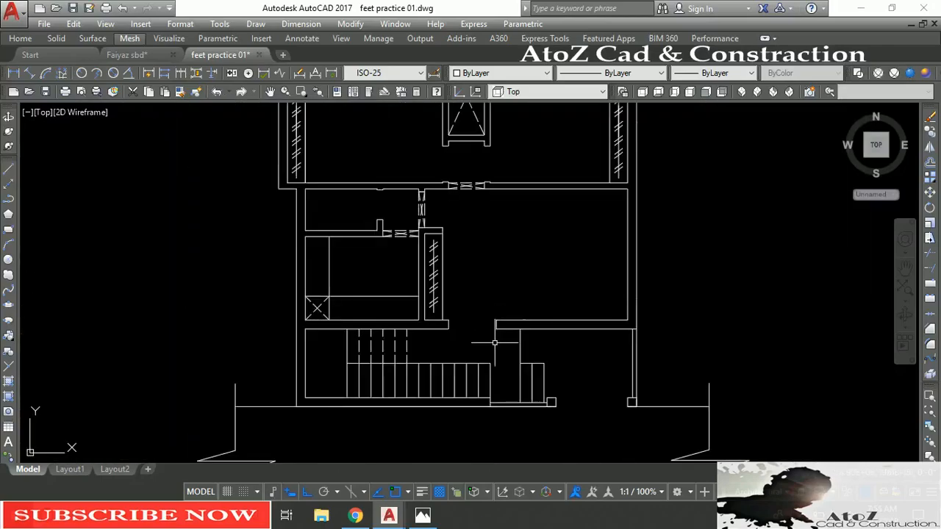
pyautogui.moveTo(535, 359); pyautogui.dragTo(496, 343, button='middle')
pyautogui.moveTo(486, 272); pyautogui.dragTo(468, 372, button='middle')
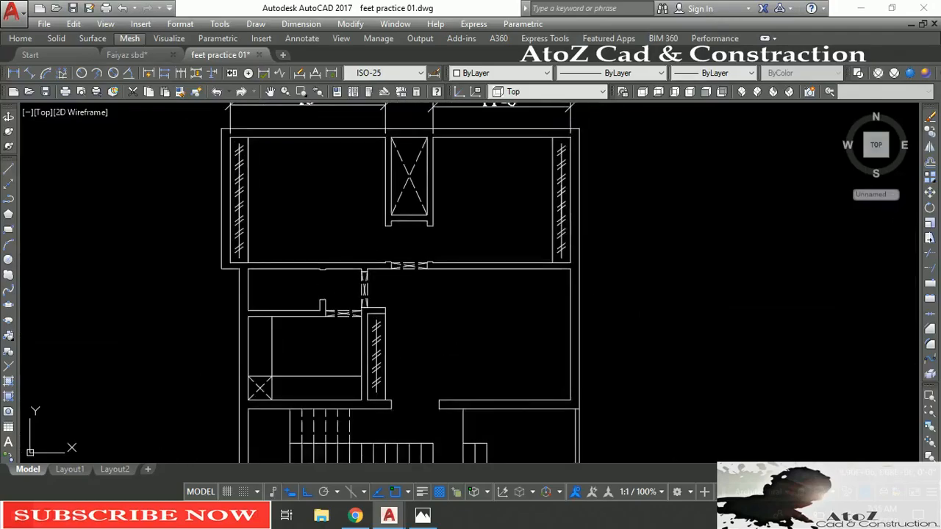
# Draw a rectangle 5' wide and 9" high in the empty space to the right of the plan.
pyautogui.click(929, 238)
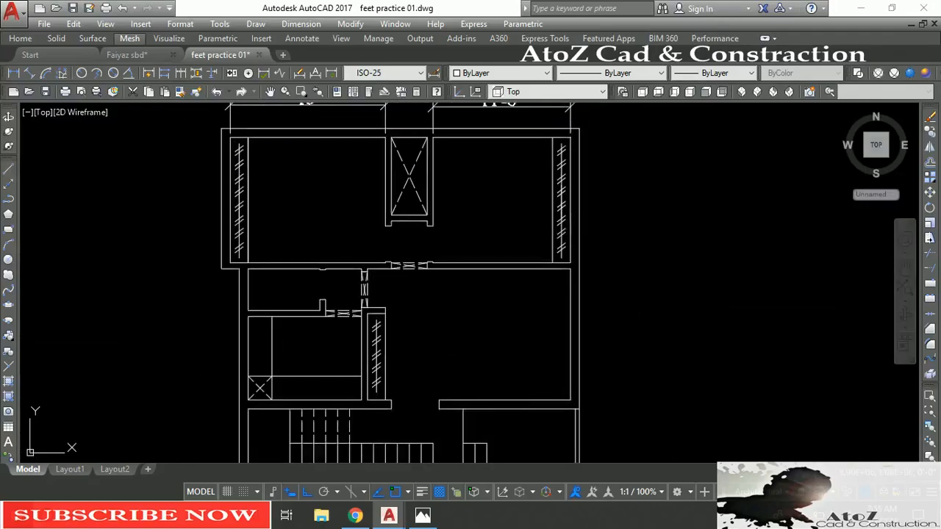
pyautogui.click(648, 271)
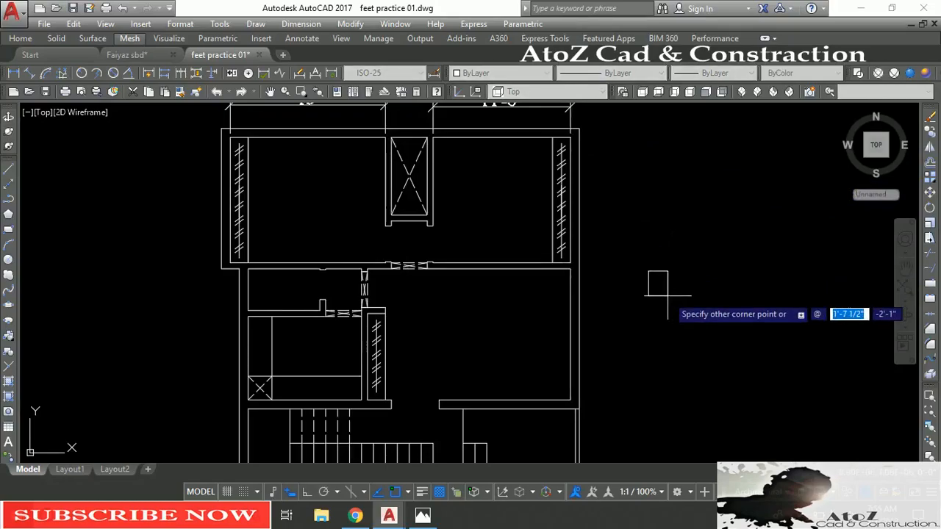
pyautogui.write("5',9")
pyautogui.press('Return')
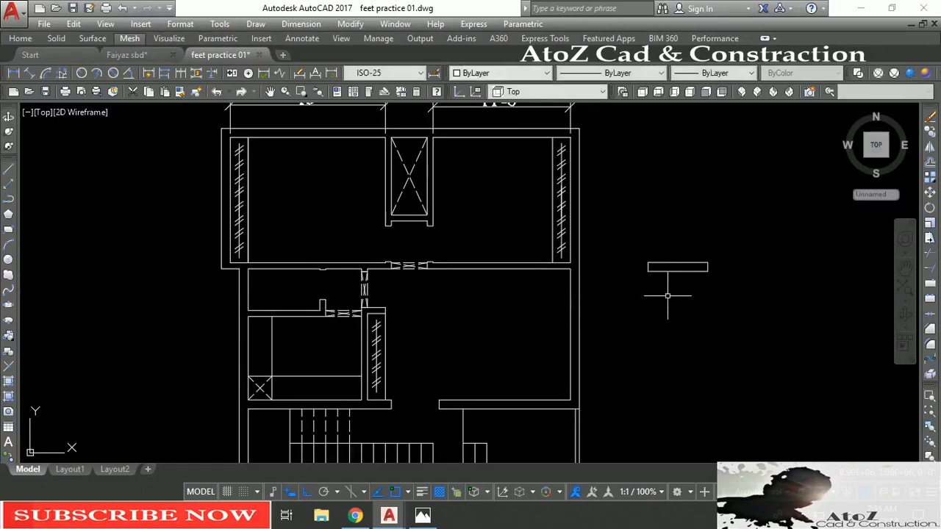
# Draw a horizontal centre line across the 5' by 9" rectangle, from midpoint to midpoint of its short sides.
pyautogui.scroll(4, 698, 300)
pyautogui.press('l')
pyautogui.press('Return')
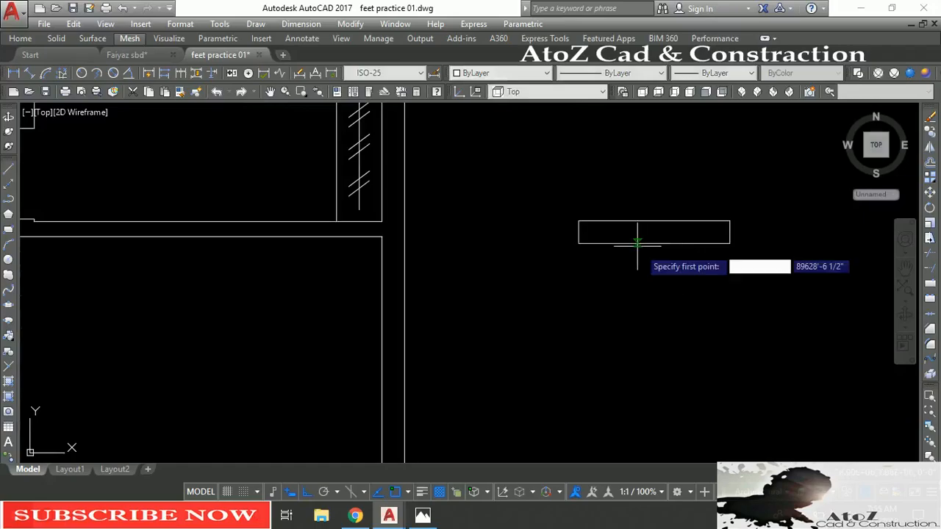
pyautogui.click(579, 232)
pyautogui.click(730, 232)
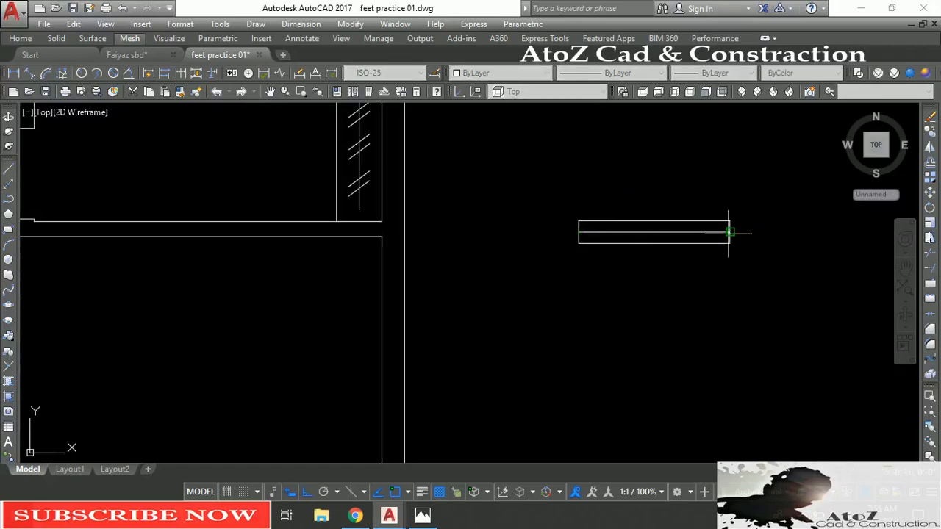
pyautogui.press('Return')
# Offset the rectangle's horizontal centre line 1.5" both downward and upward.
pyautogui.press('o')
pyautogui.press('Return')
pyautogui.write('1.5')
pyautogui.click(727, 233)
pyautogui.click(714, 326)
pyautogui.scroll(3, 695, 239)
pyautogui.click(693, 214)
pyautogui.click(694, 207)
pyautogui.press('Escape')
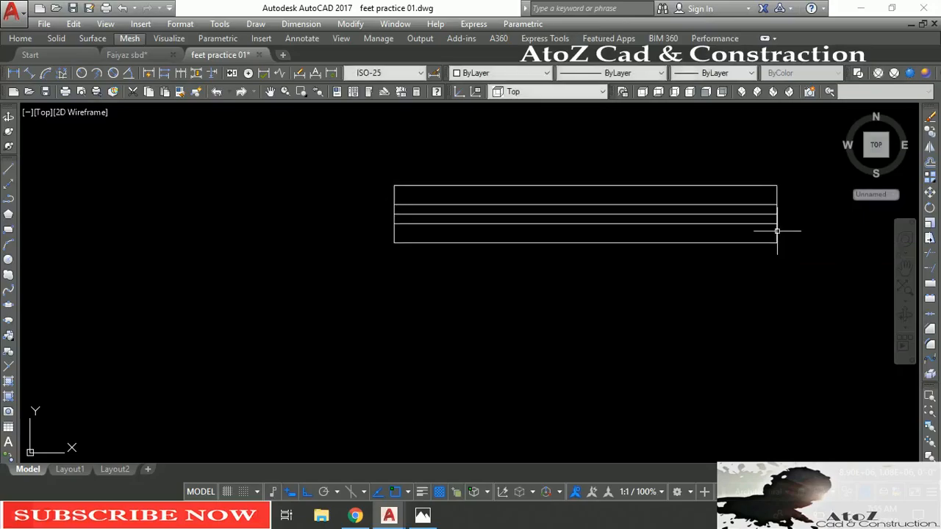
# Offset the rectangle's two short end edges 3" inward.
pyautogui.click(775, 232)
pyautogui.press('Escape')
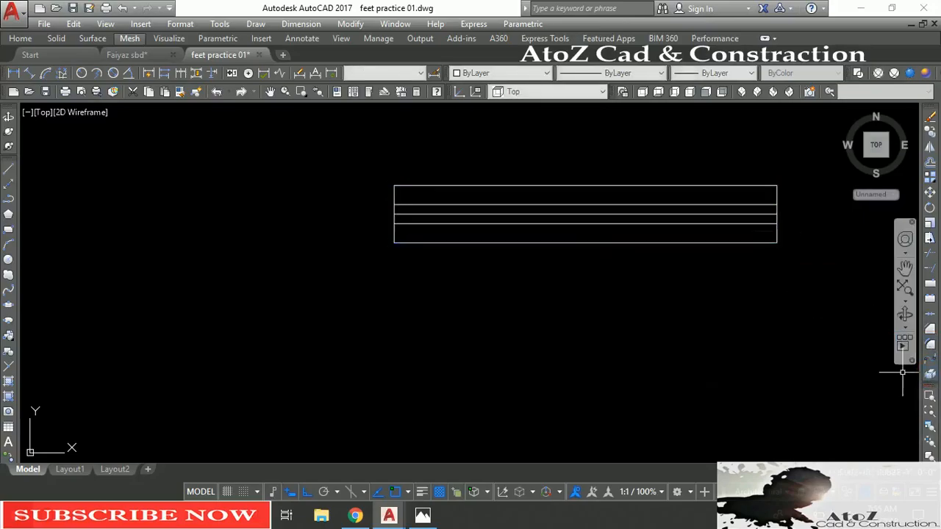
pyautogui.press('Return')
pyautogui.press('Return')
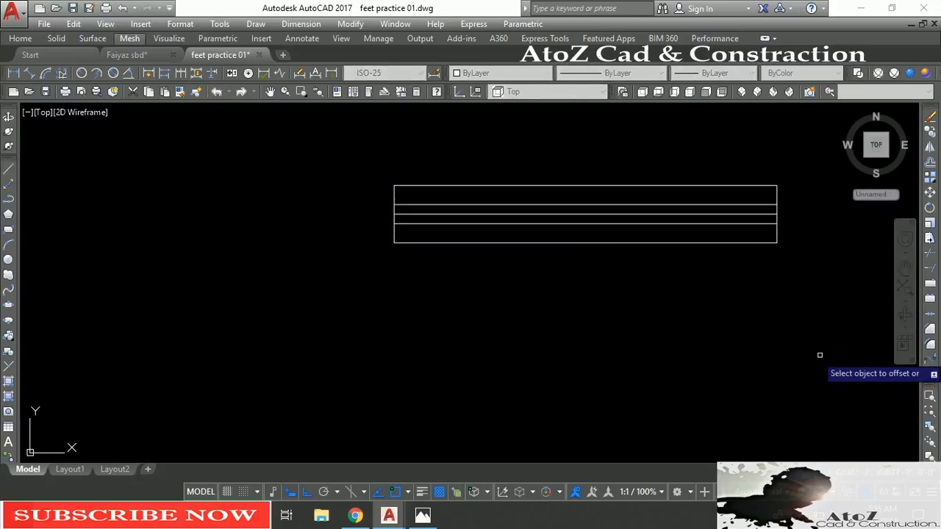
pyautogui.click(776, 232)
pyautogui.click(764, 235)
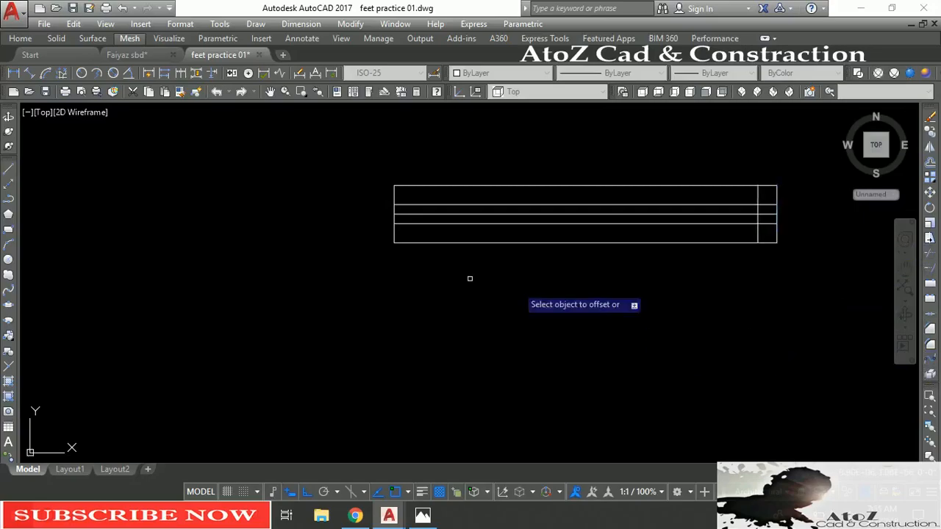
pyautogui.click(394, 236)
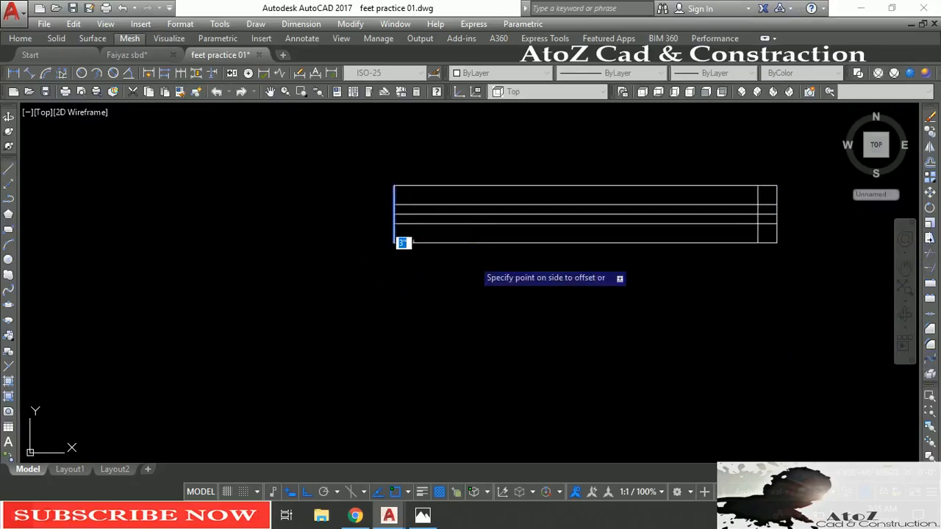
pyautogui.click(412, 250)
# Trim the horizontal inner lines out of both 3" end strips and delete the centre line.
pyautogui.press('Return')
pyautogui.press('Return')
pyautogui.click(405, 234)
pyautogui.click(404, 197)
pyautogui.click(404, 200)
pyautogui.click(410, 232)
pyautogui.click(770, 224)
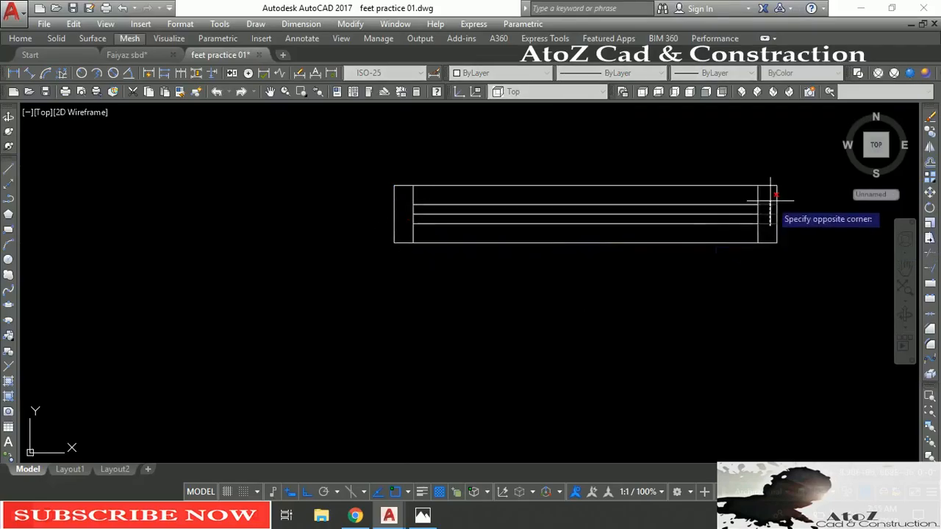
pyautogui.click(772, 194)
pyautogui.press('Return')
pyautogui.click(739, 214)
pyautogui.press('Delete')
# Draw a rectangle 6' wide and 1' high just below the window symbol.
pyautogui.write('c')
pyautogui.press('Return')
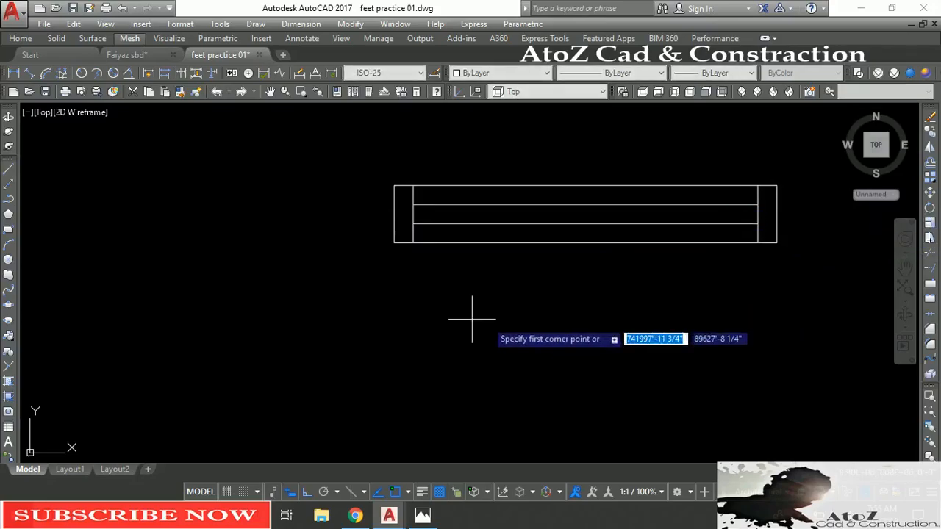
pyautogui.click(313, 304)
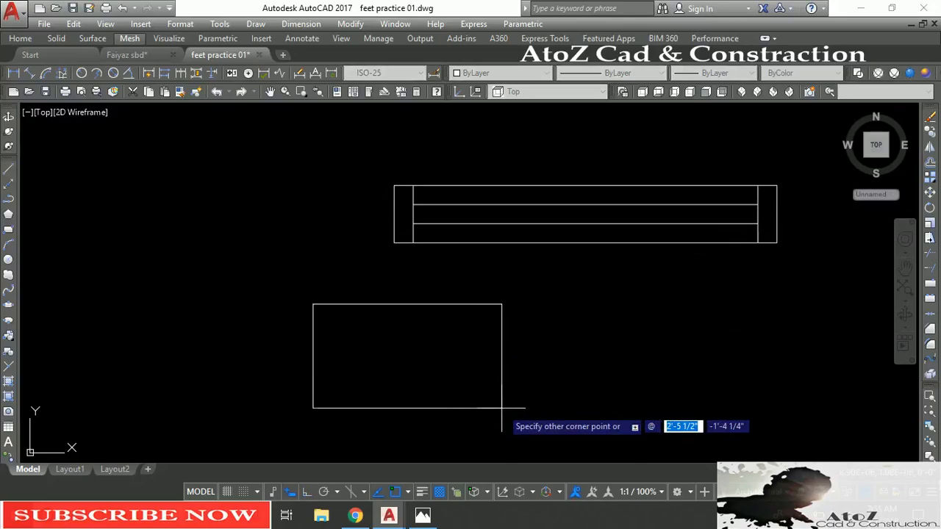
pyautogui.write('6')
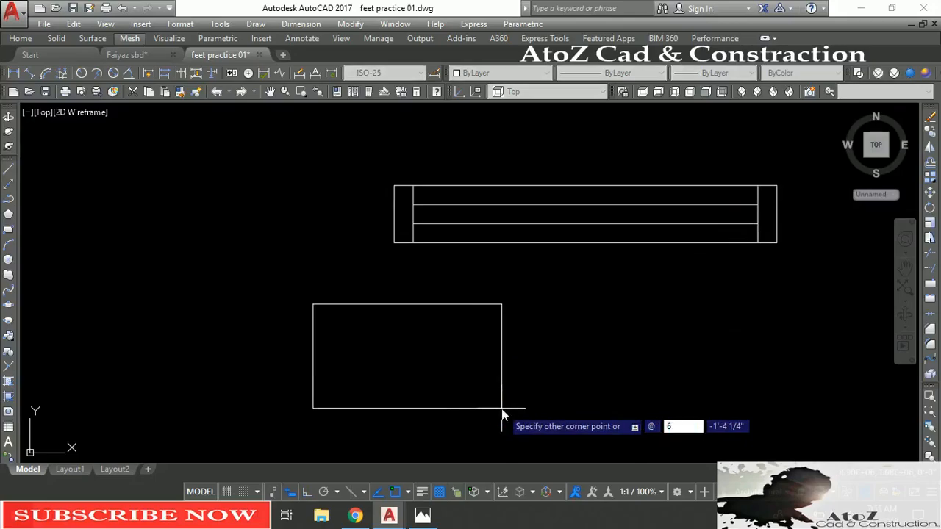
pyautogui.write("'")
pyautogui.press('Tab')
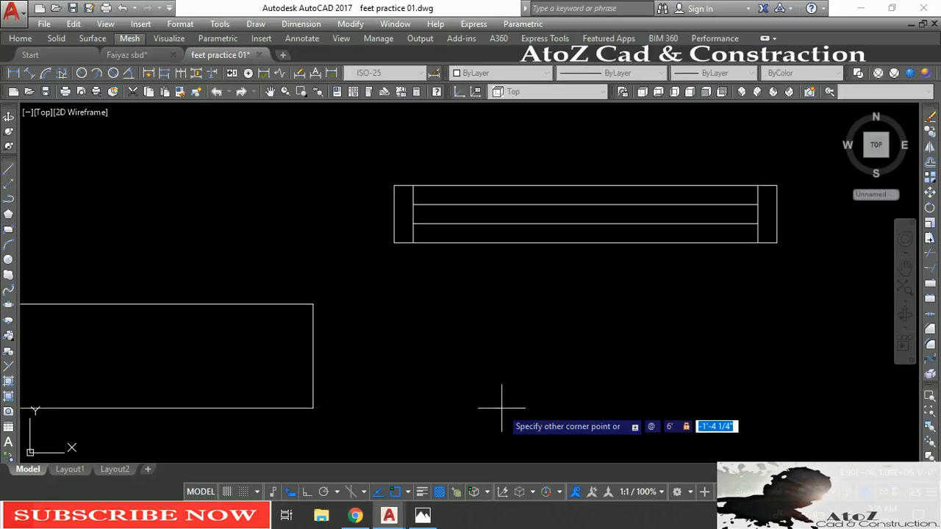
pyautogui.write("1'")
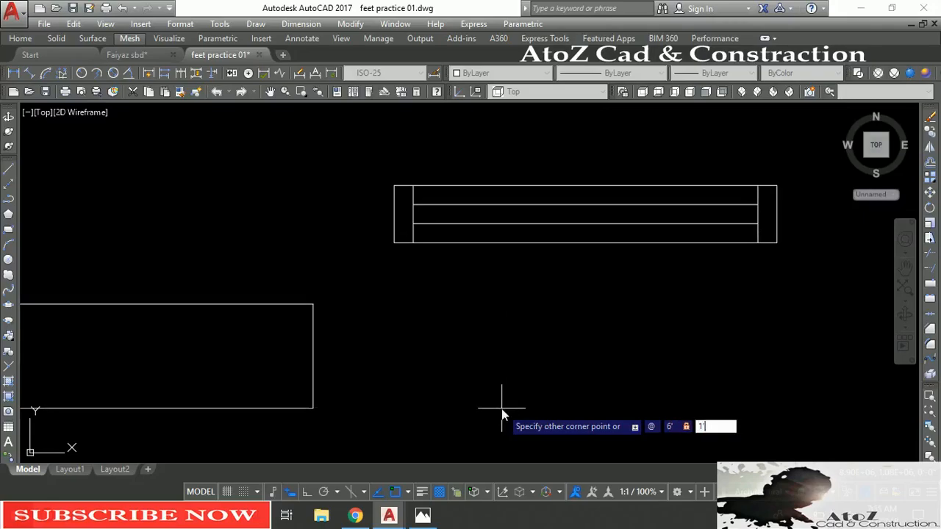
pyautogui.press('Return')
# Move the 6' by 1' rectangle so its upper edge is centred on the window symbol's lower edge.
pyautogui.click(525, 302)
pyautogui.press('m')
pyautogui.press('Return')
pyautogui.click(543, 228)
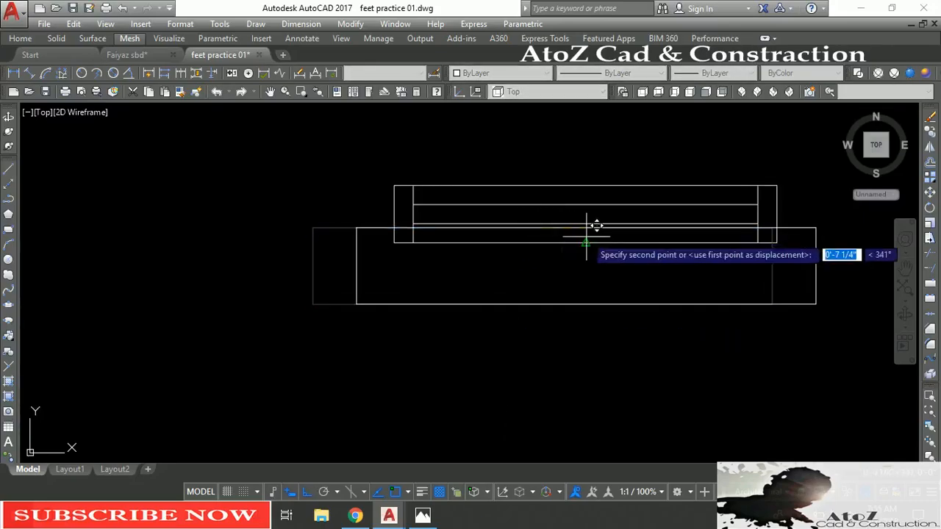
pyautogui.click(585, 243)
# Change the linetype of the 6' by 1' rectangle to dashed.
pyautogui.scroll(-2, 528, 285)
pyautogui.click(565, 306)
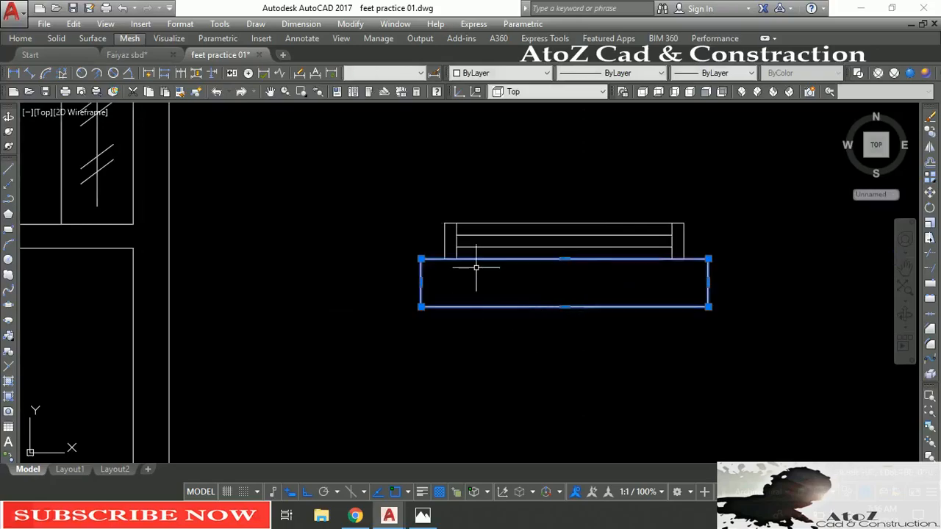
pyautogui.click(597, 74)
pyautogui.click(628, 109)
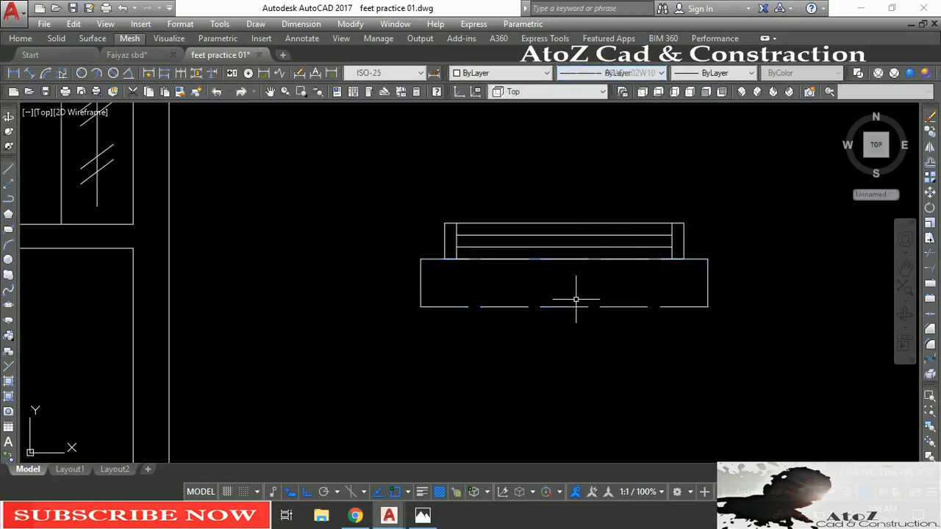
# Copy the window symbol with its dashed projection into the wall segment between the entrance opening and the right outer wall.
pyautogui.click(736, 195)
pyautogui.click(380, 364)
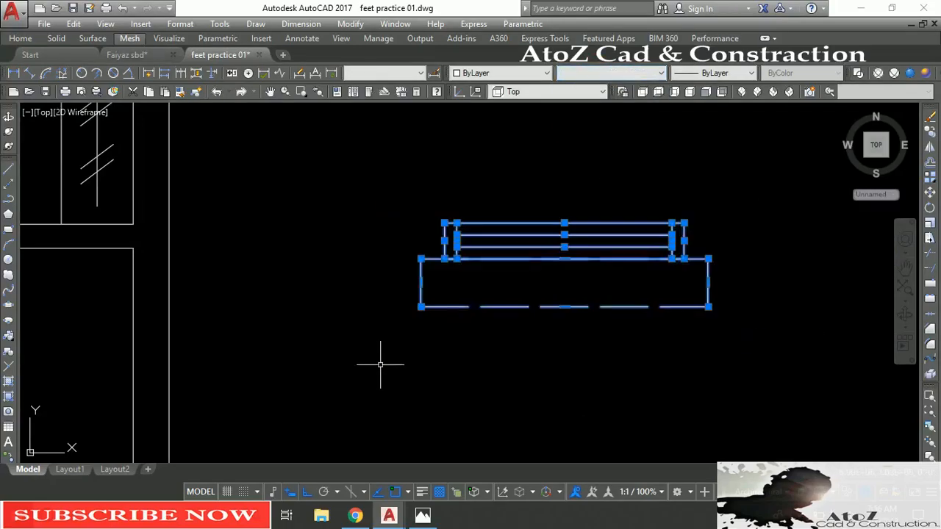
pyautogui.write('co')
pyautogui.press('Return')
pyautogui.scroll(-2, 515, 257)
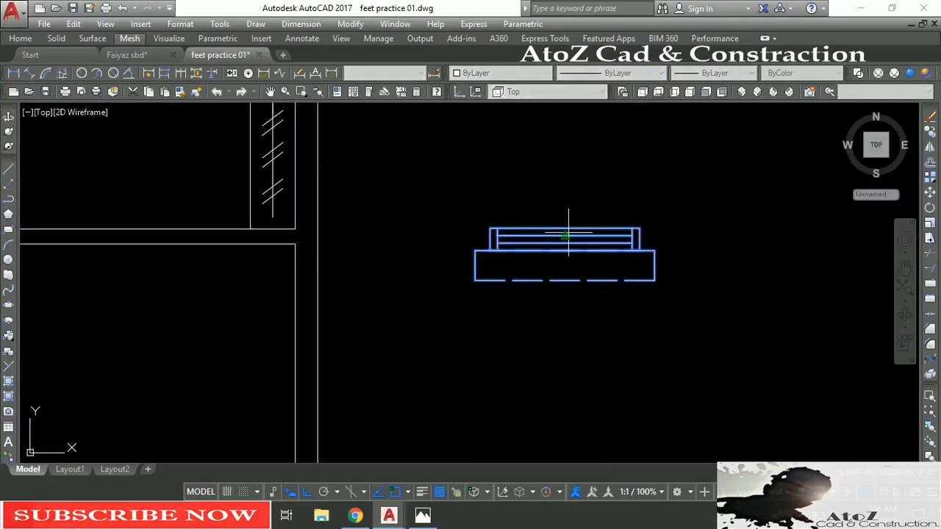
pyautogui.click(565, 230)
pyautogui.scroll(-4, 596, 243)
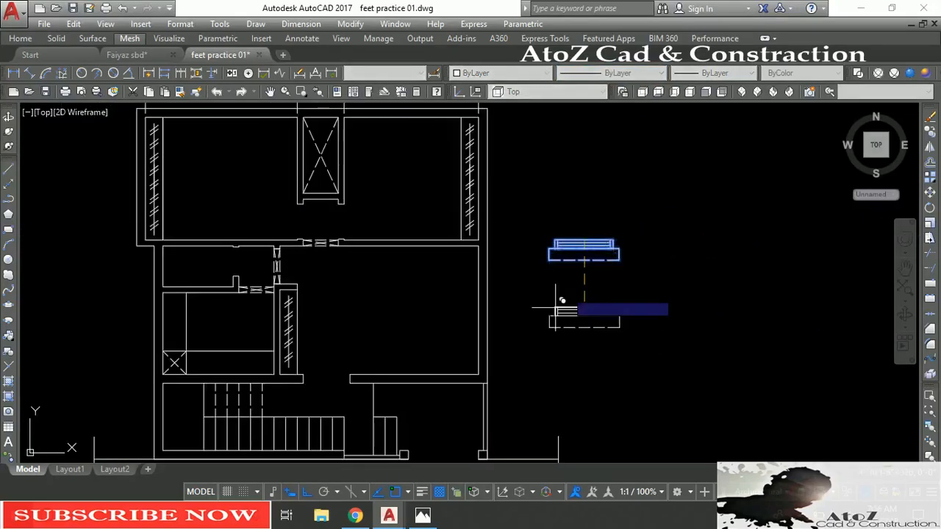
pyautogui.click(414, 378)
pyautogui.press('Return')
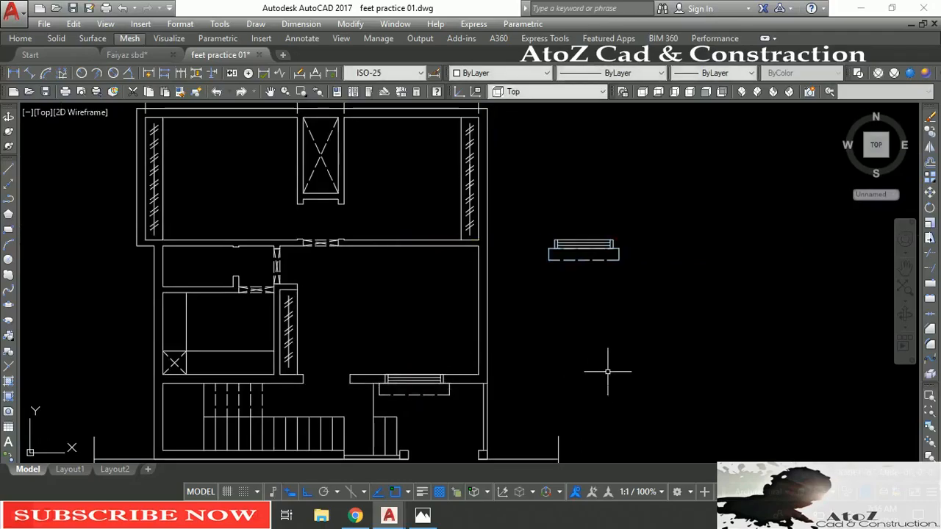
# Examine the placed window and the kitchen, staircase and left-hand walls of the plan for further window positions.
pyautogui.scroll(3, 199, 385)
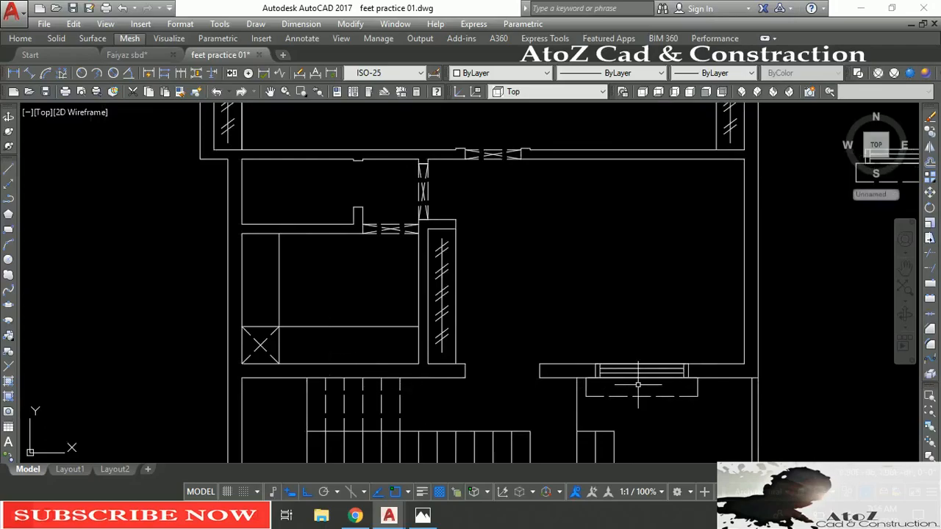
pyautogui.scroll(-2, 636, 318)
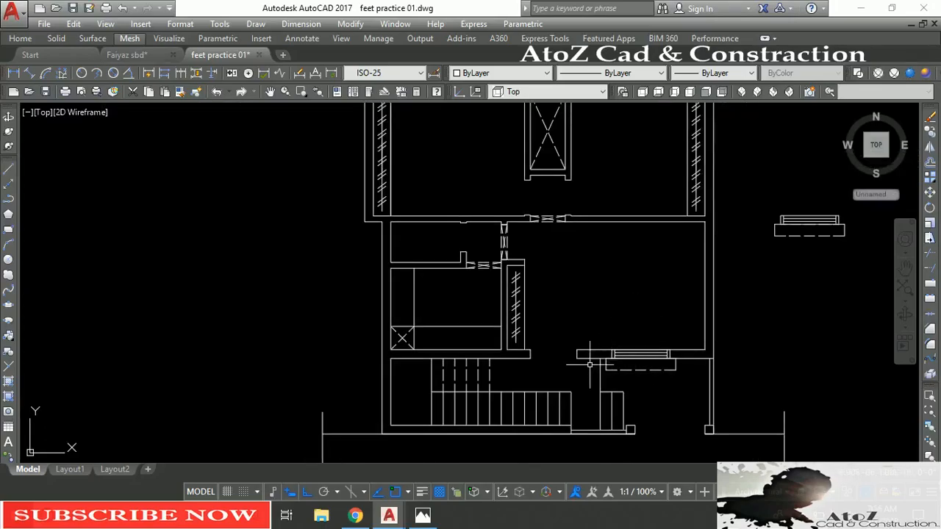
pyautogui.scroll(2, 414, 342)
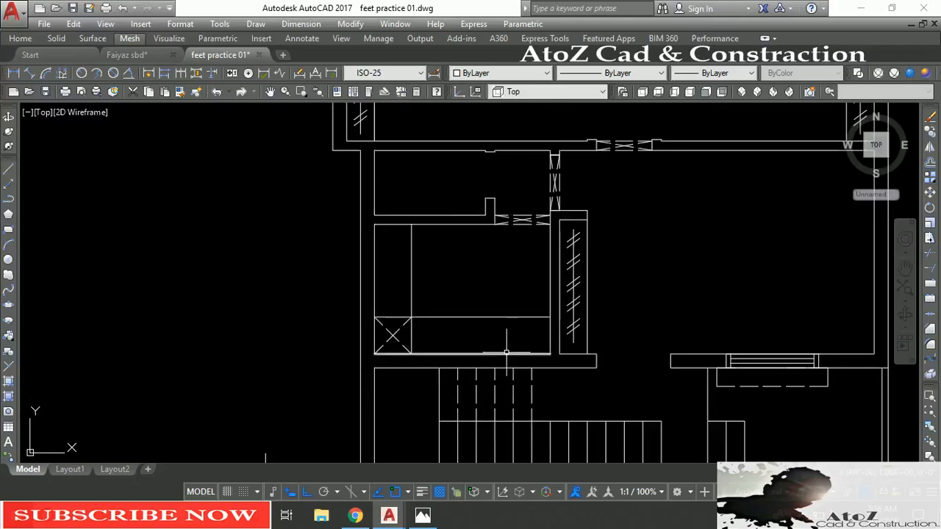
pyautogui.moveTo(409, 382); pyautogui.dragTo(408, 369, button='middle')
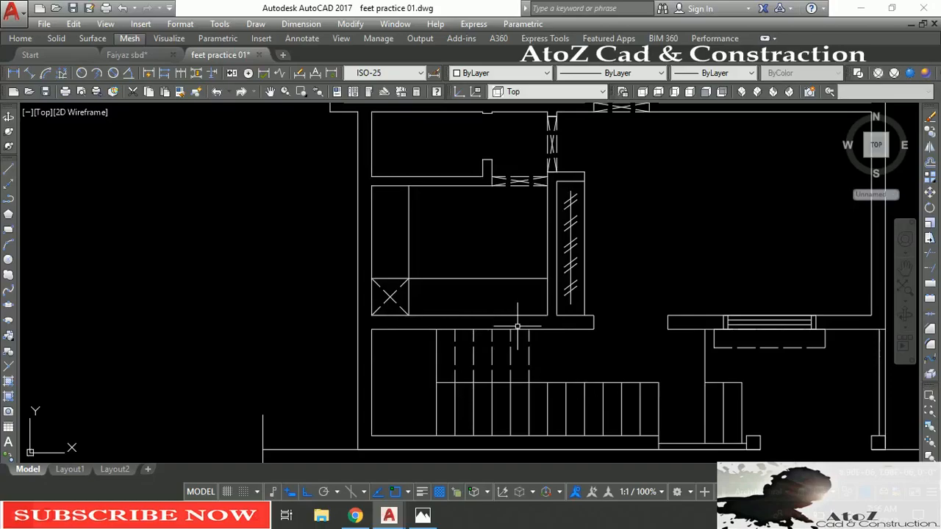
pyautogui.moveTo(368, 237); pyautogui.dragTo(383, 256, button='middle')
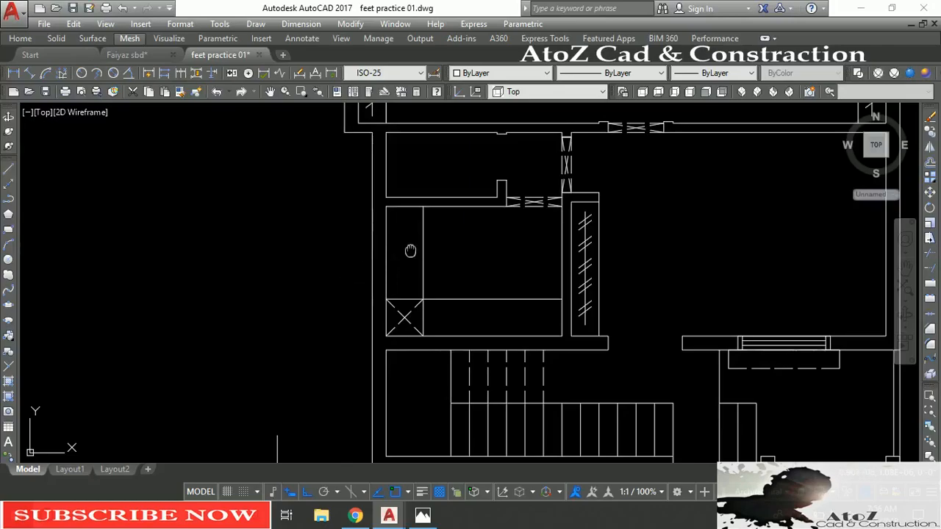
pyautogui.moveTo(397, 257); pyautogui.dragTo(404, 285, button='middle')
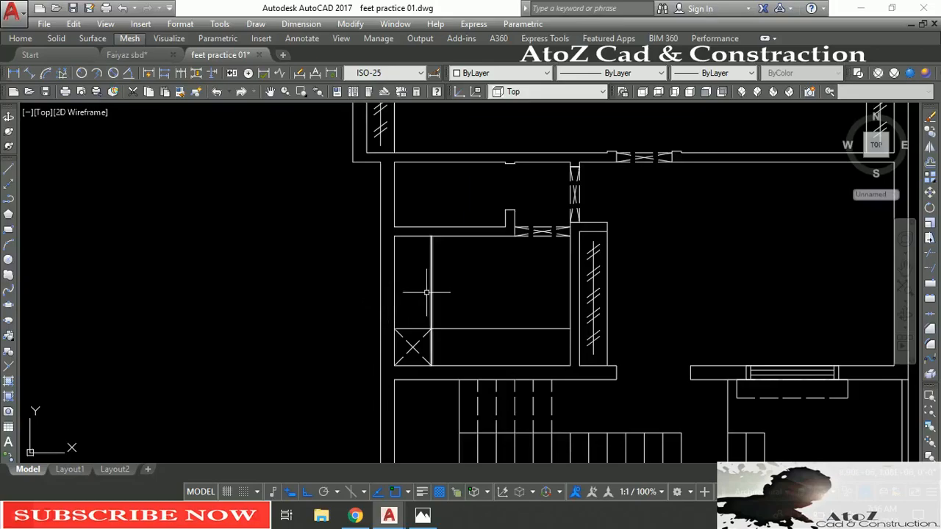
pyautogui.scroll(-2, 367, 263)
pyautogui.scroll(-2, 424, 294)
pyautogui.scroll(4, 561, 332)
pyautogui.scroll(-2, 341, 370)
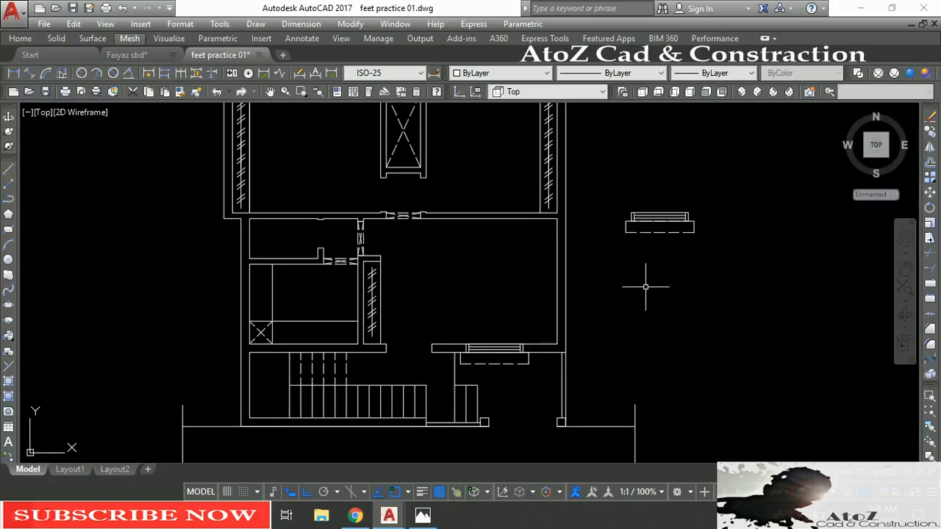
# Copy the complete window symbol horizontally to its right in the empty space beside the plan.
pyautogui.click(701, 205)
pyautogui.click(597, 265)
pyautogui.write('co')
pyautogui.press('Return')
pyautogui.click(631, 295)
pyautogui.click(747, 300)
pyautogui.press('Escape')
# Copy the second window symbol horizontally to its right to make a third one.
pyautogui.moveTo(702, 324); pyautogui.dragTo(601, 340, button='middle')
pyautogui.press('Return')
pyautogui.click(728, 218)
pyautogui.click(631, 270)
pyautogui.press('Return')
pyautogui.click(642, 306)
pyautogui.click(739, 307)
pyautogui.press('Escape')
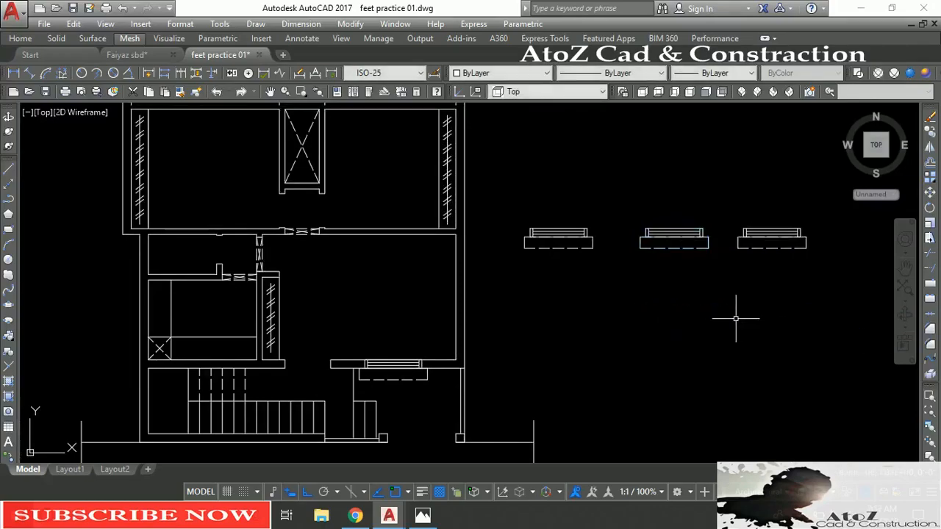
# Stretch the right end of the third window symbol and its dashed projection 1' to the left.
pyautogui.press('Return')
pyautogui.click(816, 214)
pyautogui.click(797, 265)
pyautogui.scroll(1, 797, 265)
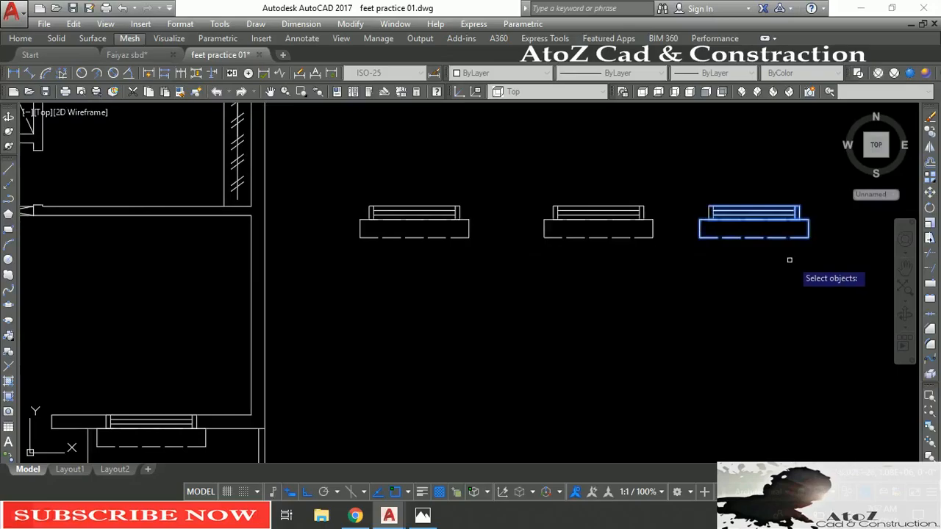
pyautogui.scroll(2, 764, 279)
pyautogui.press('Return')
pyautogui.click(765, 288)
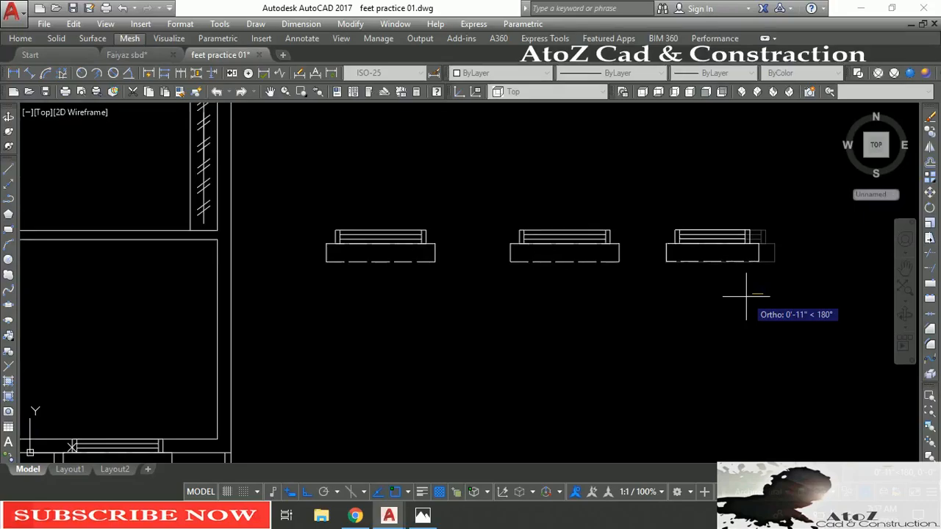
pyautogui.write("1'")
pyautogui.press('Return')
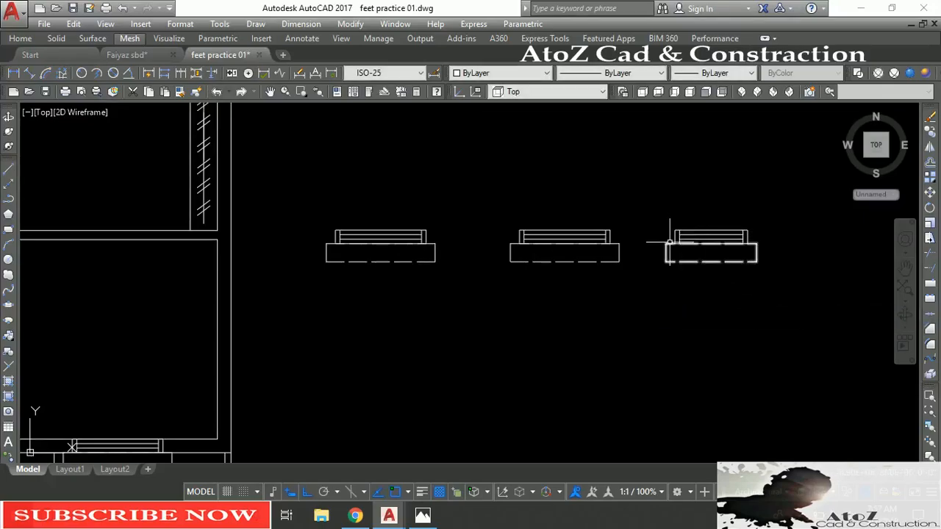
# Move the shortened third window symbol by its frame's upper-right corner to the kitchen's inner lower-right corner, into the lower kitchen wall.
pyautogui.click(660, 214)
pyautogui.click(773, 283)
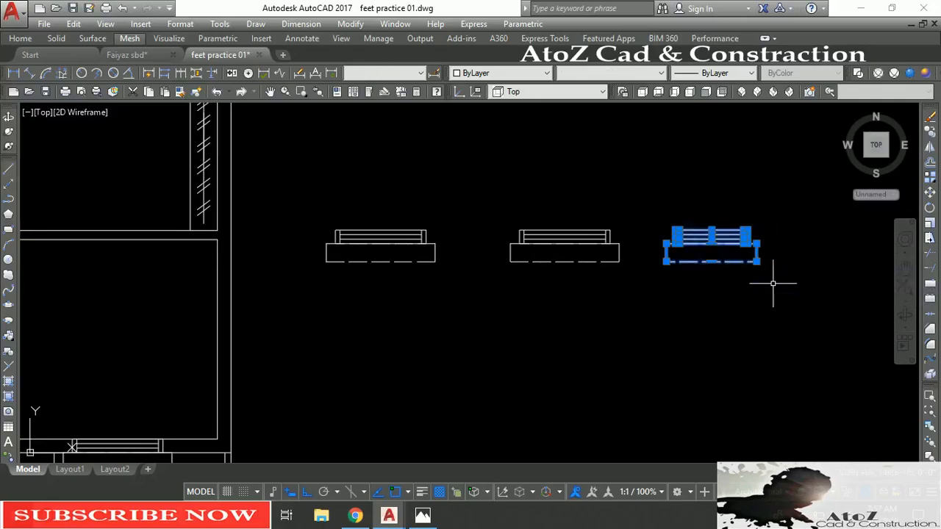
pyautogui.write('m')
pyautogui.press('Return')
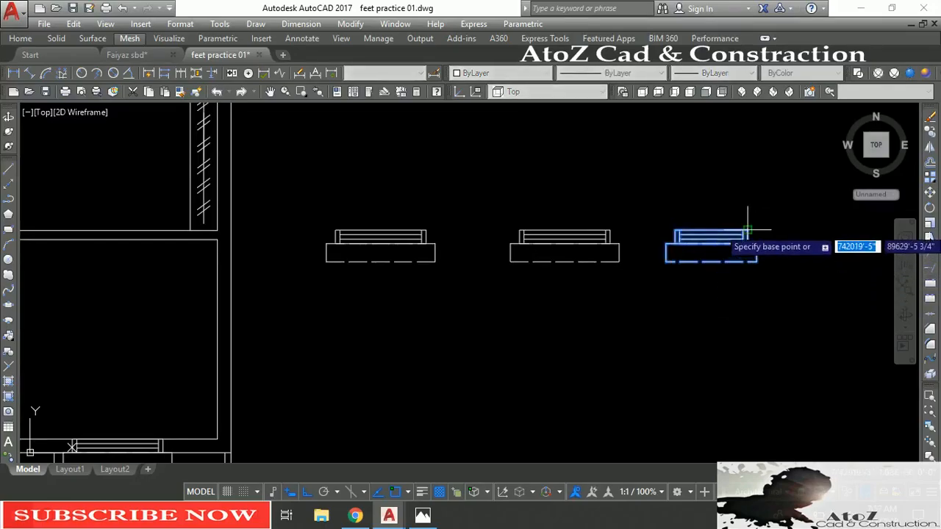
pyautogui.click(747, 229)
pyautogui.scroll(-2, 777, 235)
pyautogui.moveTo(406, 258); pyautogui.dragTo(537, 230, button='middle')
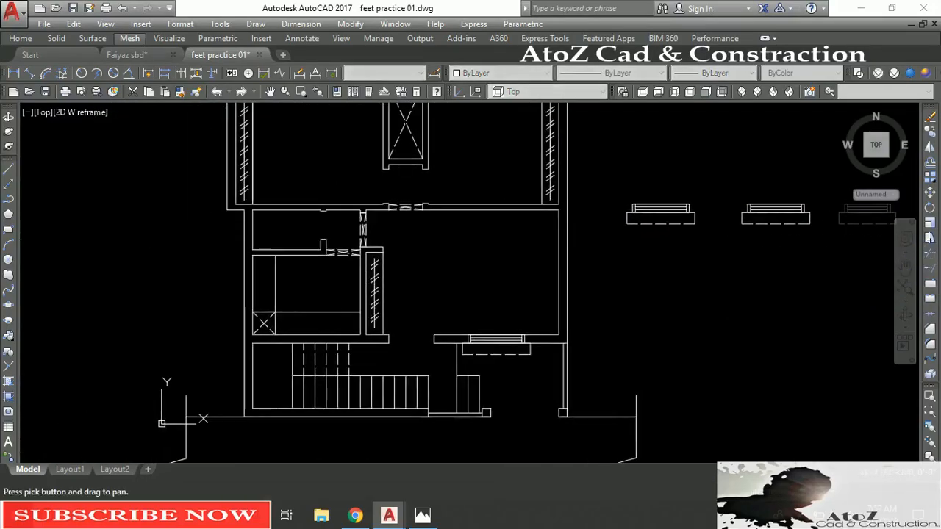
pyautogui.scroll(5, 368, 319)
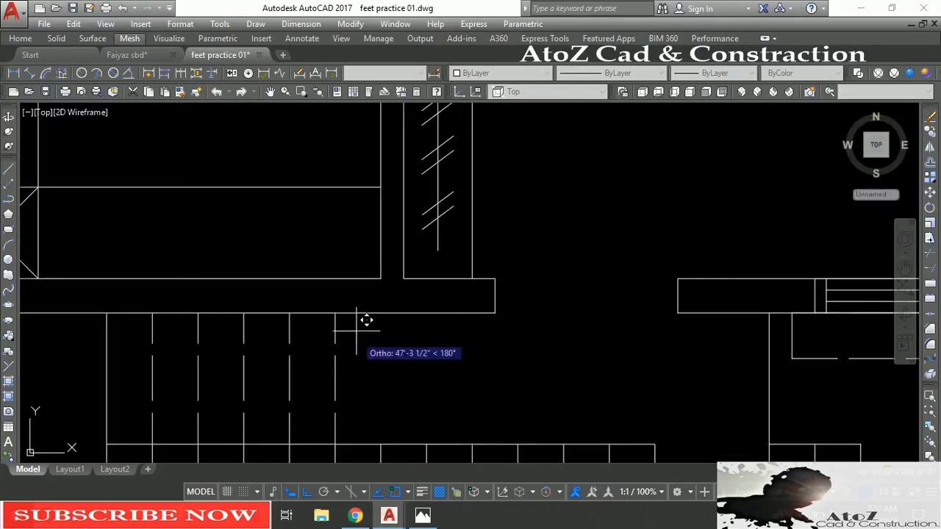
pyautogui.click(379, 278)
# Shift the kitchen window and its dashed projection 1' to the left along the wall.
pyautogui.click(160, 260)
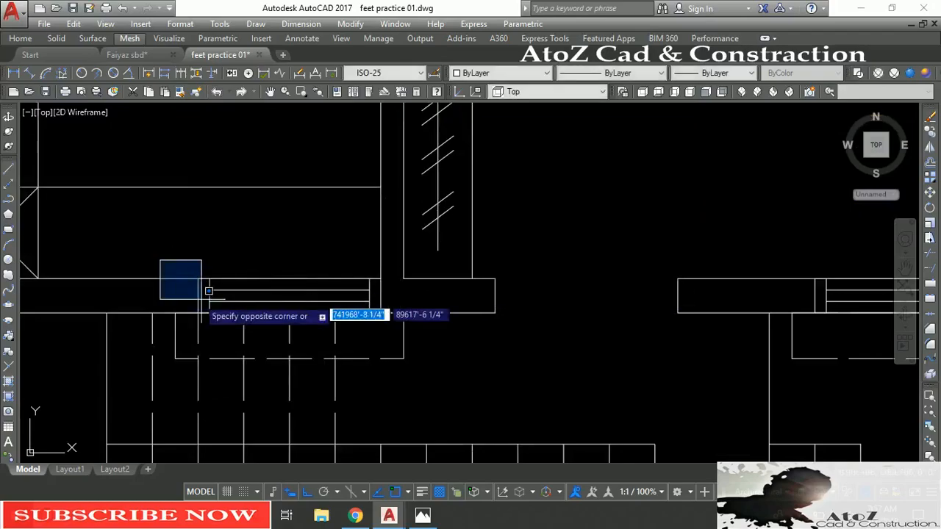
pyautogui.click(416, 395)
pyautogui.write('m')
pyautogui.press('Return')
pyautogui.click(497, 387)
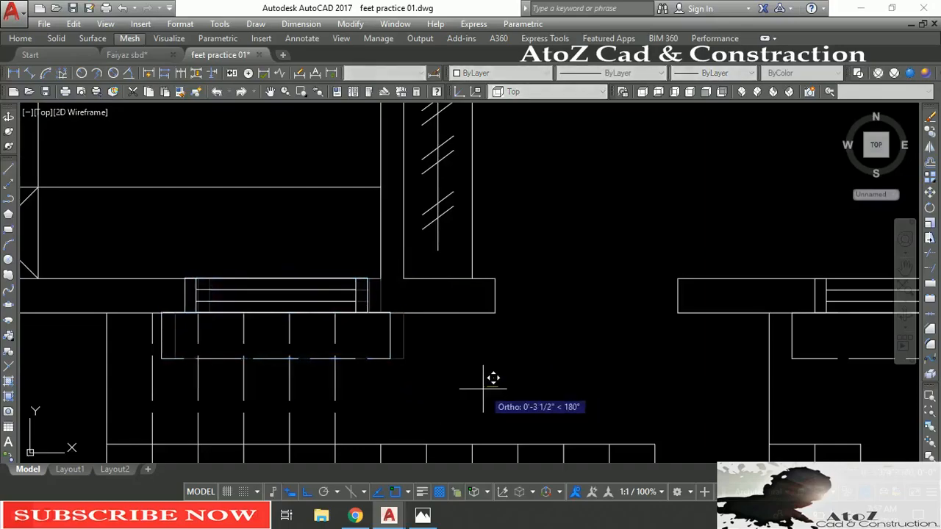
pyautogui.write('11')
pyautogui.press('Return')
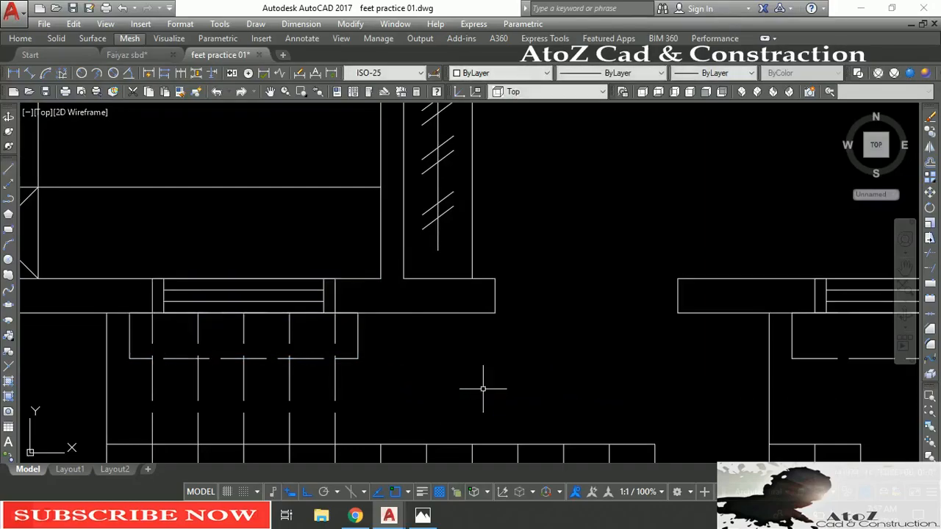
# Move the kitchen window and its projection back to the right along the wall by about 6".
pyautogui.scroll(-3, 483, 388)
pyautogui.scroll(2, 377, 304)
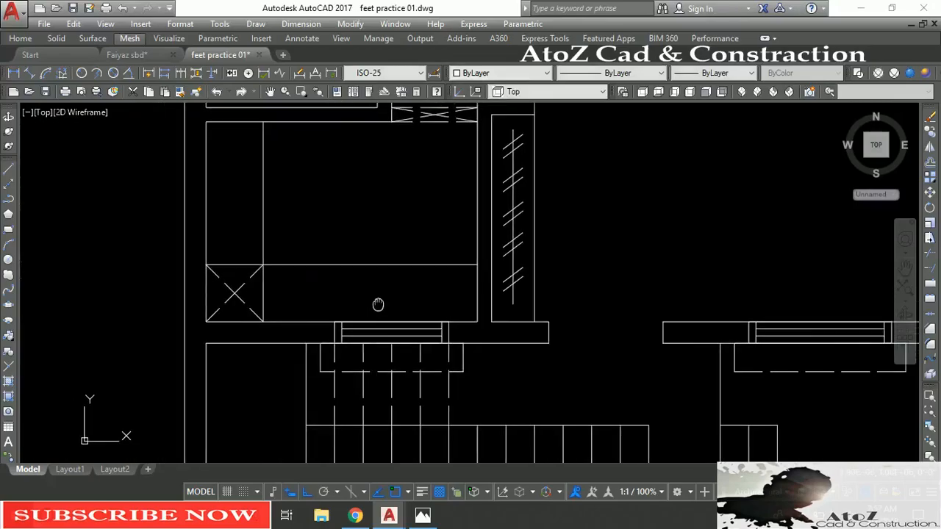
pyautogui.scroll(2, 340, 324)
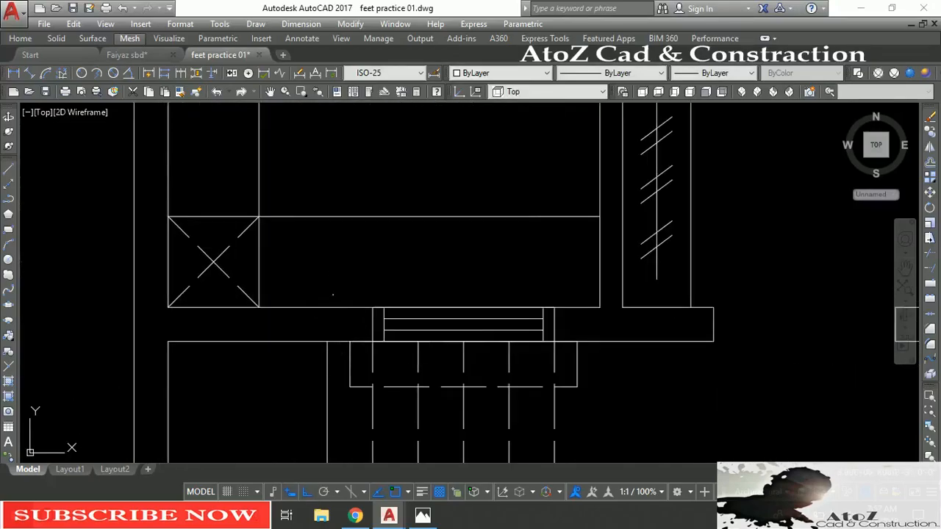
pyautogui.click(333, 294)
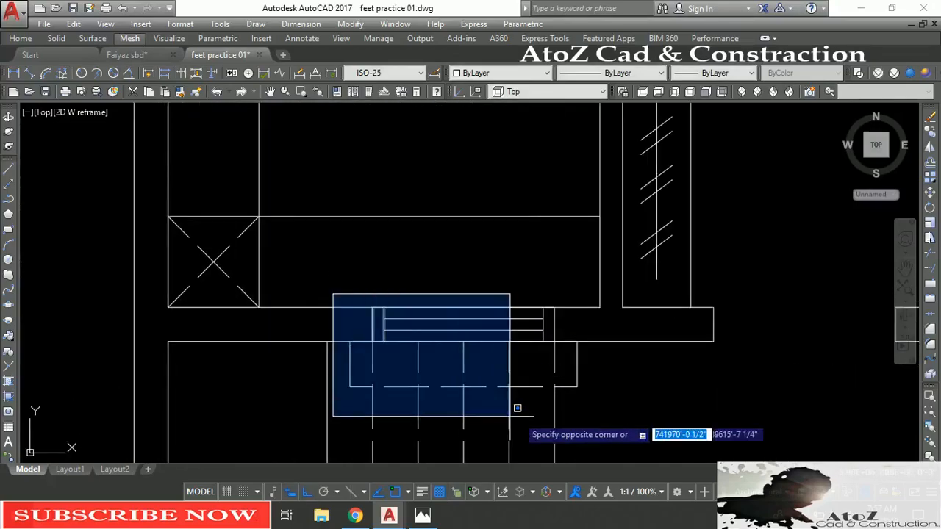
pyautogui.click(592, 404)
pyautogui.write('m')
pyautogui.press('Return')
pyautogui.click(592, 419)
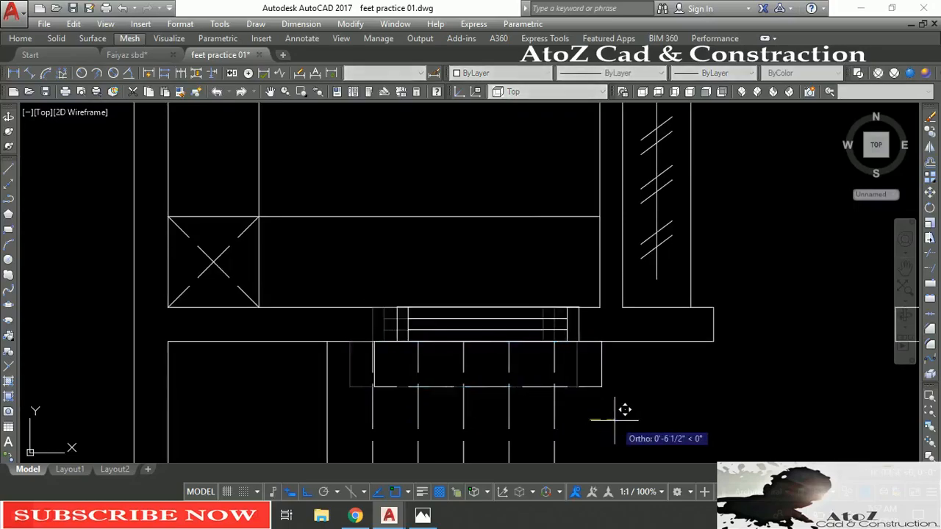
pyautogui.click(614, 421)
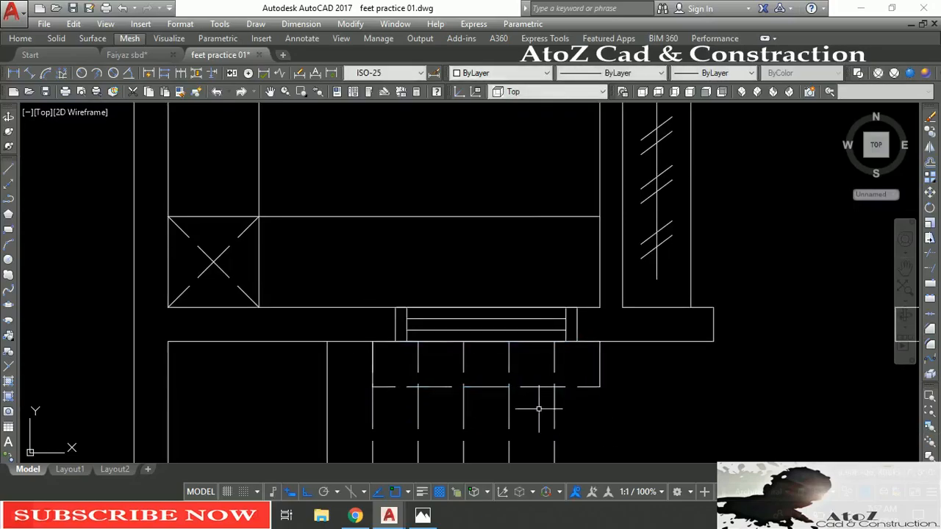
# Delete the dashed projection polyline below the kitchen window, where it overlaps the staircase.
pyautogui.scroll(-2, 594, 363)
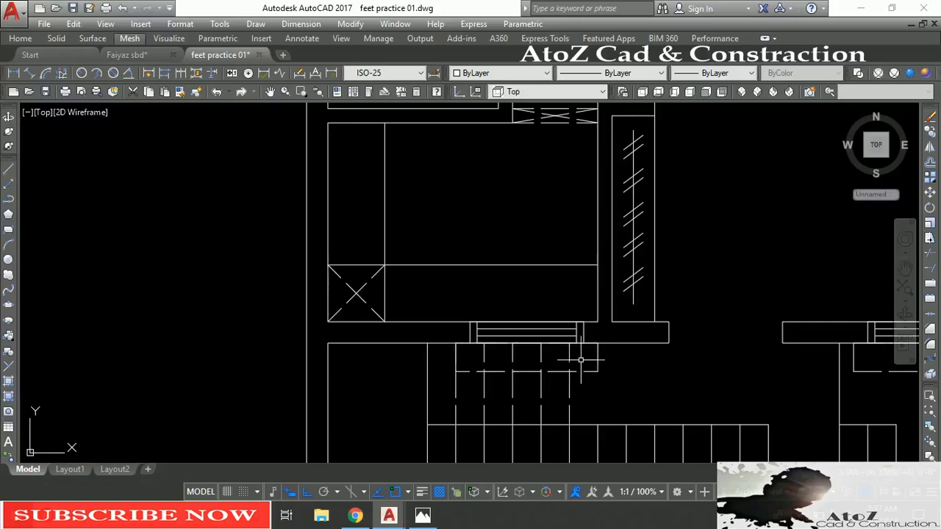
pyautogui.moveTo(638, 371); pyautogui.dragTo(574, 354, button='middle')
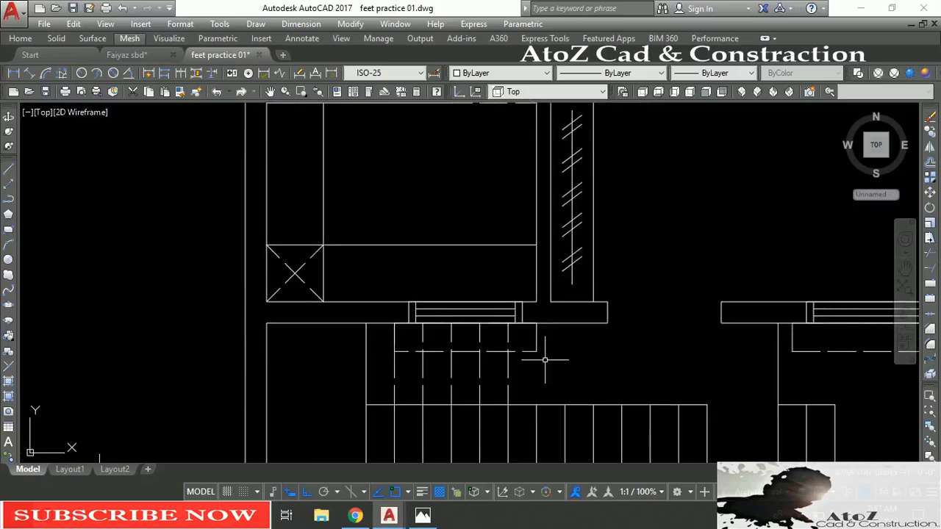
pyautogui.moveTo(532, 353)
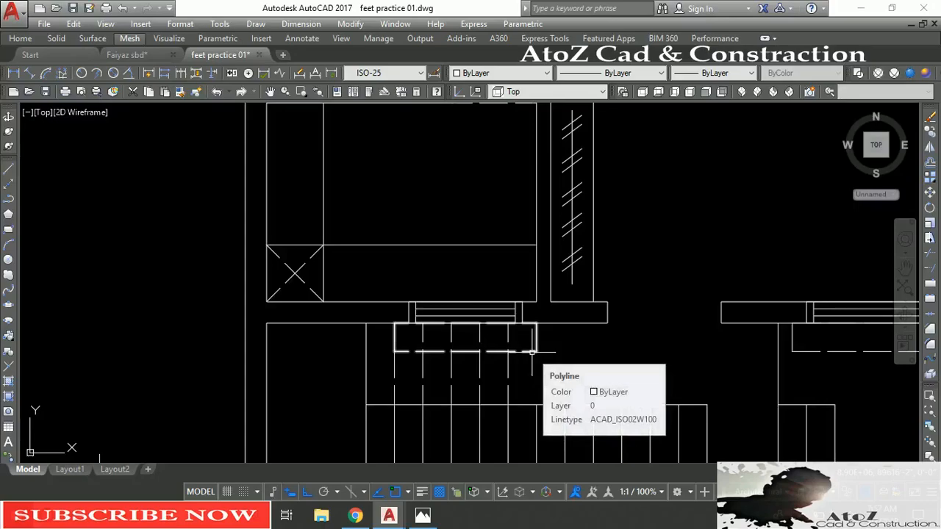
pyautogui.click(532, 353)
pyautogui.moveTo(531, 353)
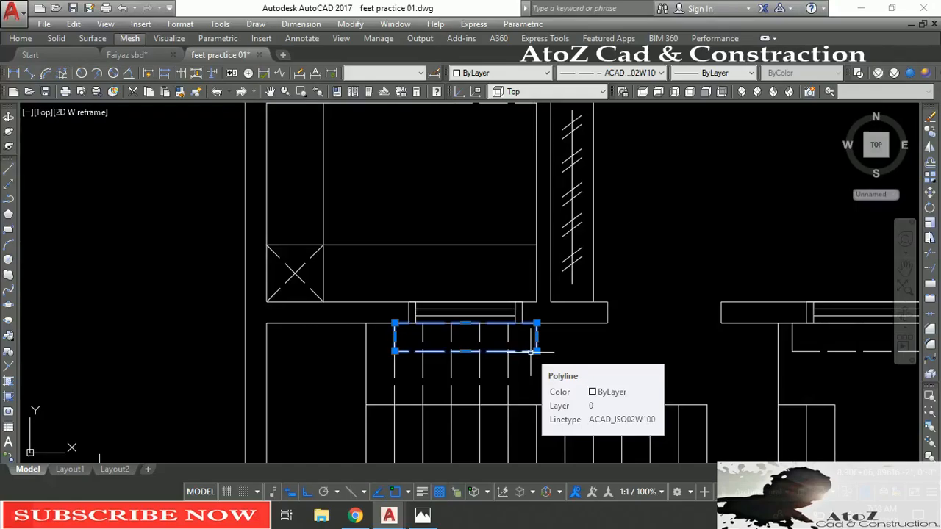
pyautogui.press('Delete')
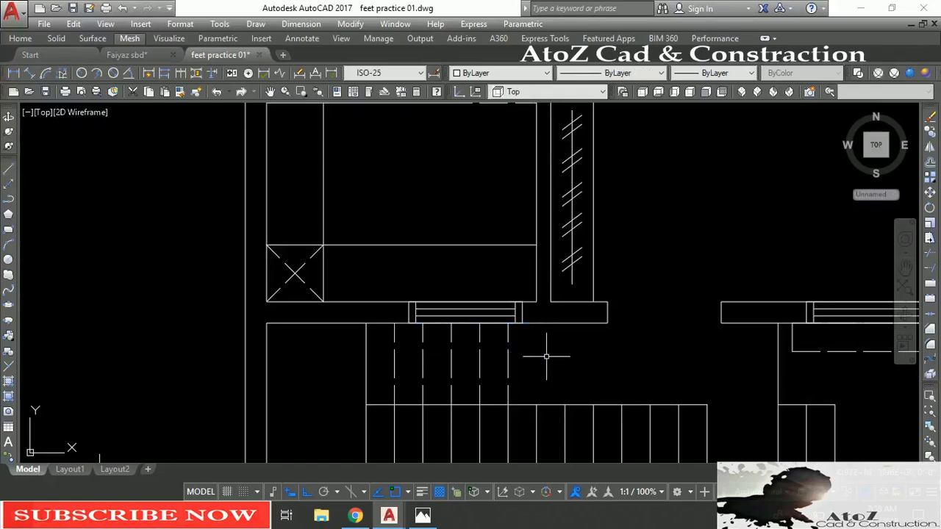
pyautogui.scroll(-7, 546, 356)
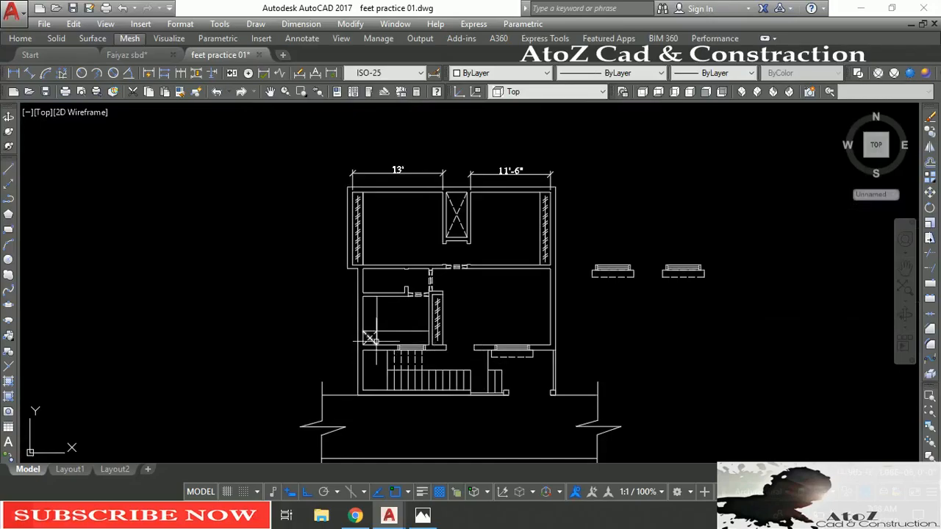
pyautogui.scroll(4, 371, 338)
pyautogui.scroll(-4, 357, 326)
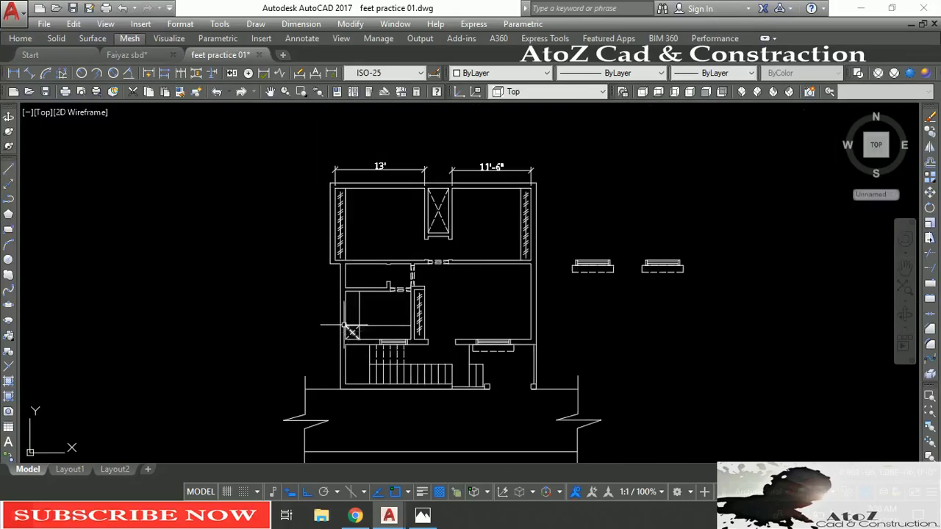
pyautogui.scroll(4, 343, 325)
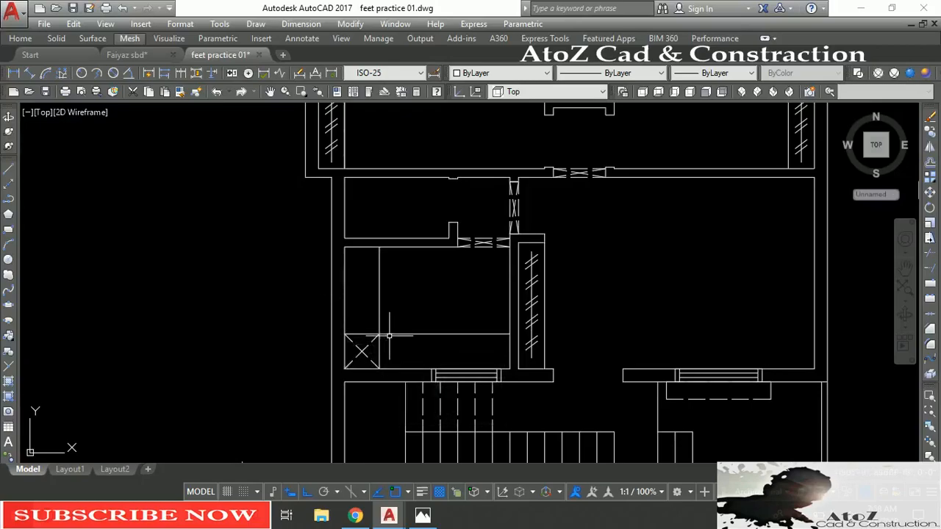
pyautogui.scroll(-4, 396, 315)
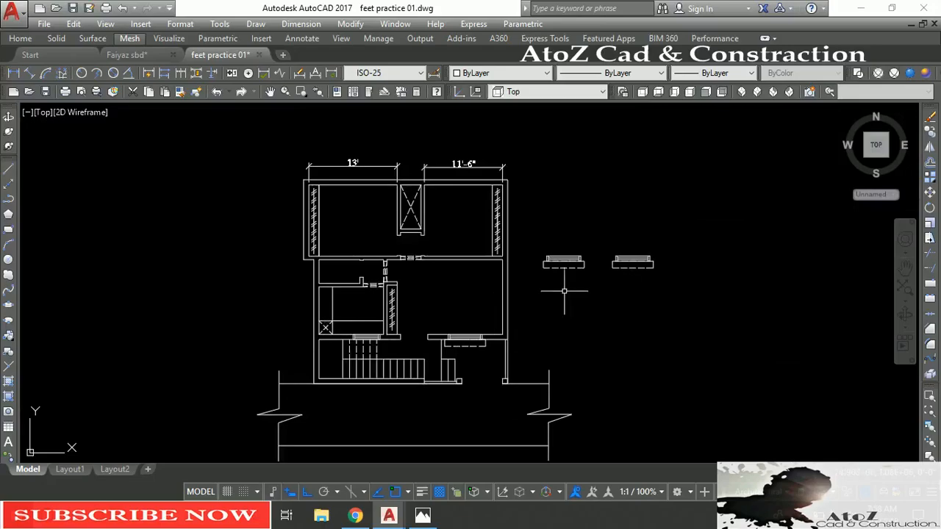
pyautogui.scroll(4, 633, 271)
pyautogui.click(711, 211)
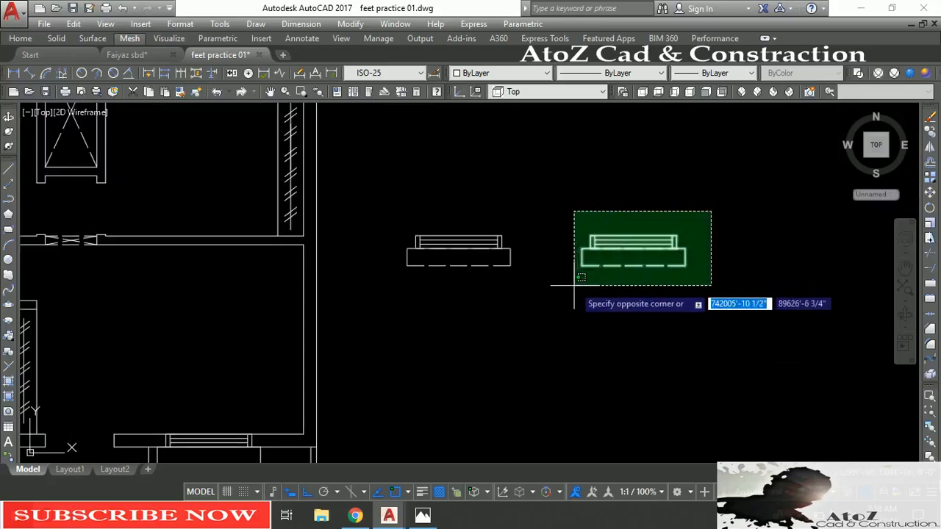
pyautogui.click(574, 285)
pyautogui.write('c')
pyautogui.press('Escape')
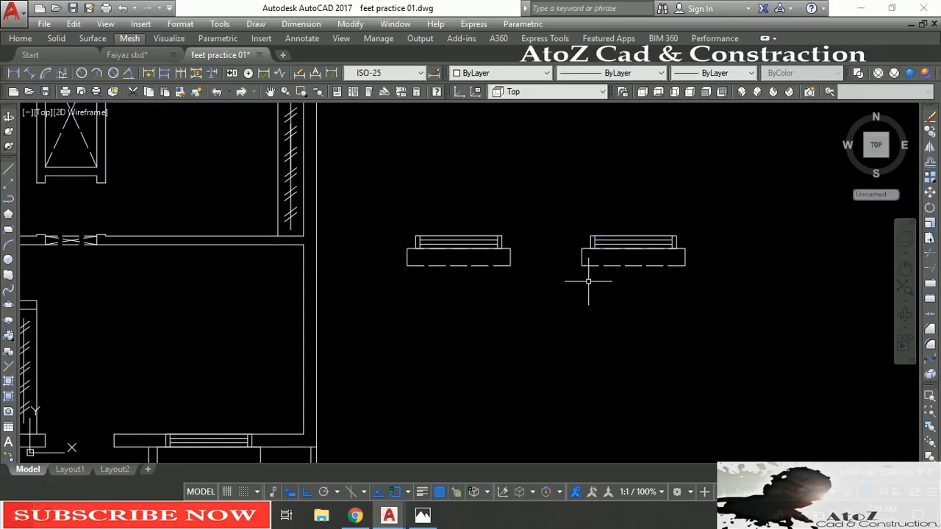
# Stretch the right end of the second spare window symbol and its dashed projection 1' to the left.
pyautogui.press('Return')
pyautogui.click(703, 209)
pyautogui.click(657, 269)
pyautogui.press('Return')
pyautogui.click(699, 298)
pyautogui.write("1'")
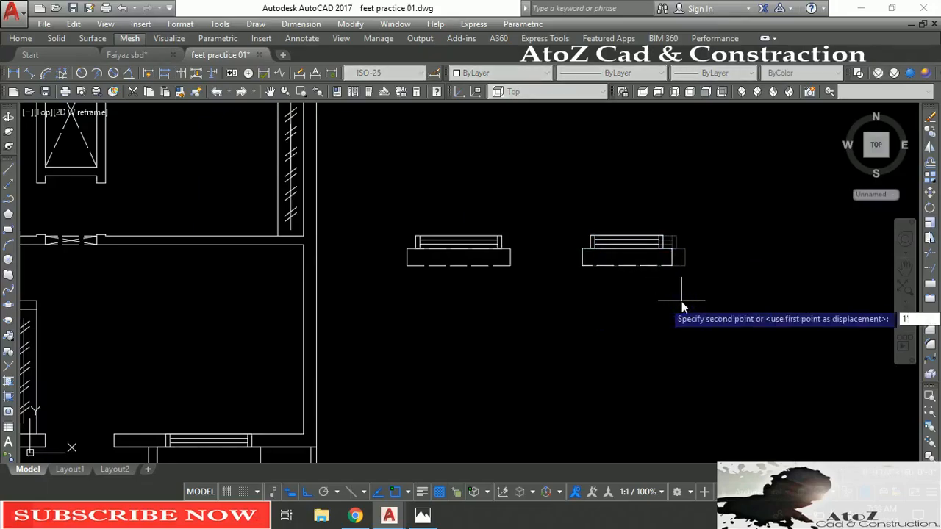
pyautogui.press('Return')
# Rotate the shortened window symbol 90° clockwise so that its dashed projection faces left.
pyautogui.click(690, 221)
pyautogui.click(570, 290)
pyautogui.write('s')
pyautogui.press('Return')
pyautogui.click(625, 244)
pyautogui.click(612, 336)
pyautogui.write('`')
pyautogui.press('Escape')
# Move the rotated window by the midpoint of its right edge into the kitchen's left outer wall, with its projection outside.
pyautogui.click(651, 168)
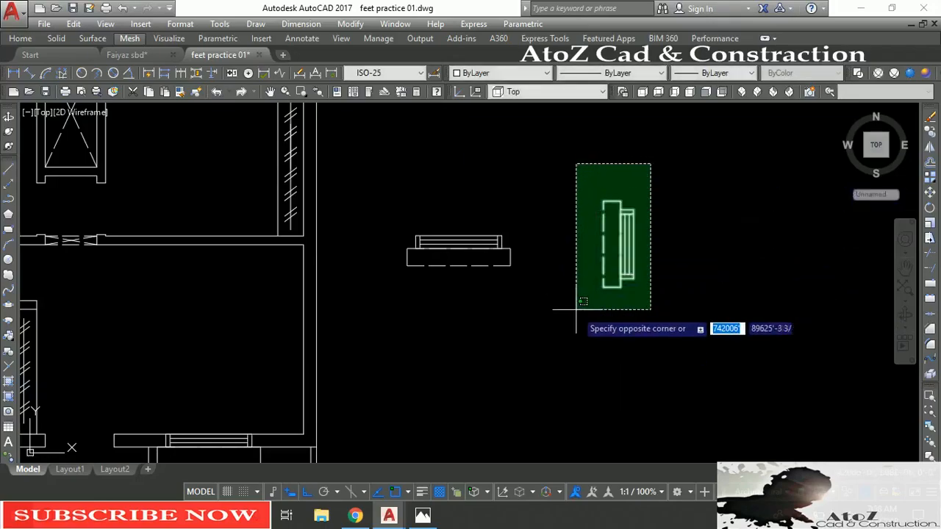
pyautogui.click(553, 323)
pyautogui.write('m')
pyautogui.press('Return')
pyautogui.click(633, 243)
pyautogui.scroll(-3, 566, 272)
pyautogui.scroll(5, 467, 278)
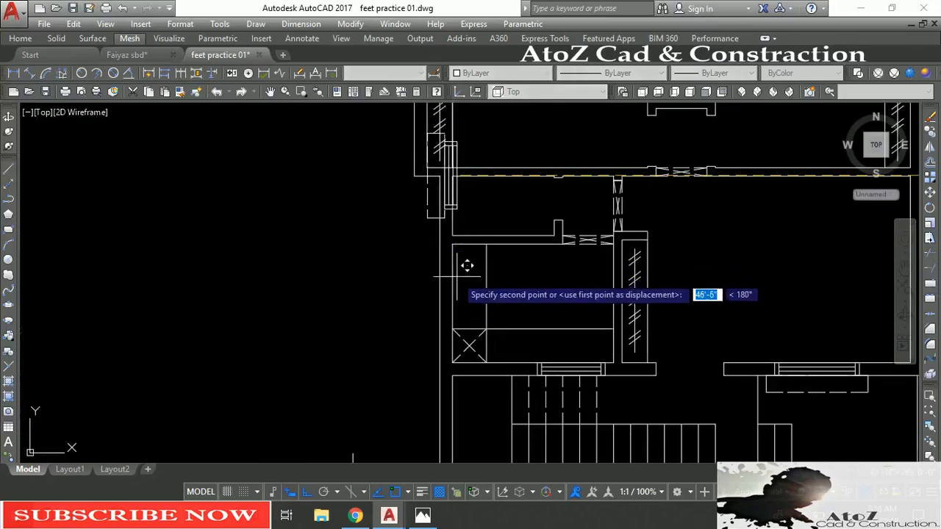
pyautogui.click(451, 287)
# Draw a 9" by 24" upright rectangle outside the left wall of the small room above the kitchen.
pyautogui.scroll(-3, 505, 295)
pyautogui.scroll(4, 470, 265)
pyautogui.scroll(2, 432, 243)
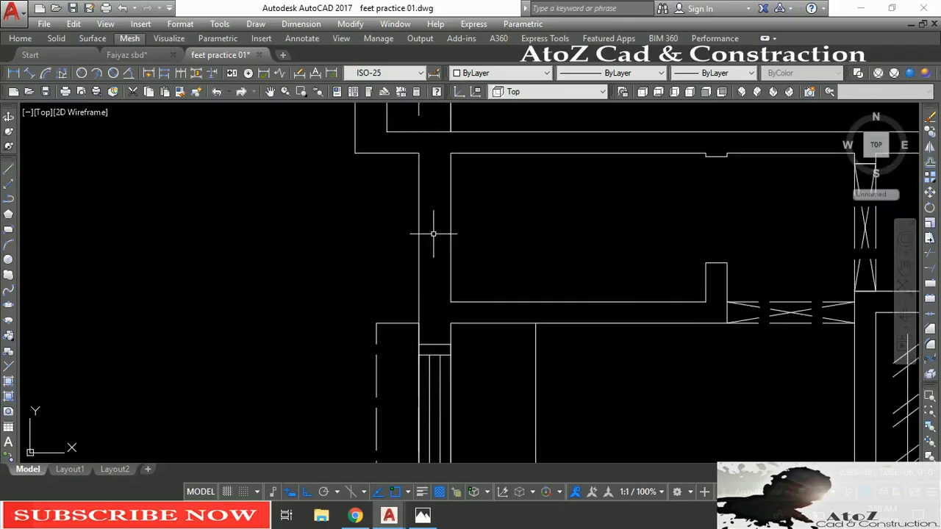
pyautogui.write('rec')
pyautogui.press('Return')
pyautogui.click(291, 222)
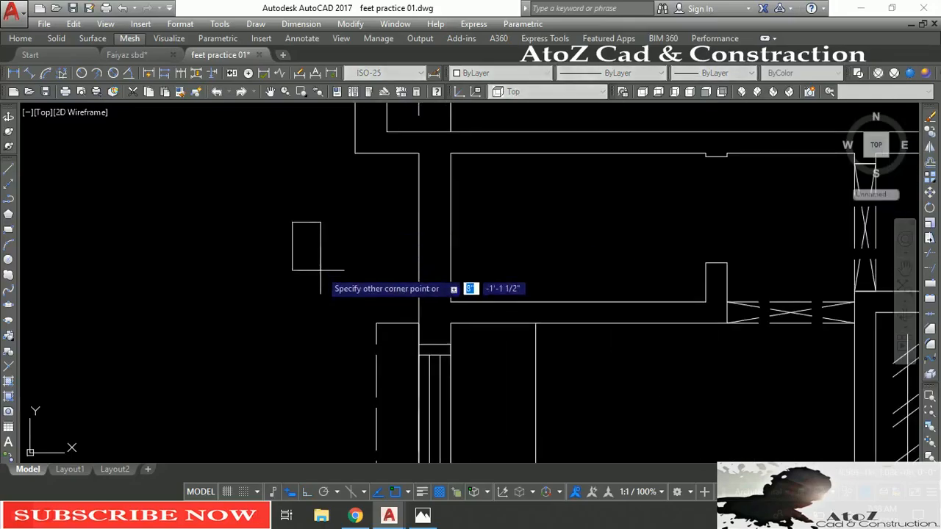
pyautogui.write('@')
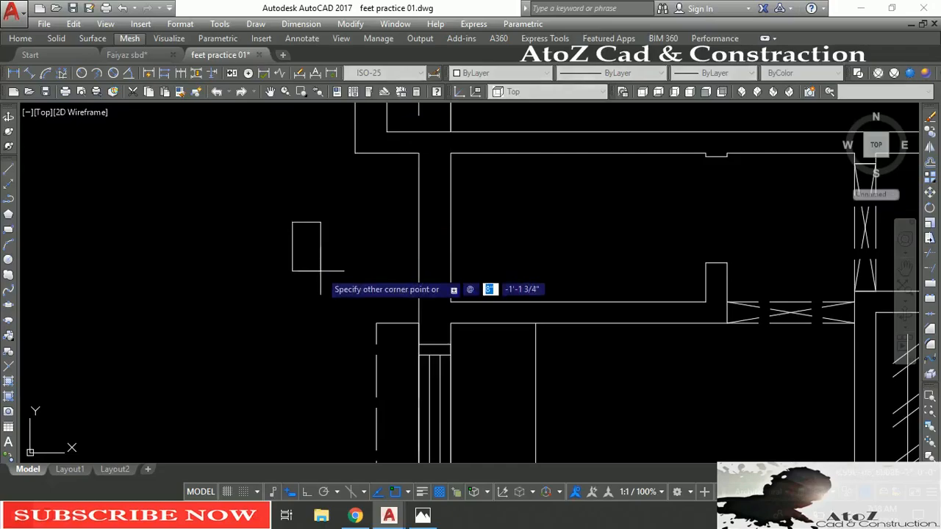
pyautogui.write('9')
pyautogui.press('Tab')
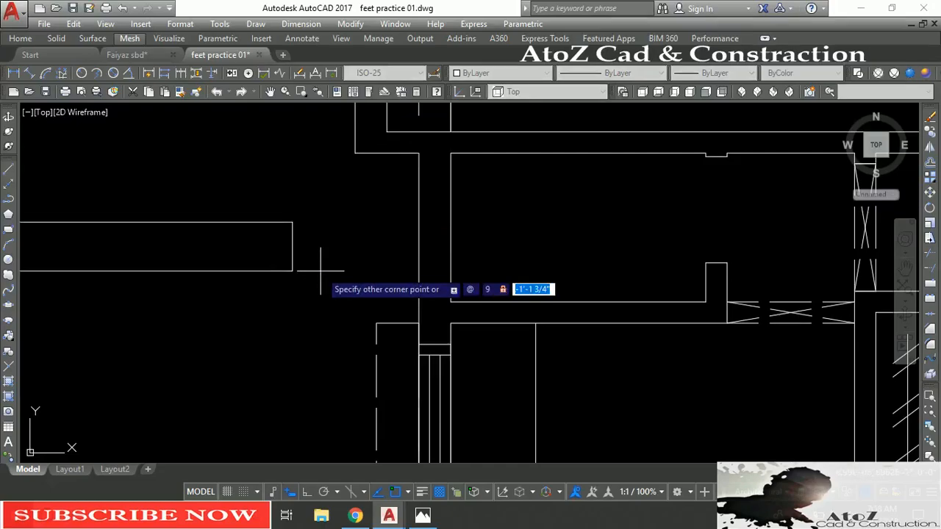
pyautogui.write('24')
pyautogui.press('Return')
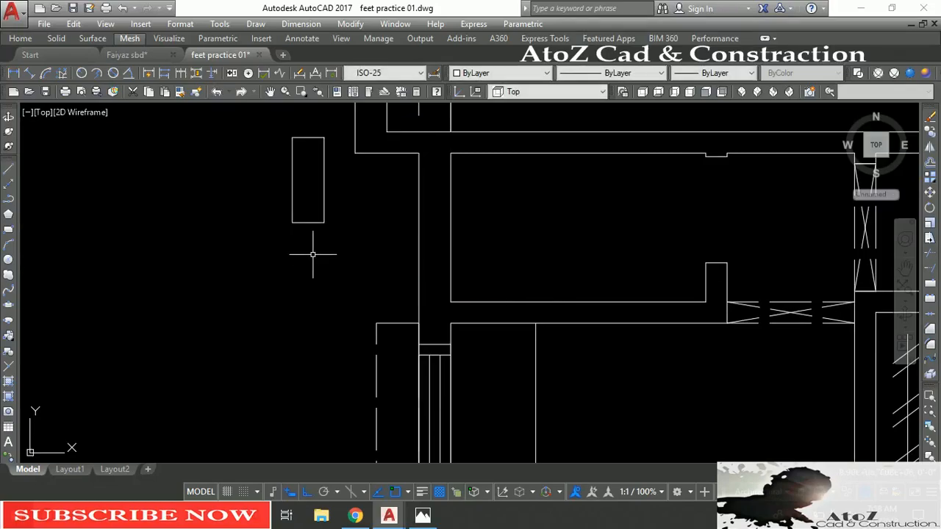
# Draw a vertical centre line through the new rectangle.
pyautogui.write('l')
pyautogui.press('Return')
pyautogui.click(322, 222)
pyautogui.press('Escape')
# Offset the rectangle's centre line to both sides and delete the original centre line.
pyautogui.write('o')
pyautogui.press('Return')
pyautogui.write('1')
pyautogui.press('Return')
pyautogui.click(307, 141)
pyautogui.click(221, 187)
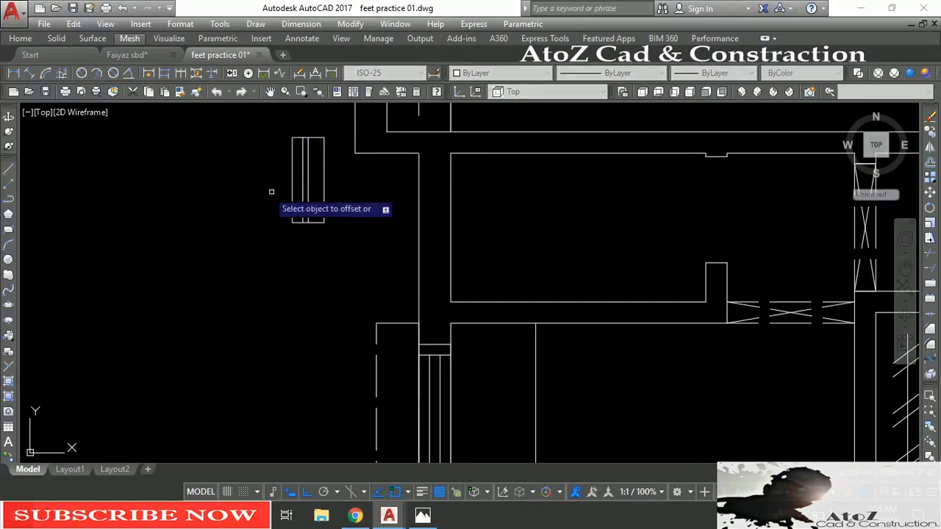
pyautogui.click(310, 200)
pyautogui.click(389, 209)
pyautogui.press('Escape')
pyautogui.click(309, 201)
pyautogui.press('Delete')
# Change the linetype of the rectangle and its two inner lines to the dashed ACAD_ISO02W100.
pyautogui.click(345, 197)
pyautogui.click(247, 243)
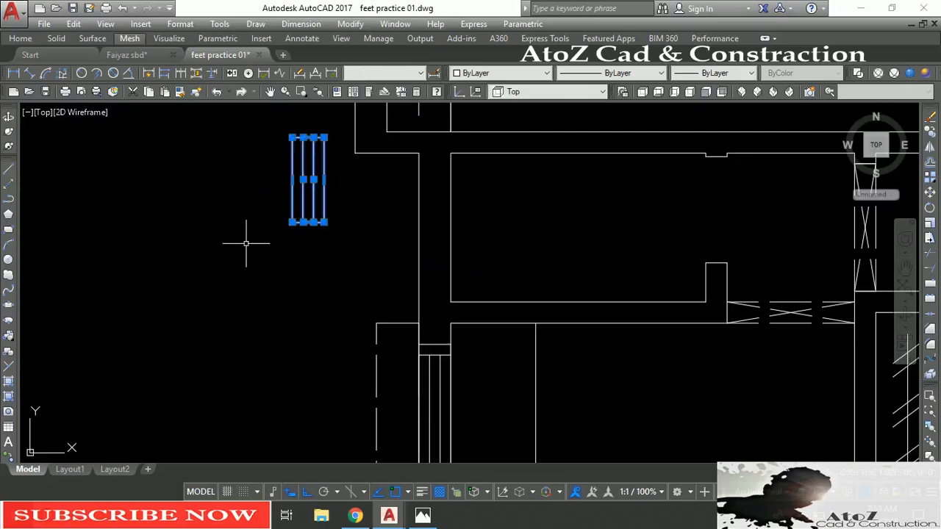
pyautogui.click(620, 74)
pyautogui.click(612, 108)
pyautogui.press('Escape')
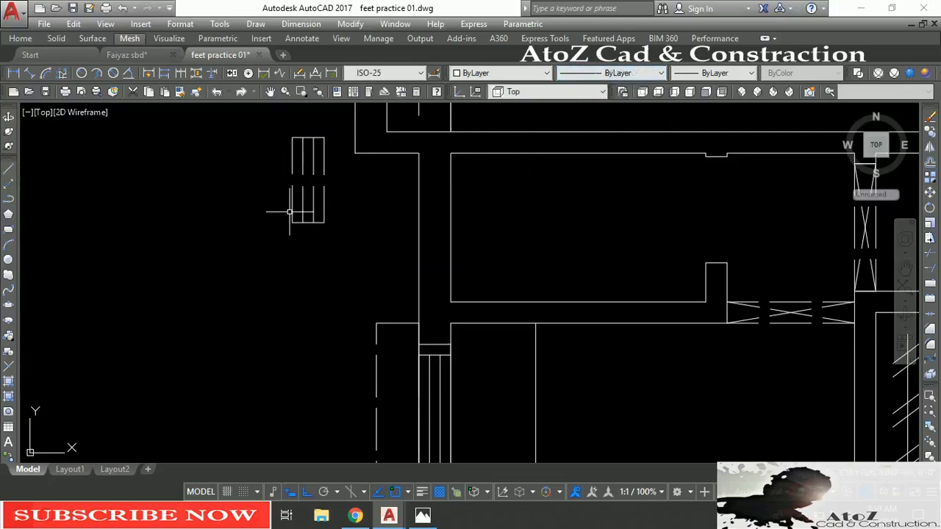
pyautogui.click(347, 193)
pyautogui.click(248, 242)
pyautogui.write('L')
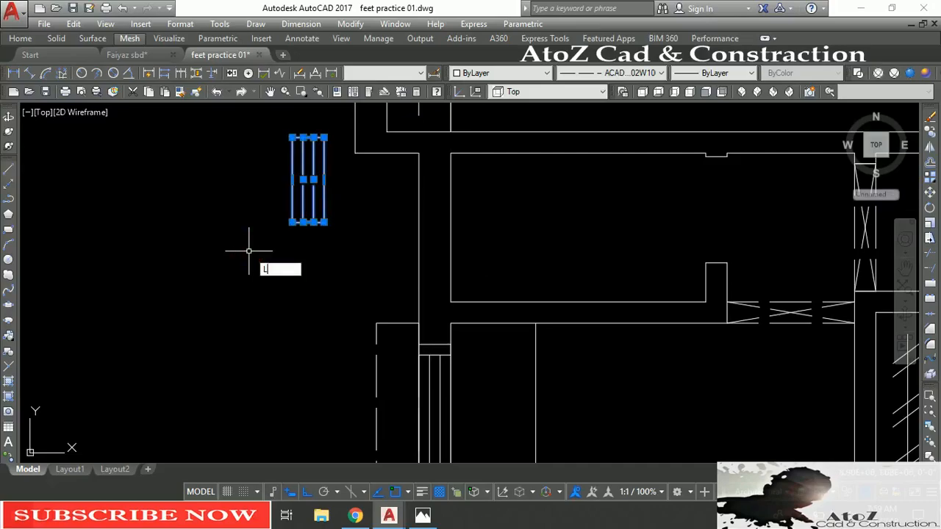
pyautogui.press('Return')
pyautogui.click(323, 178)
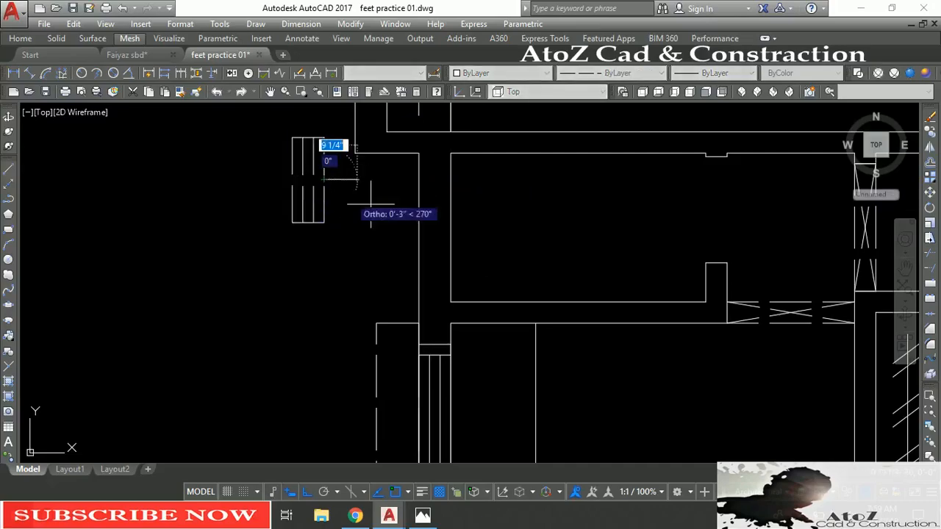
pyautogui.click(450, 226)
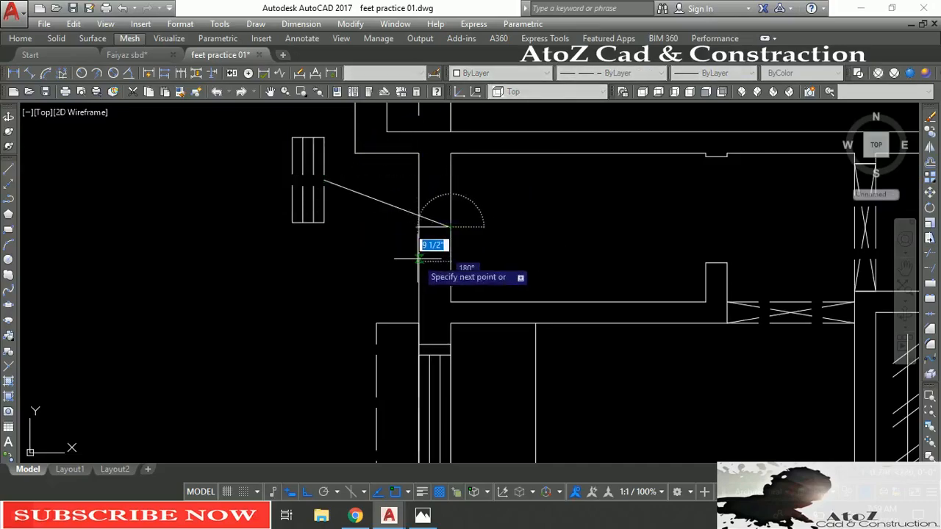
pyautogui.press('Escape')
pyautogui.click(392, 208)
pyautogui.click(387, 203)
pyautogui.press('Delete')
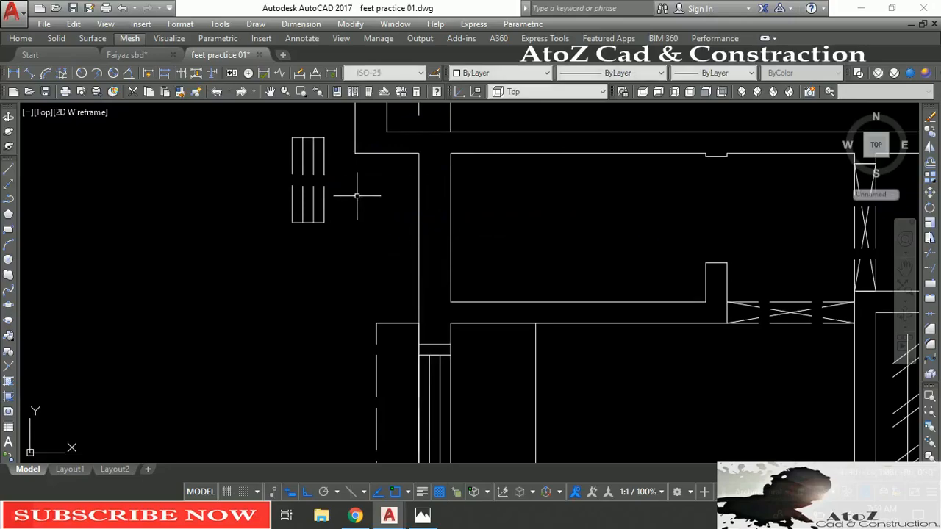
# Move the dashed opening symbol by its right edge's midpoint into the left wall of the small room above the kitchen.
pyautogui.click(357, 196)
pyautogui.click(225, 271)
pyautogui.write('m')
pyautogui.press('Return')
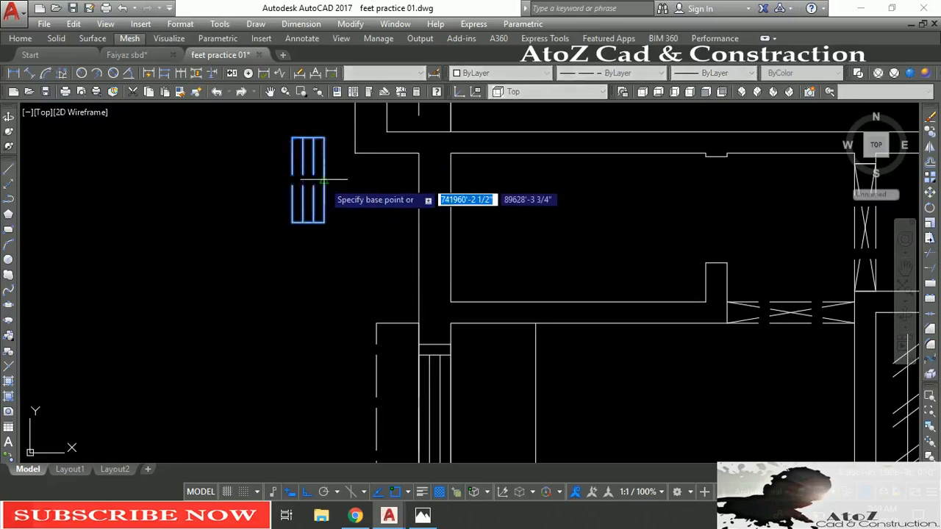
pyautogui.click(324, 179)
pyautogui.click(451, 226)
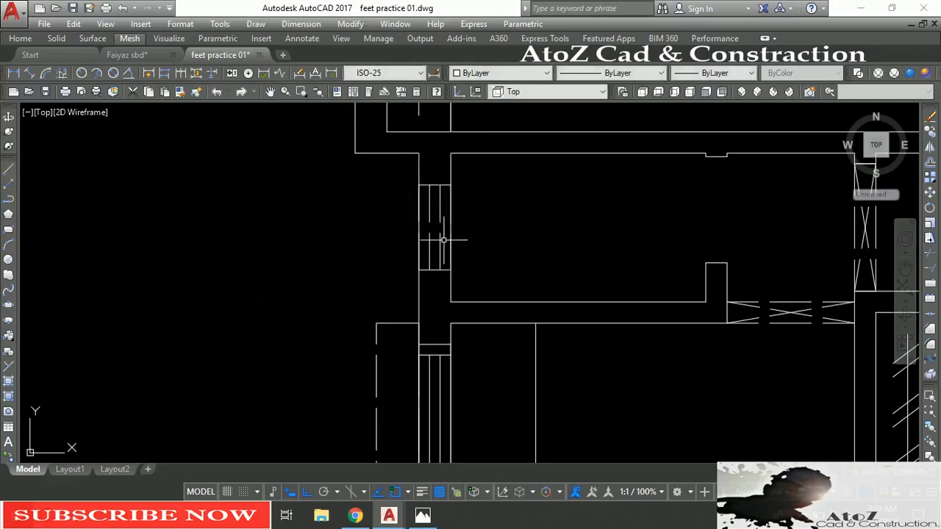
# Draw a 6" by 5' upright rectangle in the 11'-6" room and move it straight down, clear of the walls.
pyautogui.scroll(-4, 408, 286)
pyautogui.moveTo(587, 260); pyautogui.dragTo(443, 349, button='middle')
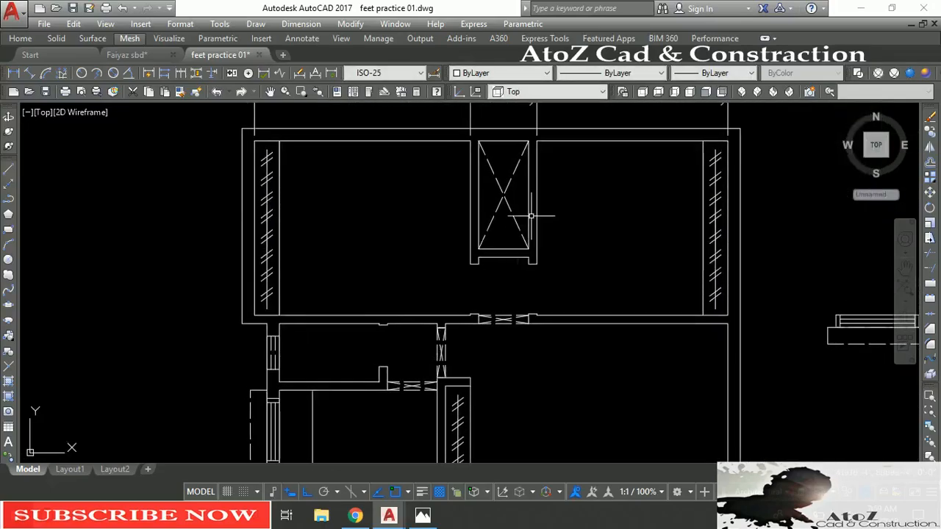
pyautogui.moveTo(532, 237); pyautogui.dragTo(480, 267, button='middle')
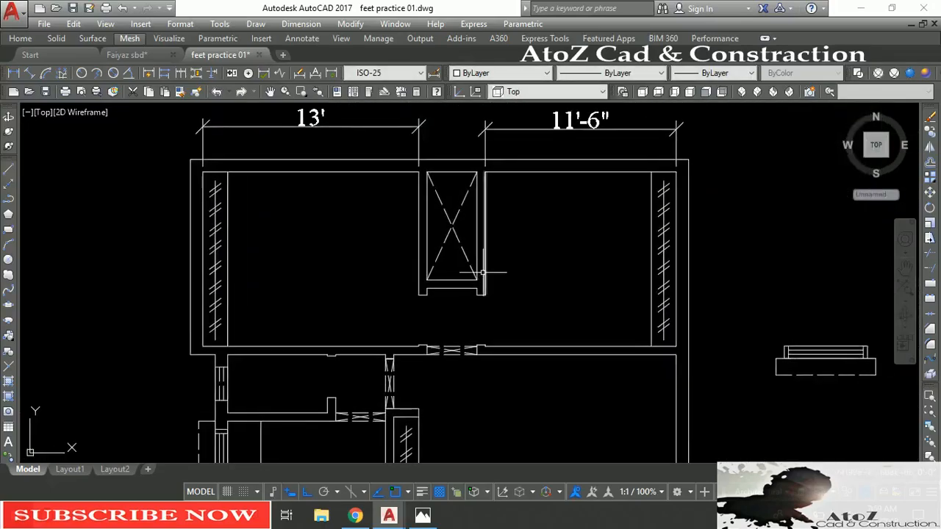
pyautogui.write('rec')
pyautogui.press('Return')
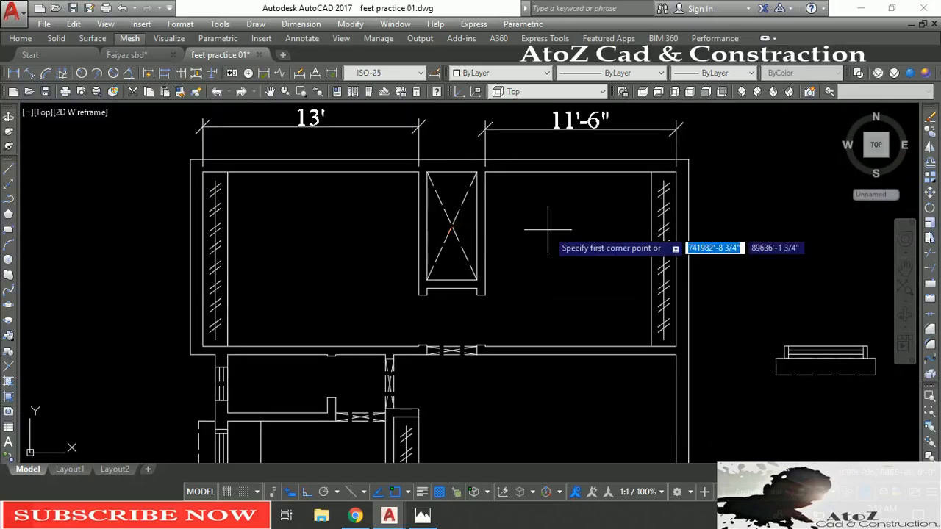
pyautogui.click(542, 212)
pyautogui.write('@6')
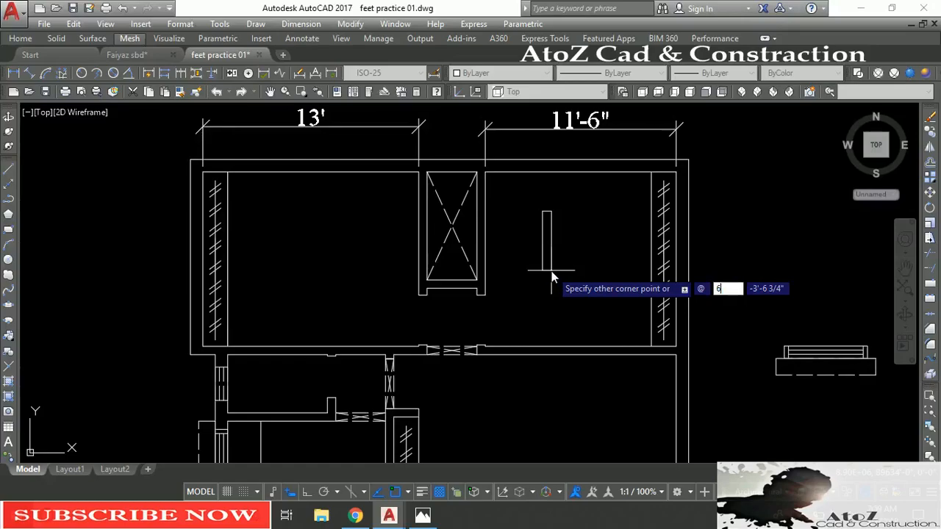
pyautogui.press('Tab')
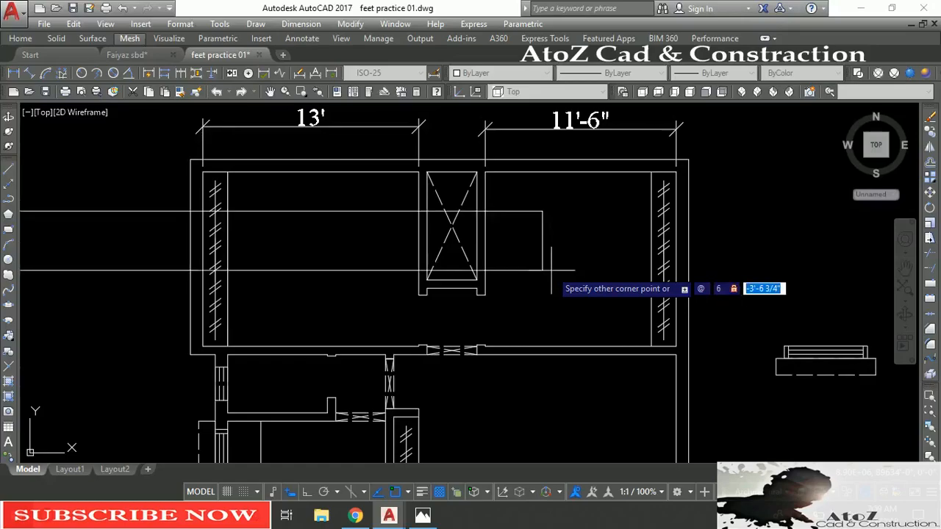
pyautogui.write("5'")
pyautogui.press('Return')
pyautogui.click(539, 224)
pyautogui.press('Escape')
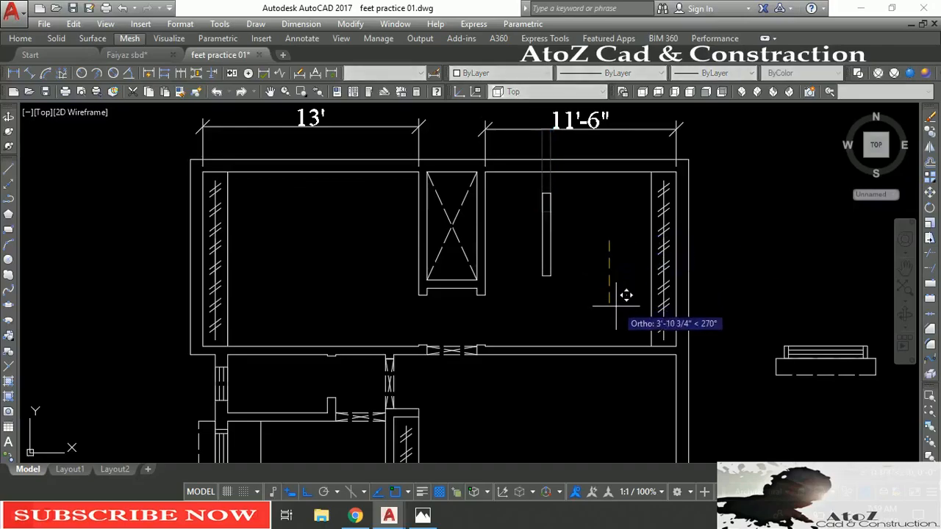
# Draw a vertical centre line between the midpoints of the new rectangle's short ends.
pyautogui.scroll(5, 555, 194)
pyautogui.write('l')
pyautogui.press('Return')
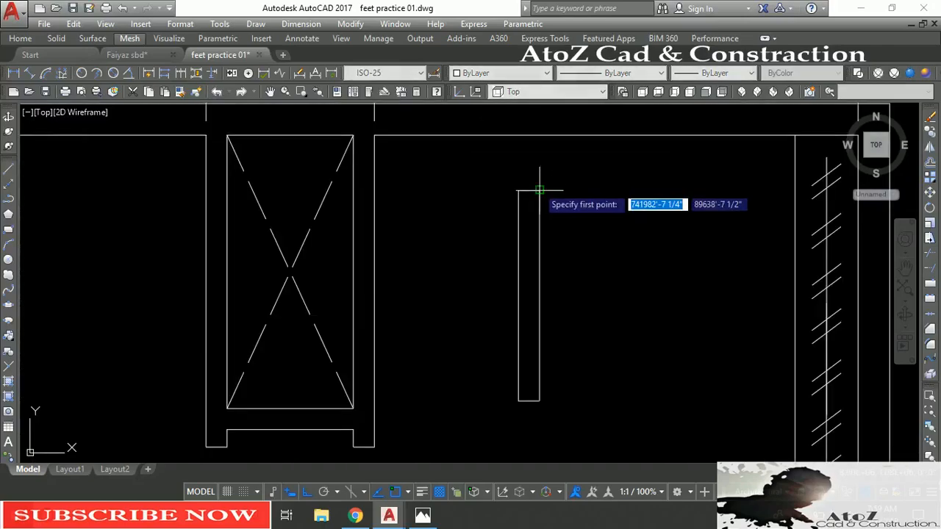
pyautogui.click(534, 189)
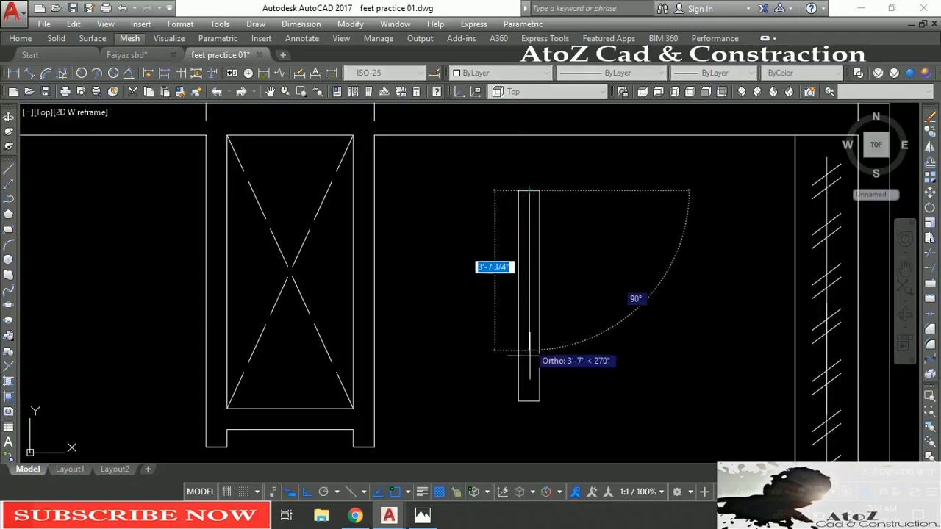
pyautogui.click(530, 401)
pyautogui.press('Escape')
# Offset the centre line to both sides to divide the rectangle into equal thirds, and delete the original centre line.
pyautogui.write('o')
pyautogui.press('Return')
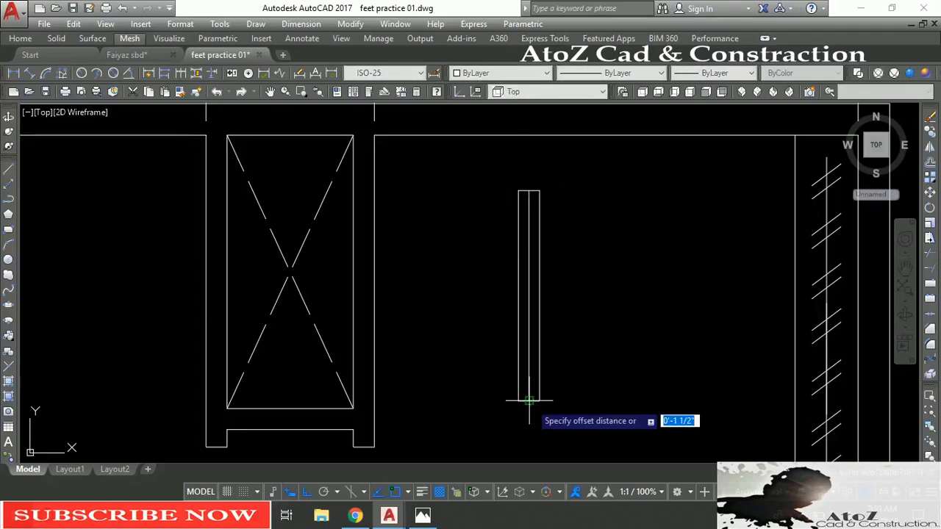
pyautogui.write('.5')
pyautogui.press('Return')
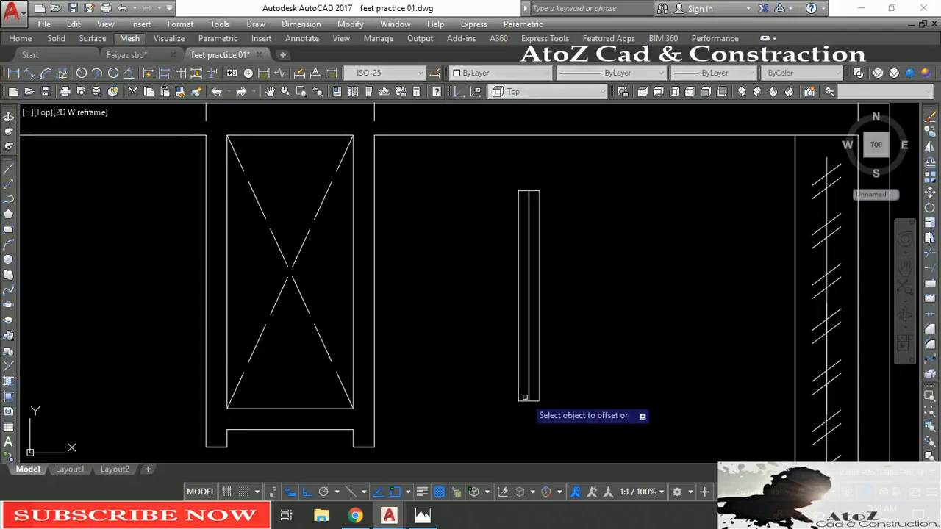
pyautogui.click(529, 393)
pyautogui.click(511, 405)
pyautogui.click(530, 394)
pyautogui.click(555, 397)
pyautogui.press('Escape')
pyautogui.click(528, 394)
pyautogui.press('Delete')
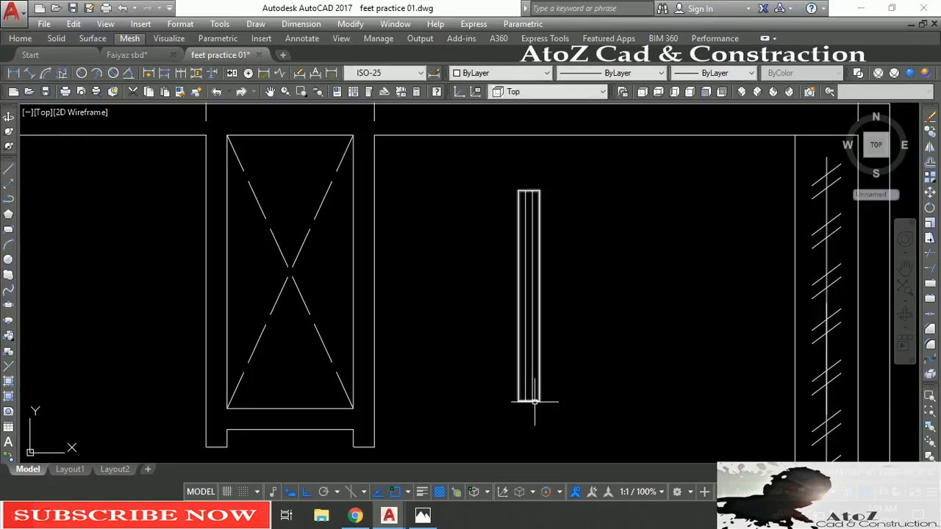
pyautogui.click(535, 401)
pyautogui.click(930, 374)
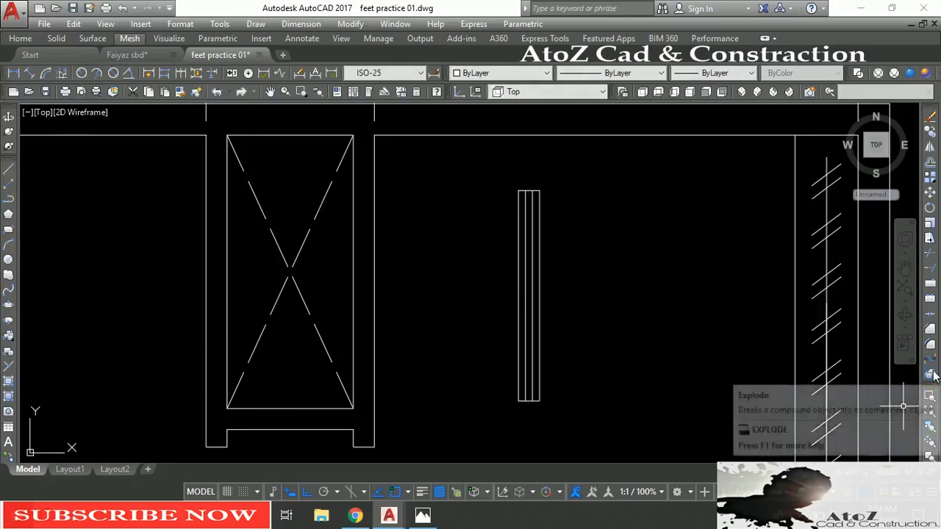
pyautogui.write('o')
pyautogui.press('Return')
pyautogui.press('Return')
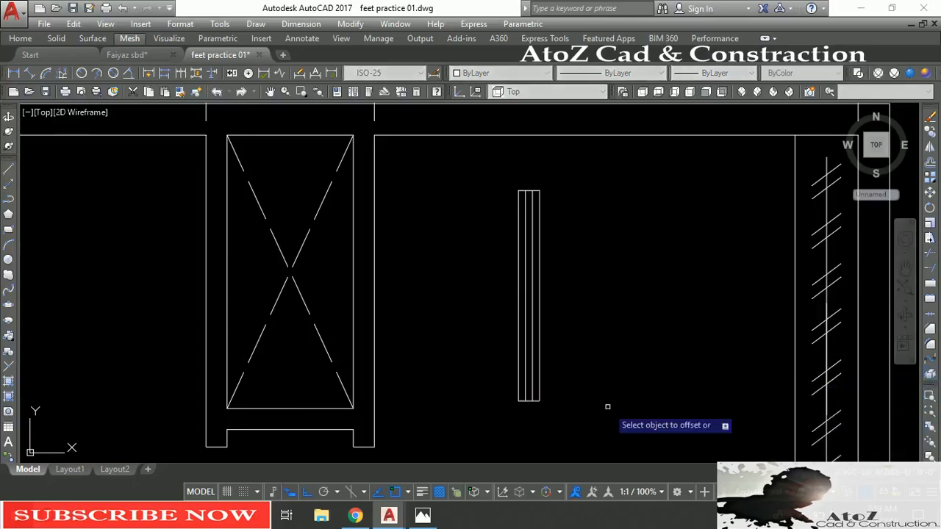
pyautogui.scroll(2, 548, 405)
pyautogui.click(528, 397)
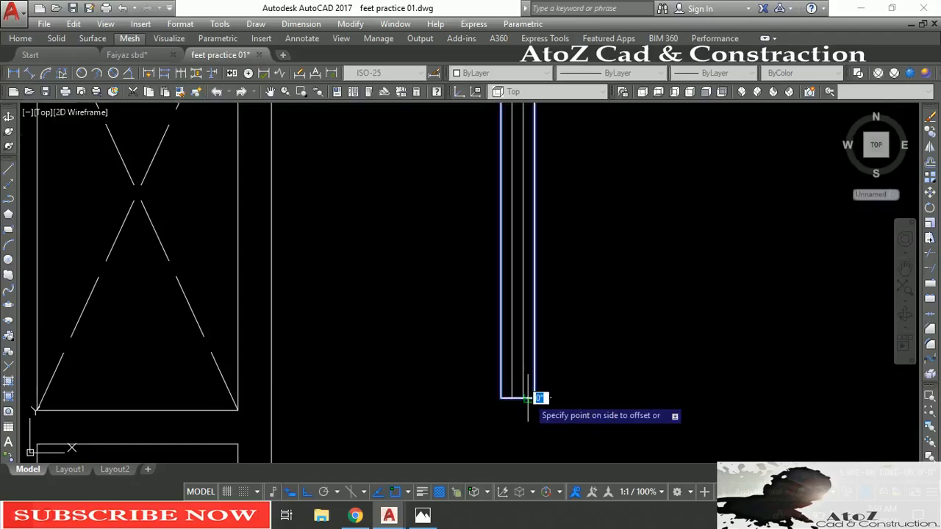
pyautogui.click(525, 406)
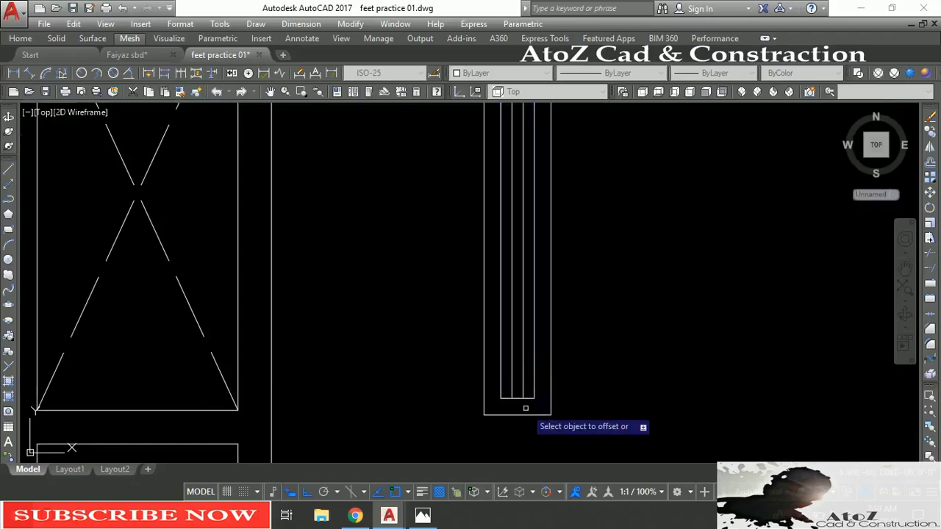
pyautogui.hotkey('ctrl', 'z')
pyautogui.press('Escape')
# Explode the rectangle and offset its lower and upper short edges 3" inward.
pyautogui.click(527, 398)
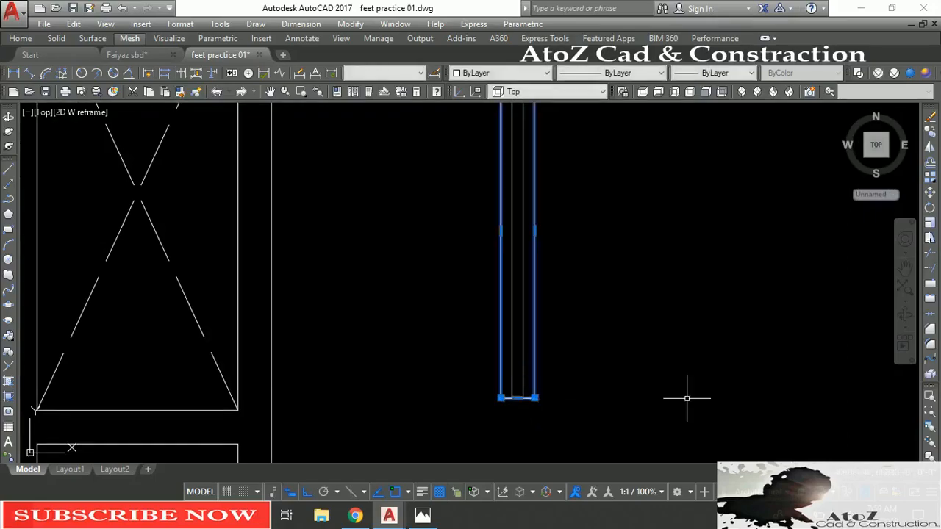
pyautogui.click(930, 374)
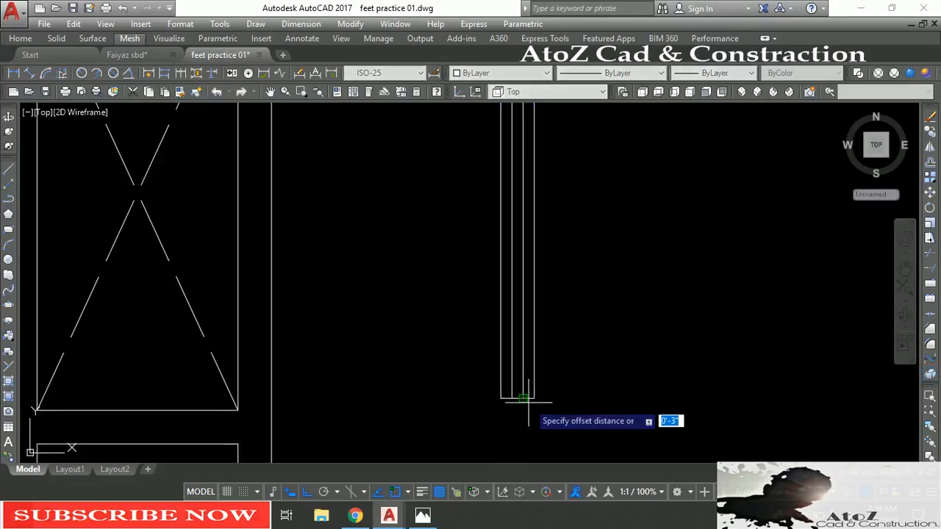
pyautogui.press('Return')
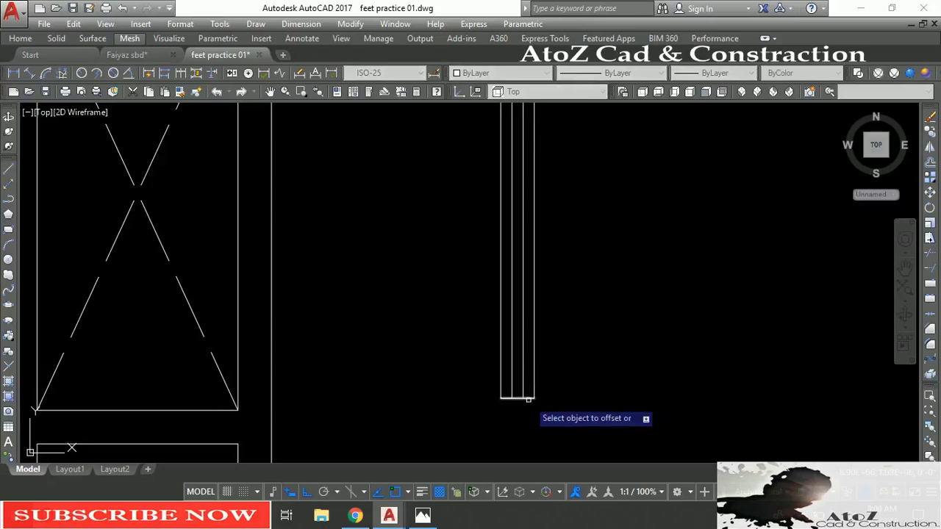
pyautogui.click(527, 397)
pyautogui.click(527, 389)
pyautogui.scroll(-4, 527, 389)
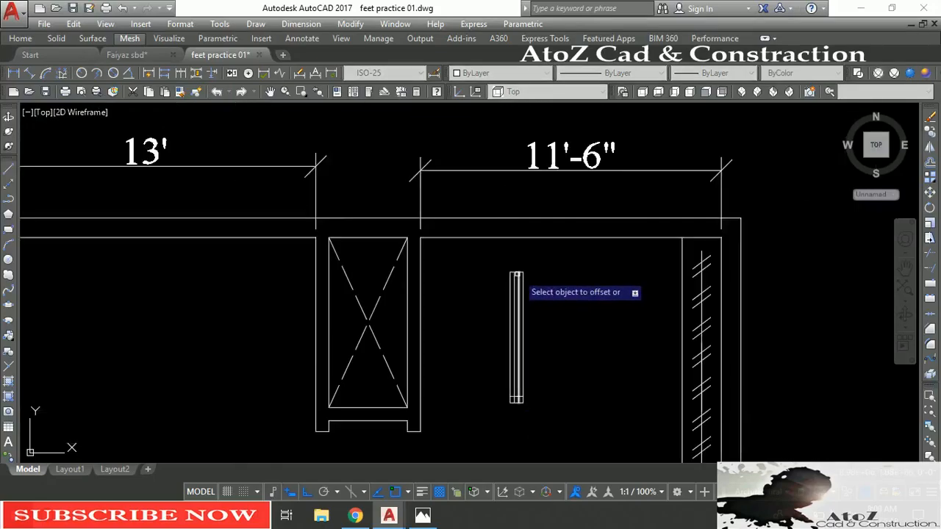
pyautogui.scroll(5, 517, 274)
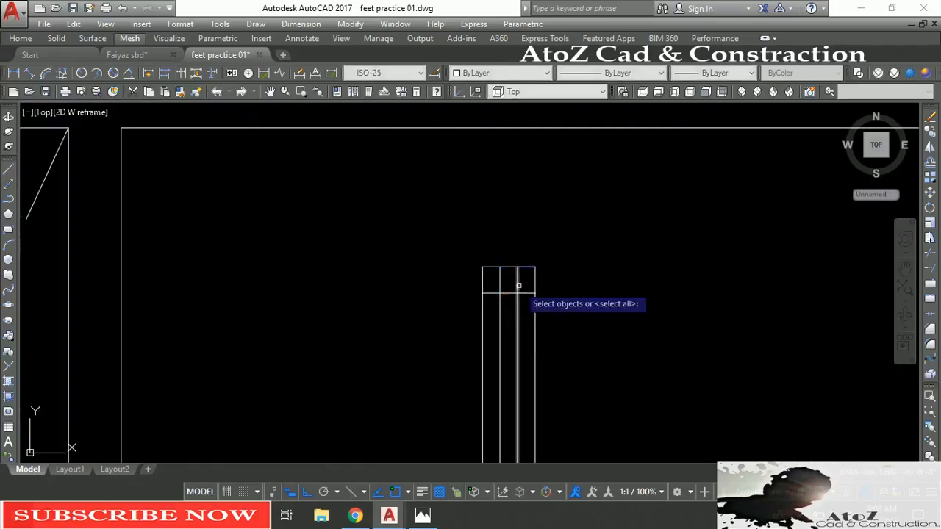
# Trim the two inner vertical lines out of the 3" end boxes of the window symbol.
pyautogui.click(521, 276)
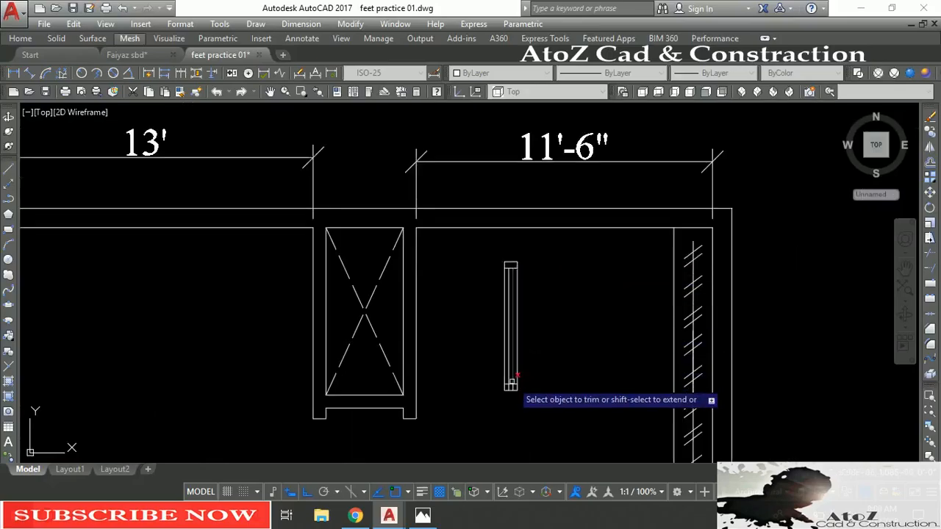
pyautogui.scroll(6, 510, 386)
pyautogui.click(514, 390)
pyautogui.click(489, 395)
pyautogui.scroll(-4, 478, 392)
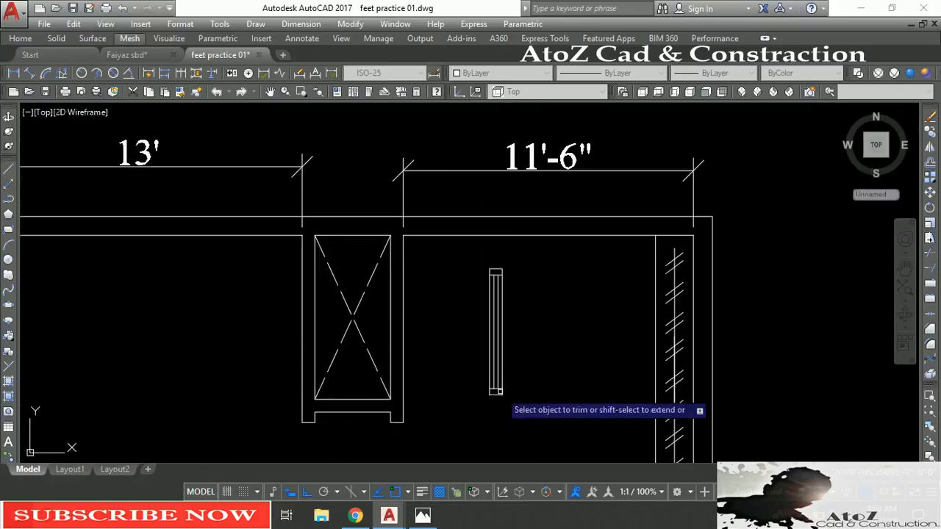
# Copy the finished window symbol into the right-hand wall of the crossed shaft between the two upper rooms.
pyautogui.click(481, 252)
pyautogui.click(526, 450)
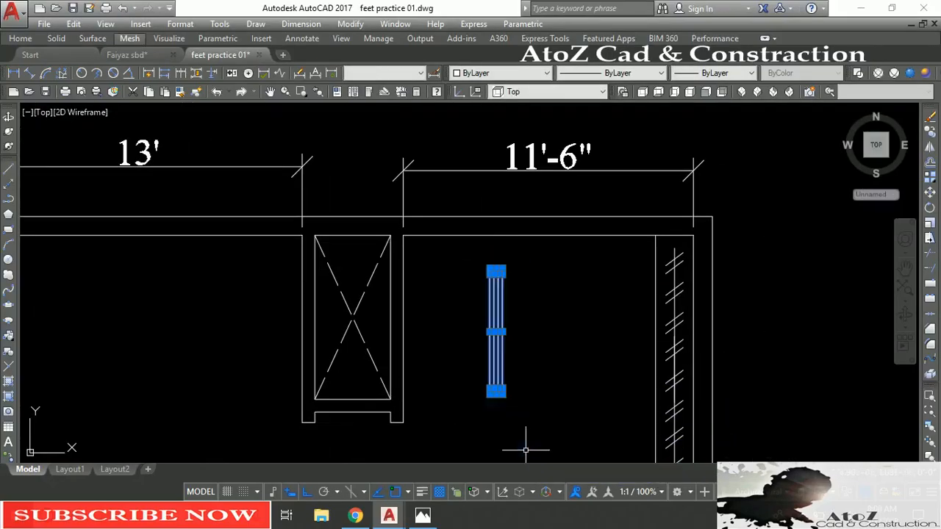
pyautogui.write('co')
pyautogui.press('Return')
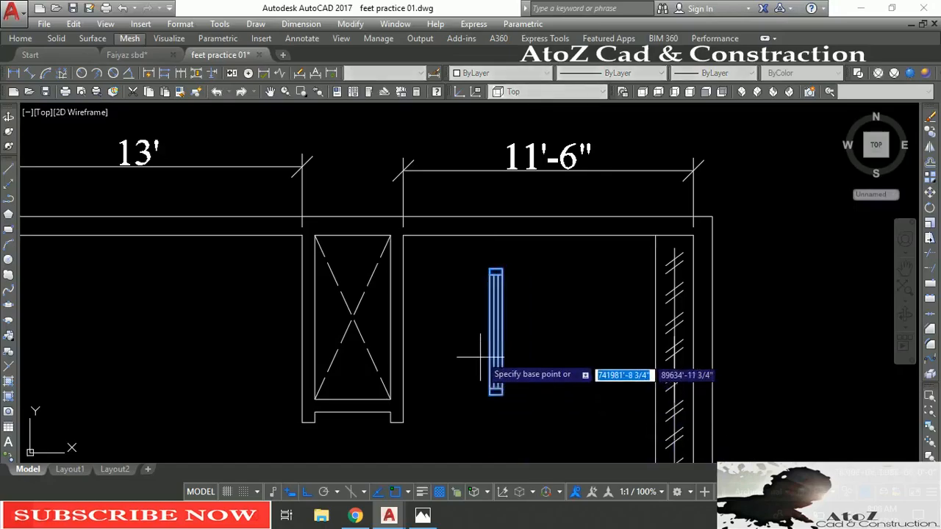
pyautogui.click(490, 328)
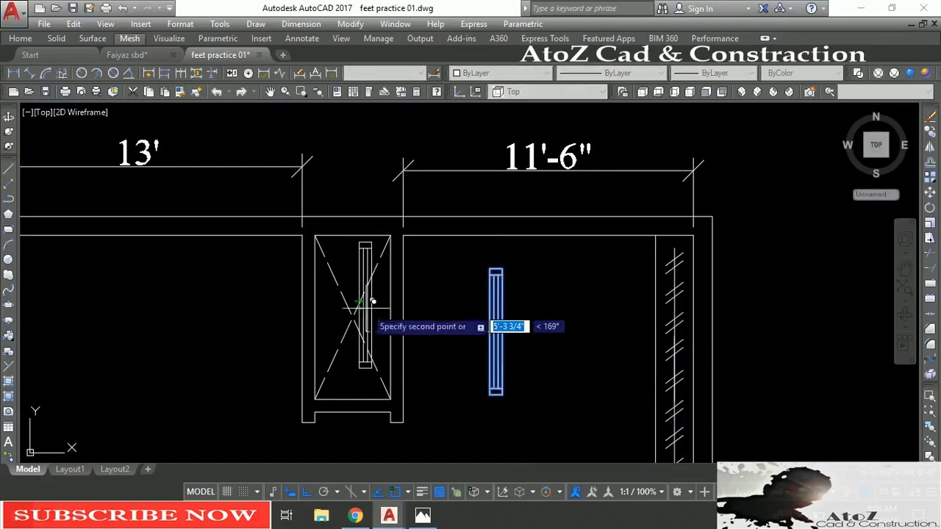
pyautogui.click(396, 314)
pyautogui.press('Return')
# Move the original window symbol by its right edge's midpoint into the left-hand wall of the crossed shaft.
pyautogui.click(479, 253)
pyautogui.click(518, 403)
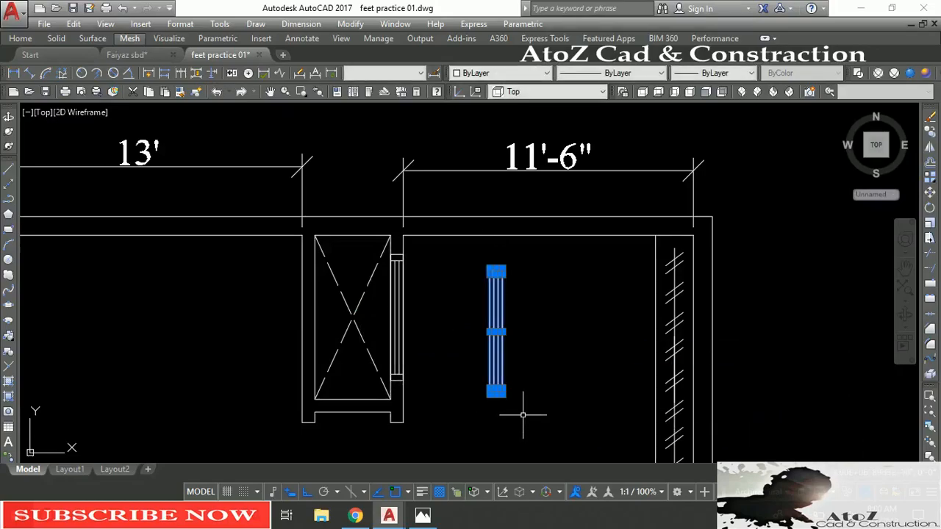
pyautogui.write('m')
pyautogui.press('Return')
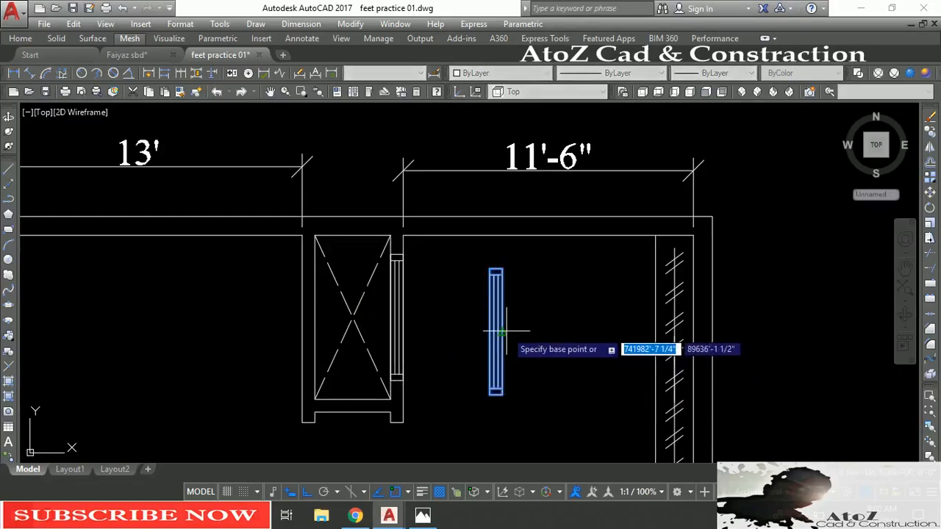
pyautogui.click(503, 333)
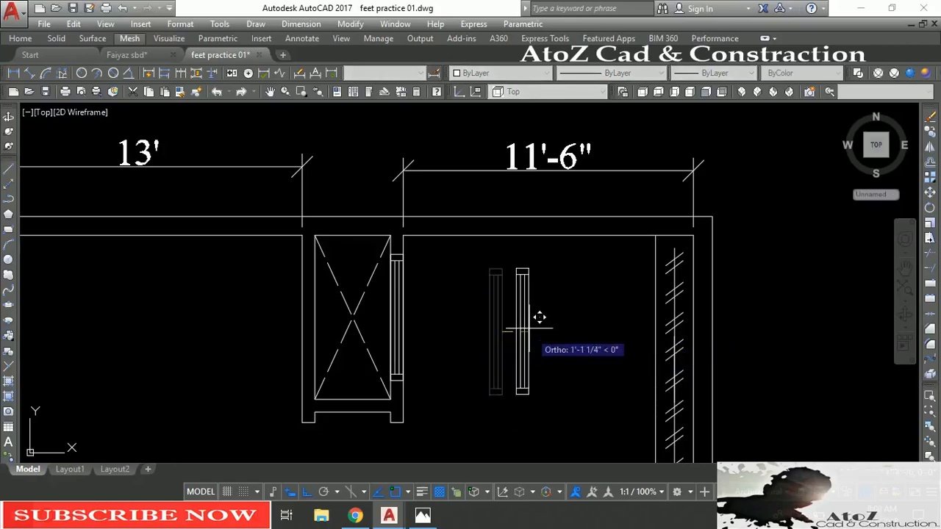
pyautogui.click(315, 319)
pyautogui.scroll(-4, 504, 304)
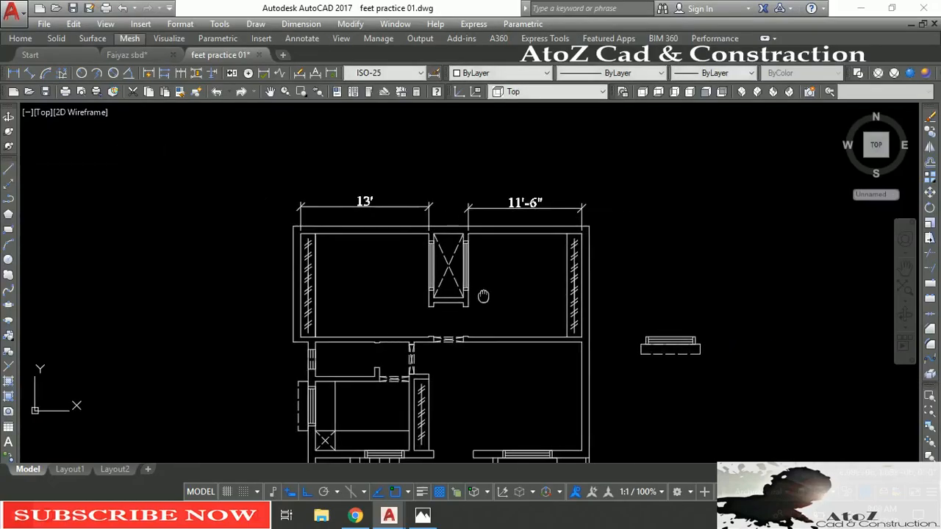
# Delete the leftover window symbol with its dashed outline from the empty area right of the plan.
pyautogui.scroll(-3, 478, 278)
pyautogui.click(593, 328)
pyautogui.click(567, 301)
pyautogui.press('Delete')
# Draw a 4" by 4" square in the upper left room, near the opening below the crossed shaft.
pyautogui.moveTo(556, 396); pyautogui.dragTo(586, 370, button='middle')
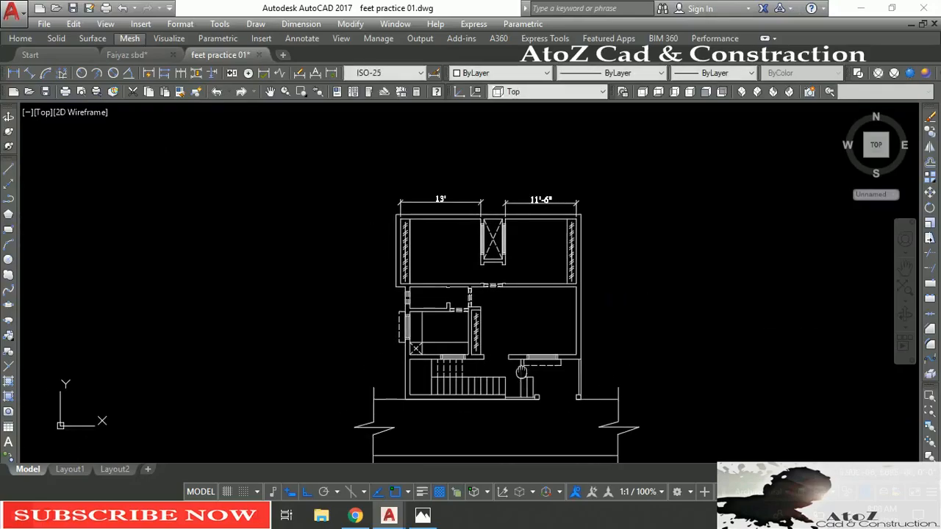
pyautogui.scroll(2, 466, 373)
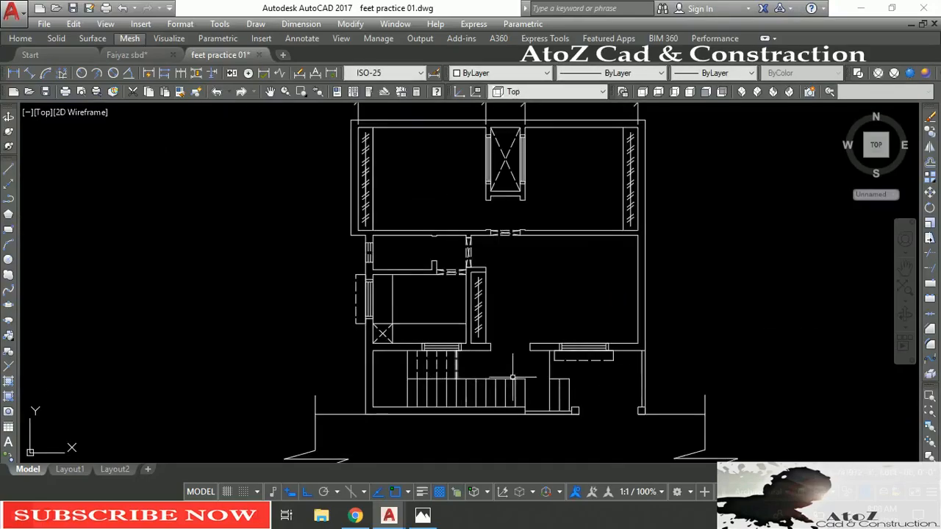
pyautogui.scroll(5, 487, 249)
pyautogui.moveTo(492, 201); pyautogui.dragTo(486, 273, button='middle')
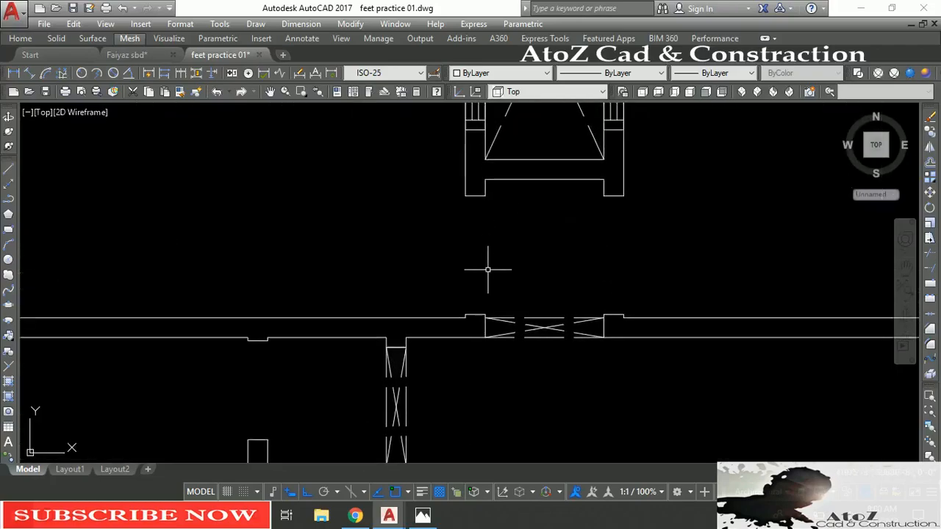
pyautogui.write('rec')
pyautogui.press('Return')
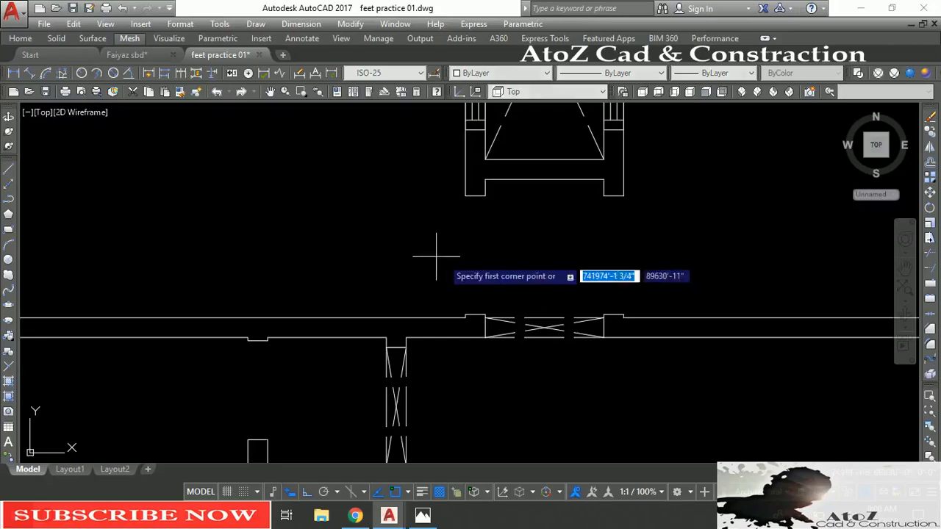
pyautogui.click(391, 243)
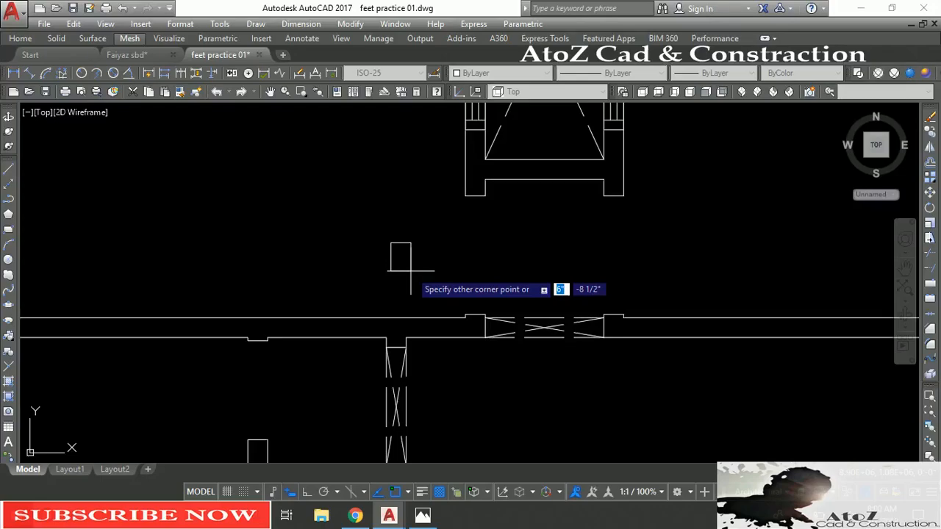
pyautogui.write('@4,4')
pyautogui.press('Return')
pyautogui.scroll(4, 411, 272)
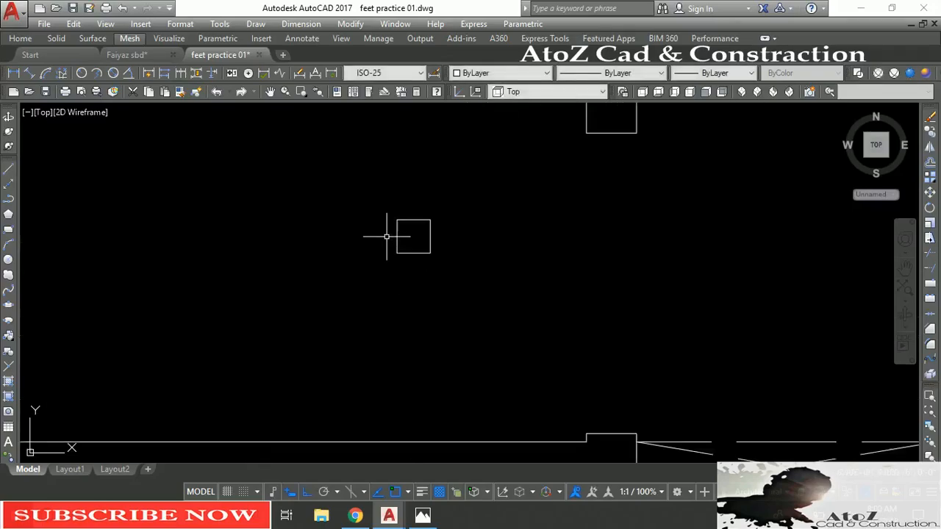
# Draw vertical and horizontal centre lines through the small square, extending the horizontal one to its left side.
pyautogui.write('l')
pyautogui.press('Return')
pyautogui.click(413, 252)
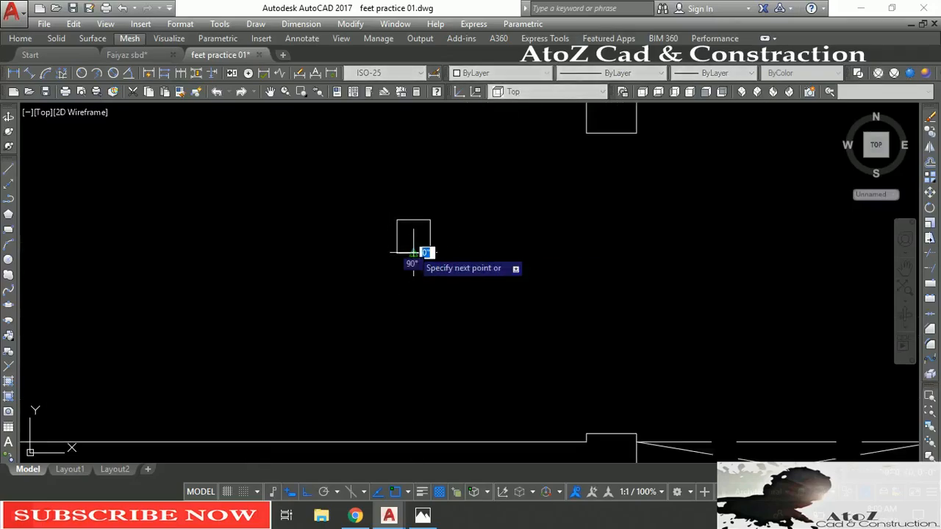
pyautogui.click(414, 219)
pyautogui.press('Return')
pyautogui.press('Return')
pyautogui.click(413, 236)
pyautogui.click(430, 237)
pyautogui.press('Return')
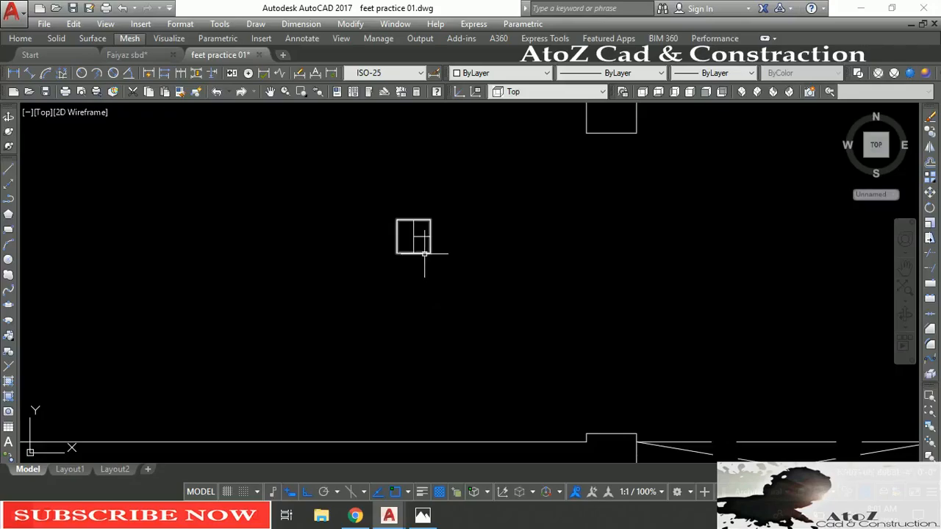
pyautogui.press('Return')
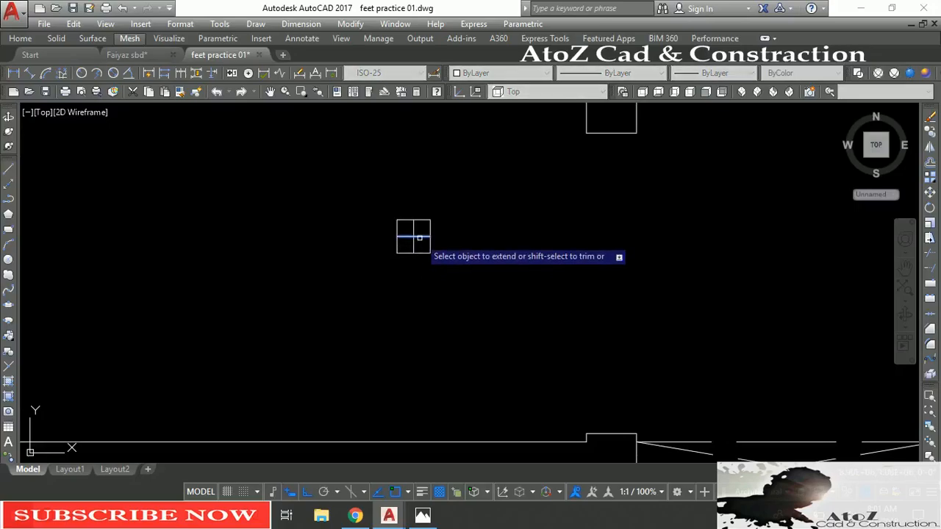
pyautogui.press('Escape')
# Trim the square's lower-left quarter and the extra centre-line parts to leave an L-shaped door frame profile.
pyautogui.write('r')
pyautogui.press('Return')
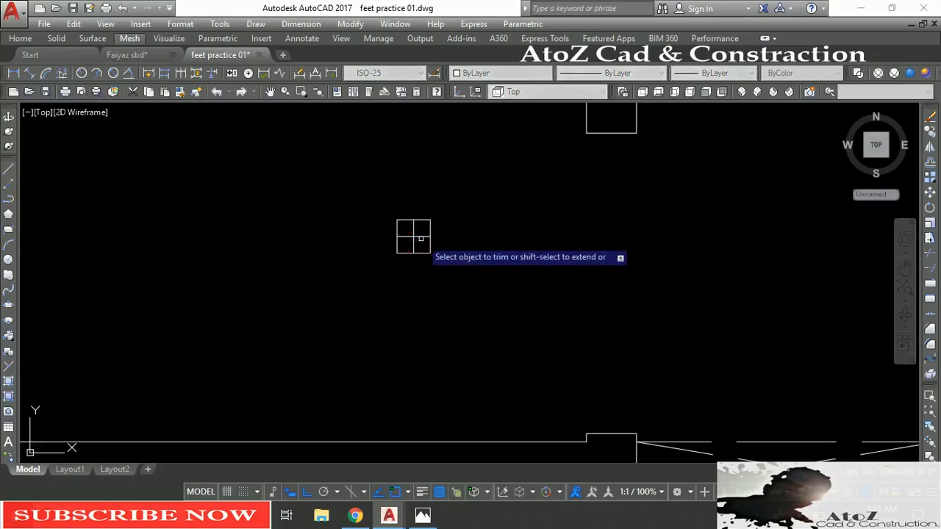
pyautogui.click(414, 231)
pyautogui.click(402, 254)
pyautogui.click(398, 249)
pyautogui.press('Escape')
pyautogui.write('mi')
pyautogui.press('Return')
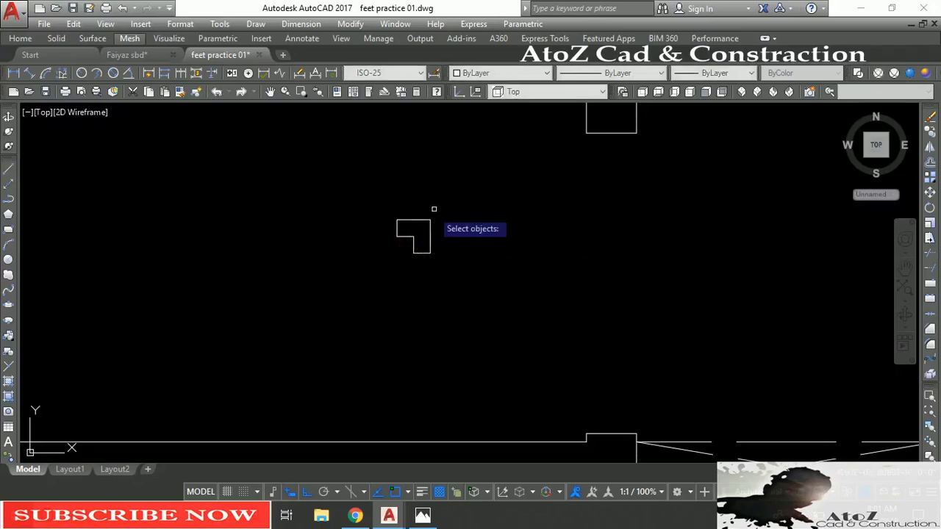
pyautogui.click(462, 187)
pyautogui.click(385, 261)
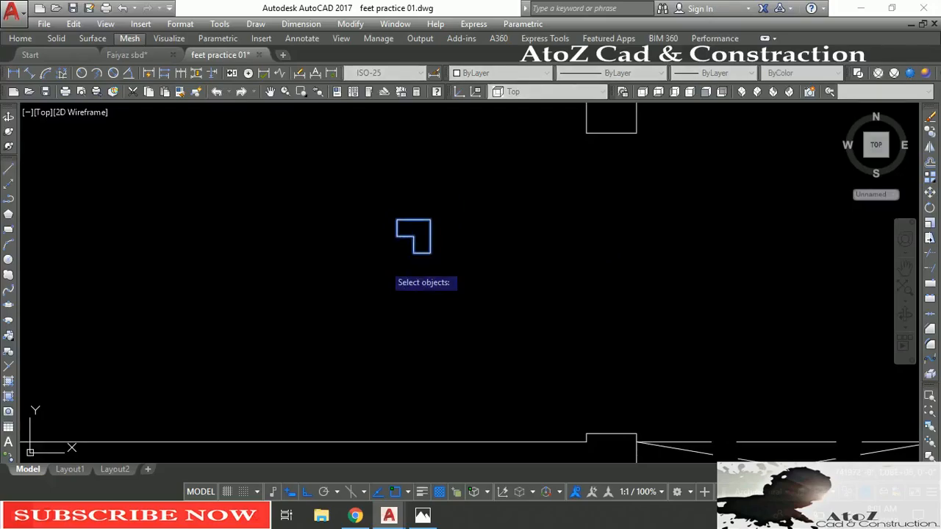
pyautogui.press('Escape')
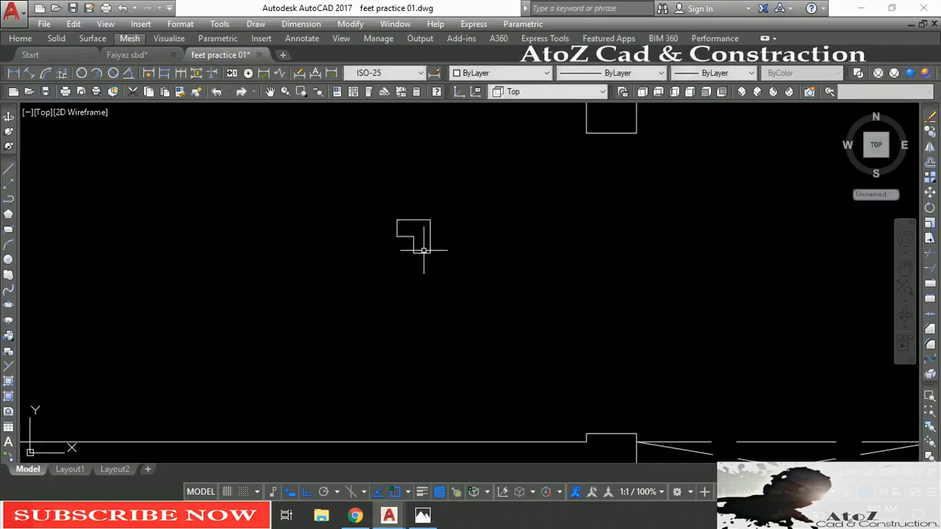
# Copy the frame profile by its top edge's midpoint to the midpoint of the shaft's left wall end.
pyautogui.write('co')
pyautogui.press('Return')
pyautogui.click(410, 219)
pyautogui.press('Return')
pyautogui.click(414, 220)
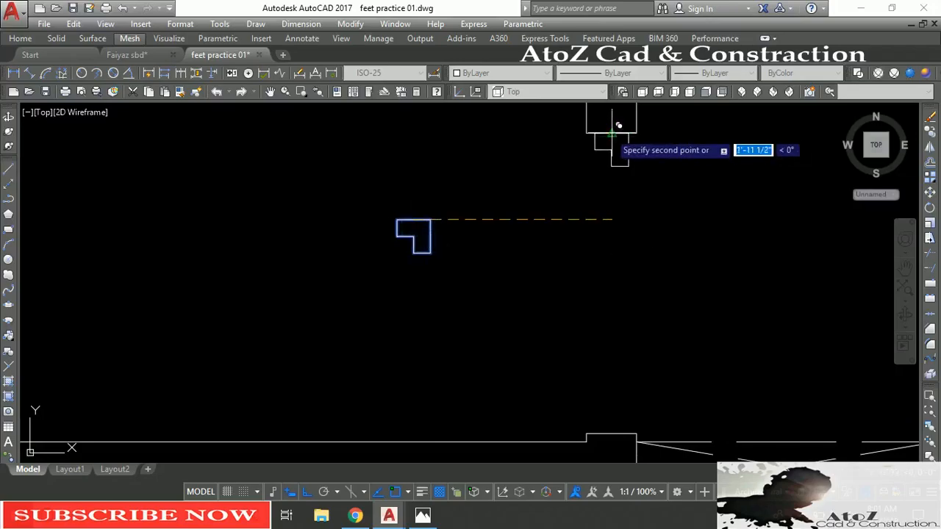
pyautogui.click(612, 133)
pyautogui.press('Escape')
# Draw a vertical helper line from the shaft's left wall end down to the corner of the wall projection below.
pyautogui.write('l')
pyautogui.press('Return')
pyautogui.click(602, 133)
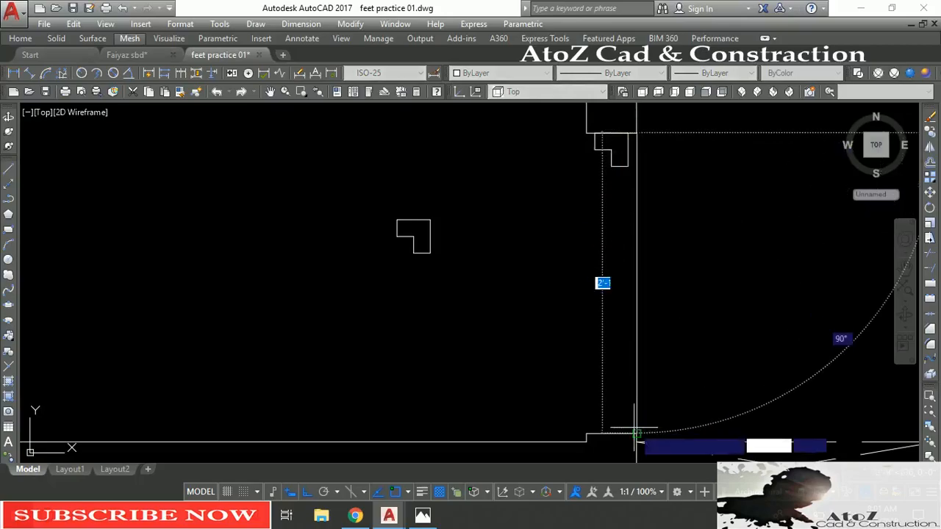
pyautogui.click(637, 434)
pyautogui.press('Escape')
# Mirror the placed frame profile about the helper line's midpoint onto the wall projection below, keeping the original, and delete the helper line.
pyautogui.click(590, 129)
pyautogui.click(632, 170)
pyautogui.write('mi')
pyautogui.press('Return')
pyautogui.click(637, 284)
pyautogui.click(544, 307)
pyautogui.rightClick(558, 319)
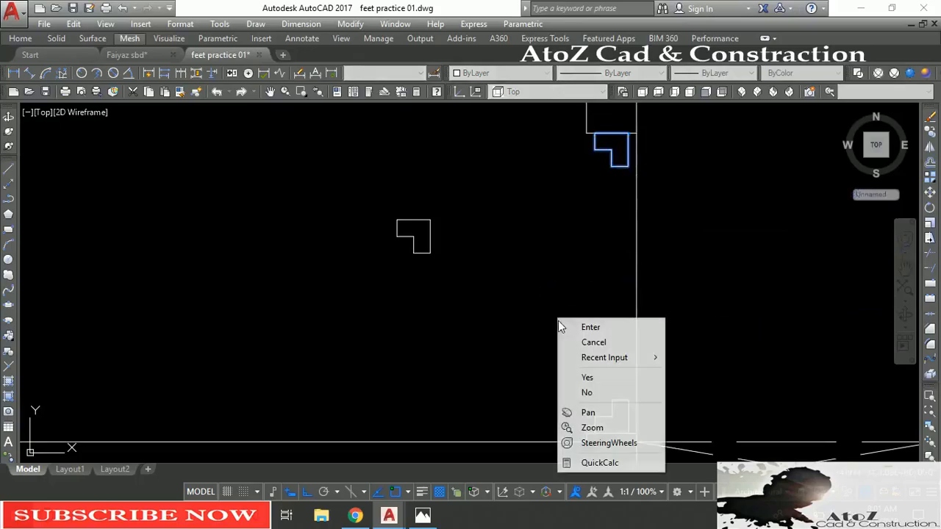
pyautogui.click(585, 393)
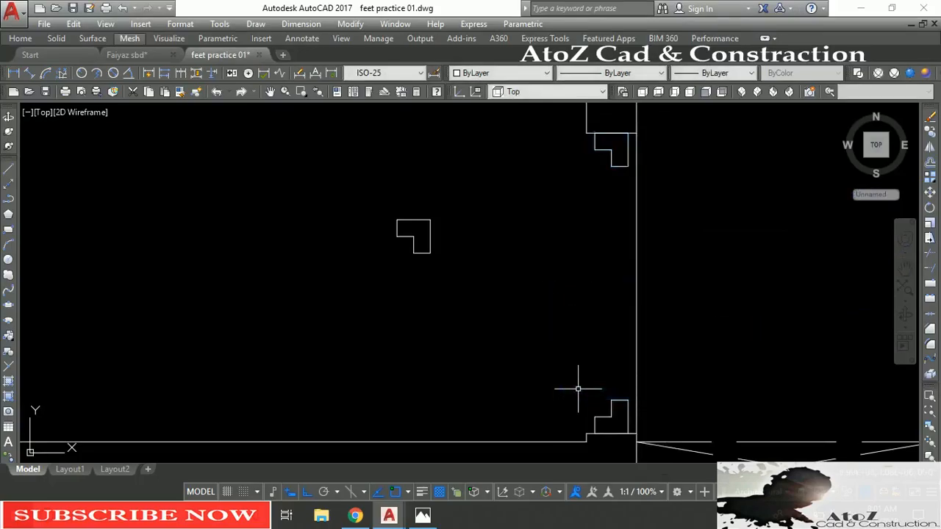
pyautogui.click(637, 309)
pyautogui.press('Delete')
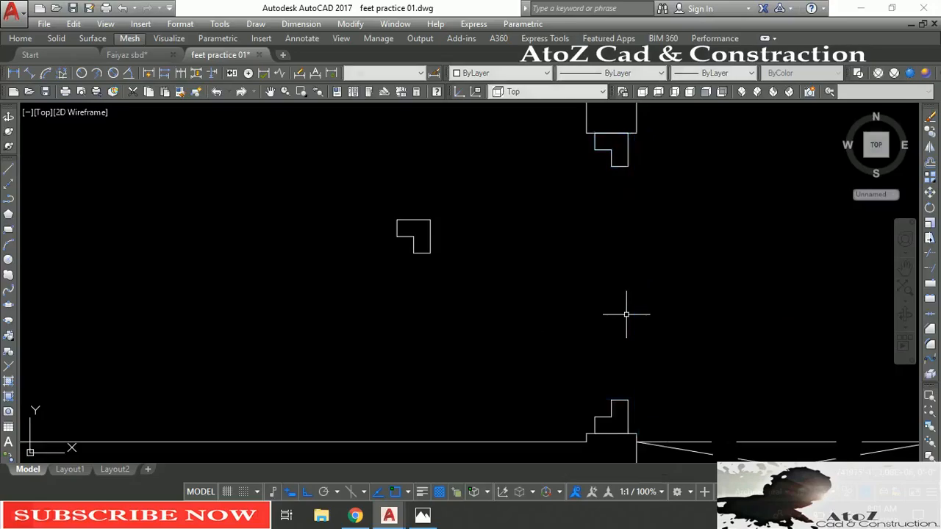
# Mirror both frame profiles about the vertical centre of the dashed opening to the right-hand doorway, keeping the originals.
pyautogui.click(640, 145)
pyautogui.click(585, 410)
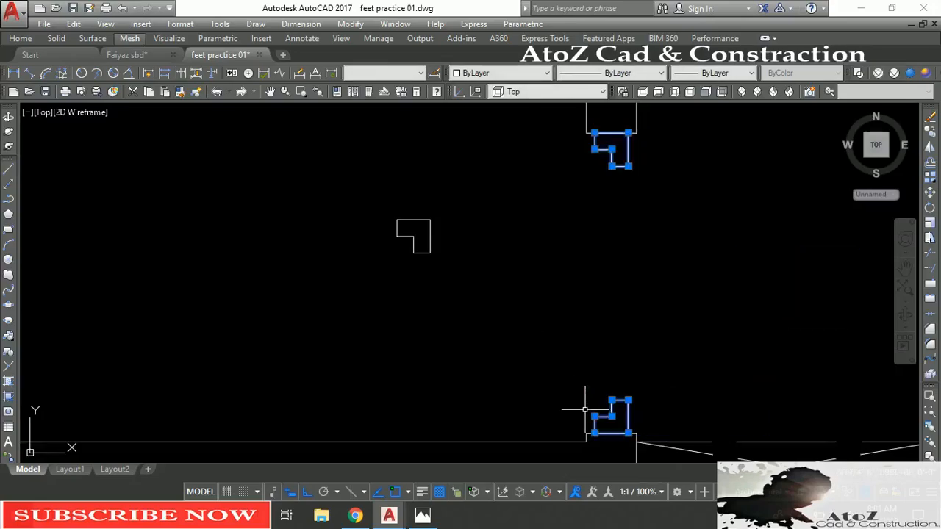
pyautogui.press('Return')
pyautogui.scroll(-4, 545, 360)
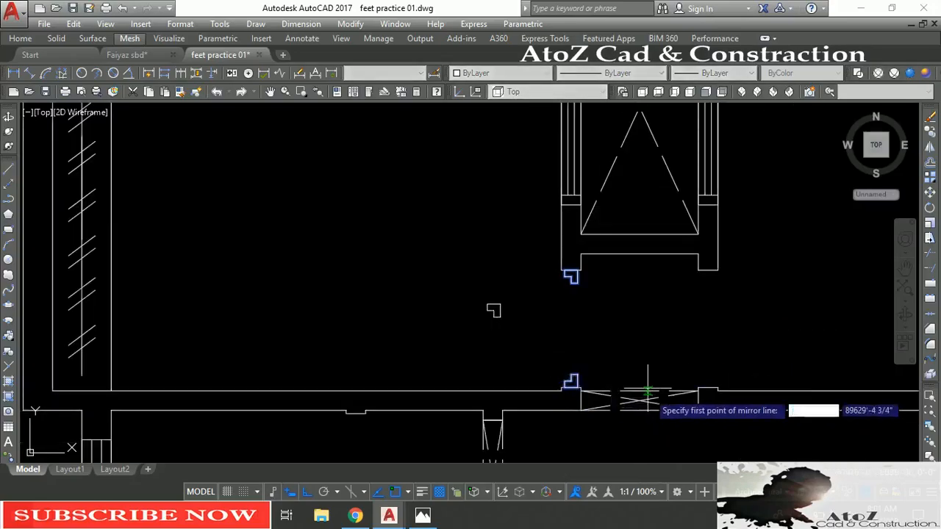
pyautogui.click(640, 393)
pyautogui.click(639, 415)
pyautogui.click(666, 461)
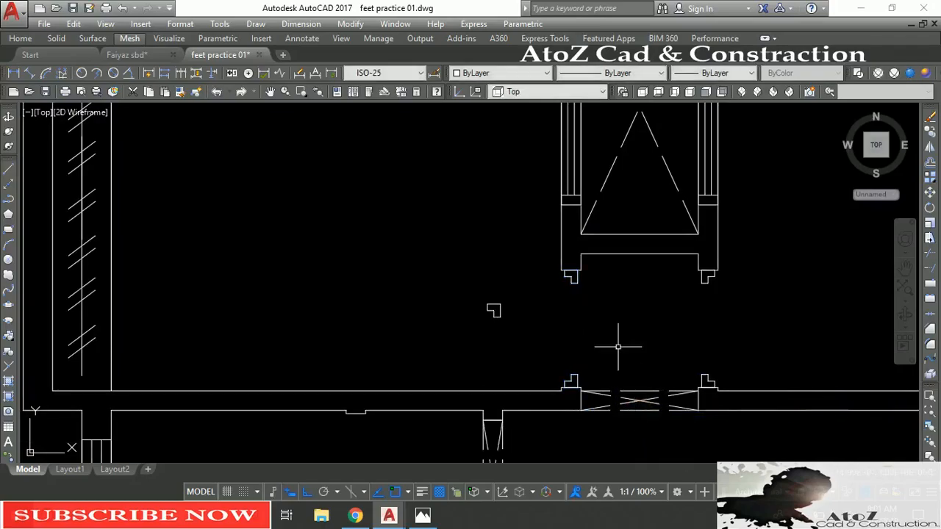
# Copy the two left-hand frame profiles to the midpoint of the small wall nib in the narrow room below.
pyautogui.moveTo(546, 337); pyautogui.dragTo(499, 260, button='middle')
pyautogui.scroll(-2, 500, 260)
pyautogui.moveTo(509, 337); pyautogui.dragTo(501, 281, button='middle')
pyautogui.scroll(2, 503, 182)
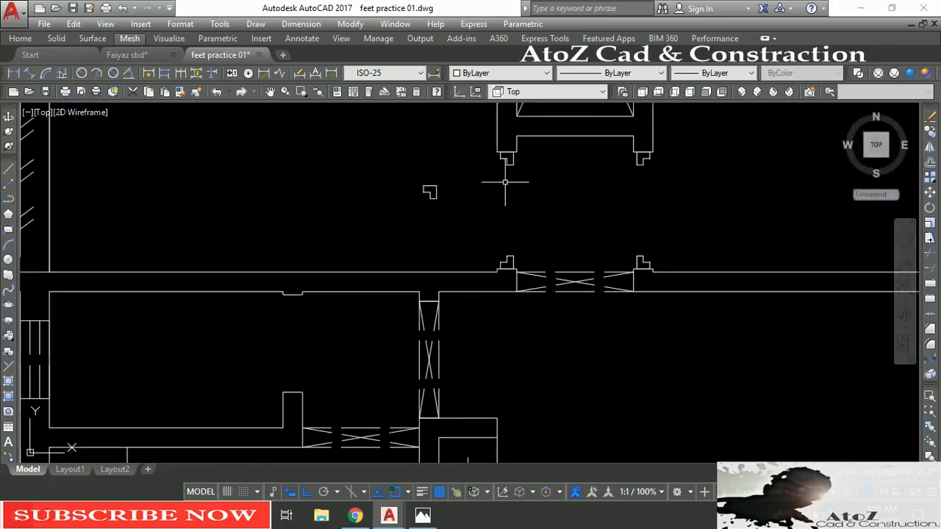
pyautogui.click(504, 154)
pyautogui.click(501, 183)
pyautogui.write('co')
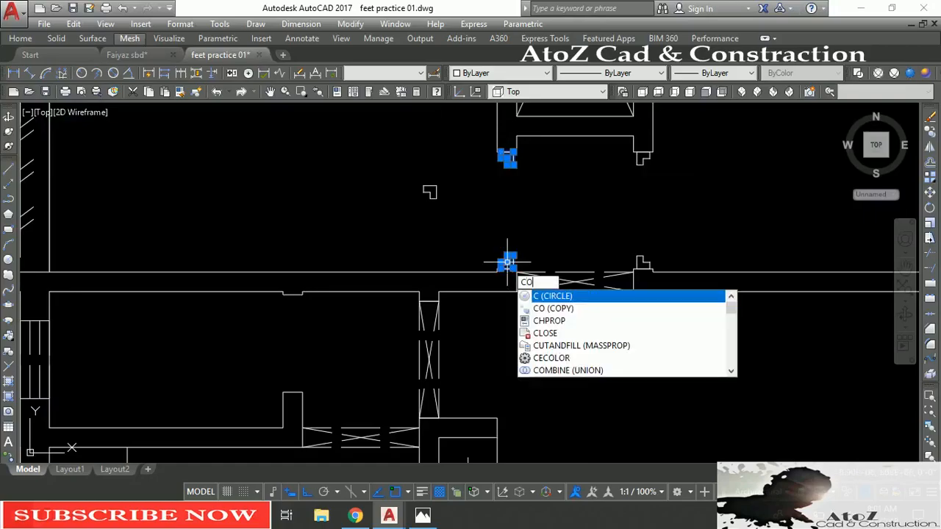
pyautogui.press('Return')
pyautogui.click(507, 152)
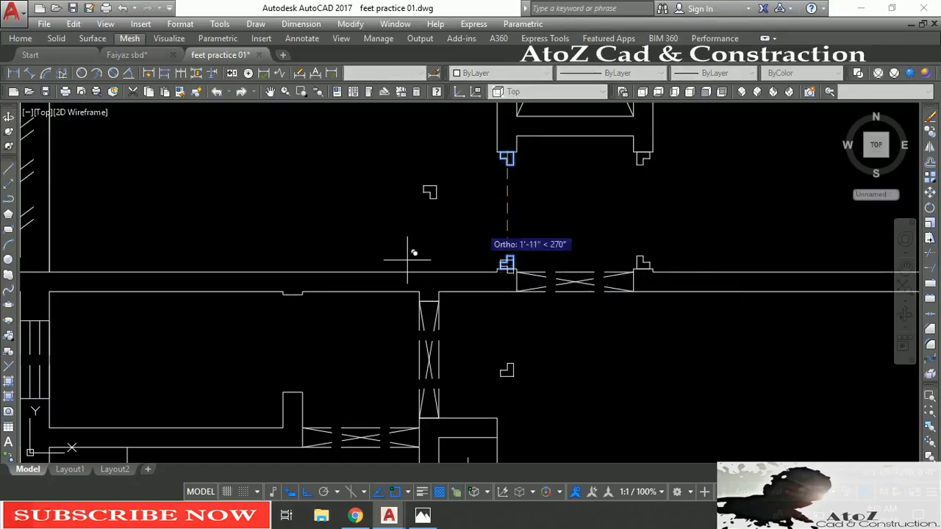
pyautogui.click(287, 295)
pyautogui.hotkey('ctrl', 'z')
pyautogui.click(292, 295)
pyautogui.press('Escape')
# Move the lower copied frame profile up onto the top end of the short wall in the narrow room.
pyautogui.click(292, 405)
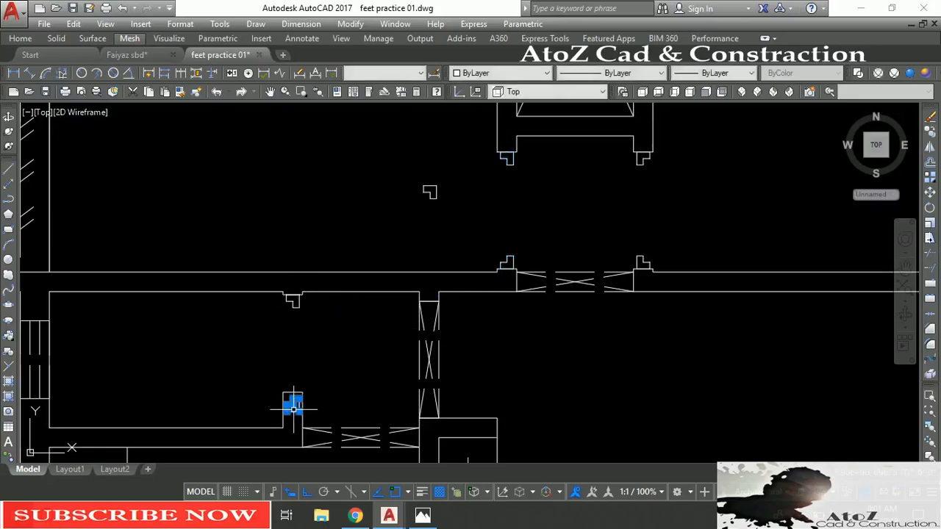
pyautogui.write('m')
pyautogui.press('Return')
pyautogui.scroll(4, 297, 417)
pyautogui.click(288, 405)
pyautogui.click(297, 336)
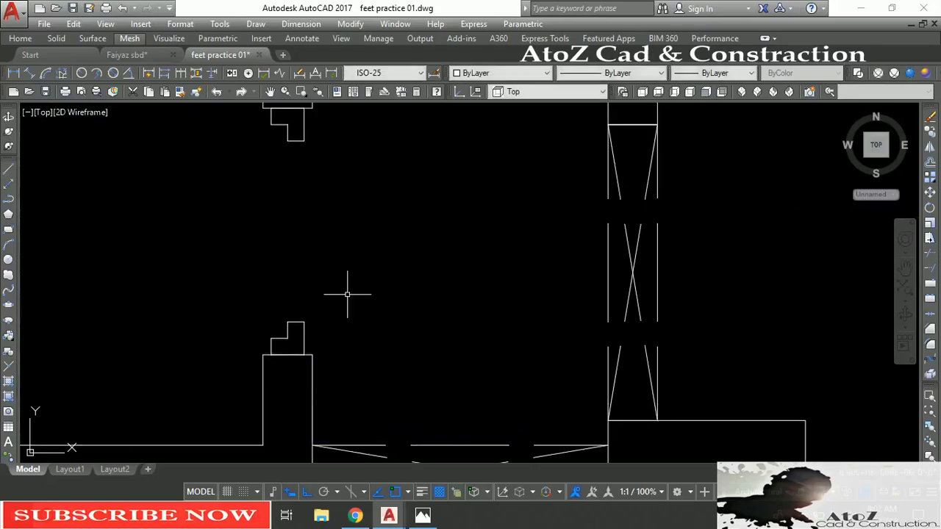
pyautogui.scroll(-4, 346, 294)
pyautogui.moveTo(407, 386); pyautogui.dragTo(322, 285, button='middle')
pyautogui.moveTo(418, 234); pyautogui.dragTo(457, 326, button='middle')
pyautogui.scroll(4, 427, 209)
pyautogui.click(450, 221)
pyautogui.write('co')
pyautogui.press('Return')
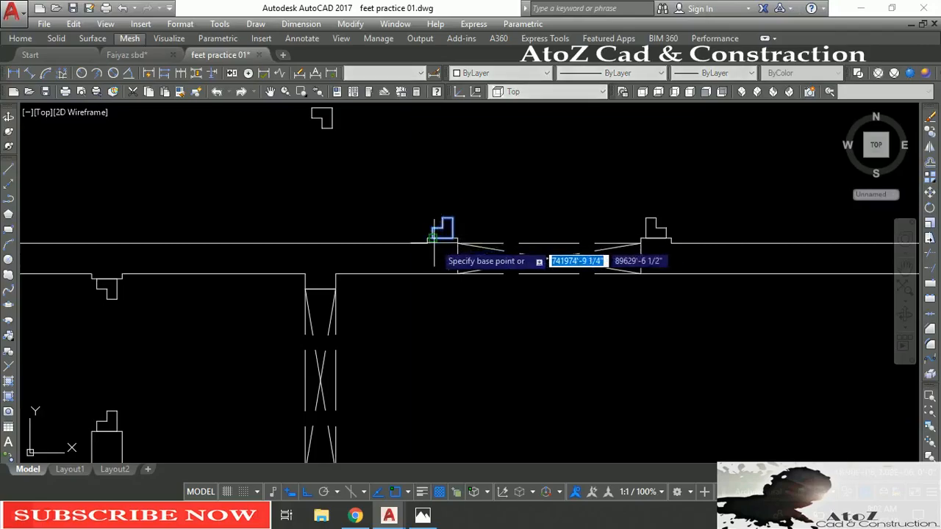
pyautogui.click(444, 221)
pyautogui.scroll(-4, 431, 248)
pyautogui.press('Escape')
# Copy the lower left frame profile by its right edge's midpoint onto the right-hand wall end of the opening above the stairs.
pyautogui.scroll(6, 396, 222)
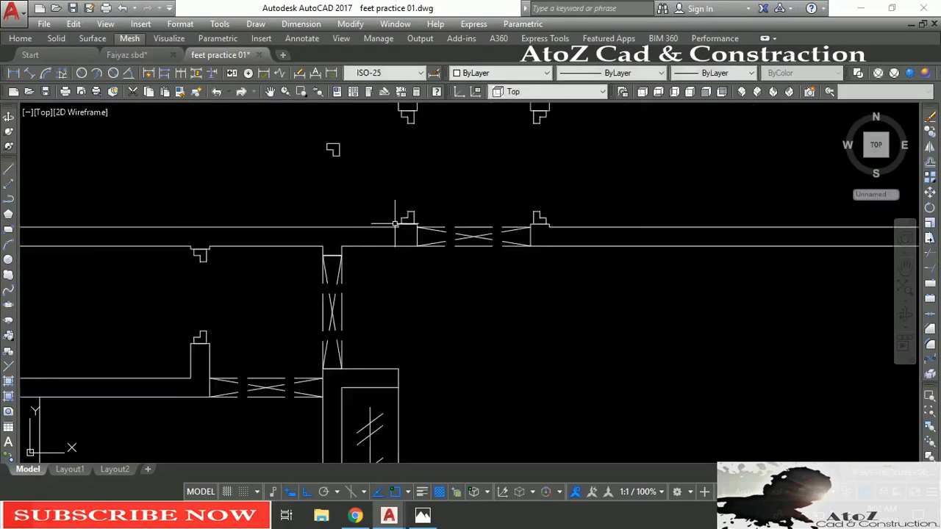
pyautogui.press('Return')
pyautogui.click(416, 213)
pyautogui.press('Return')
pyautogui.click(423, 215)
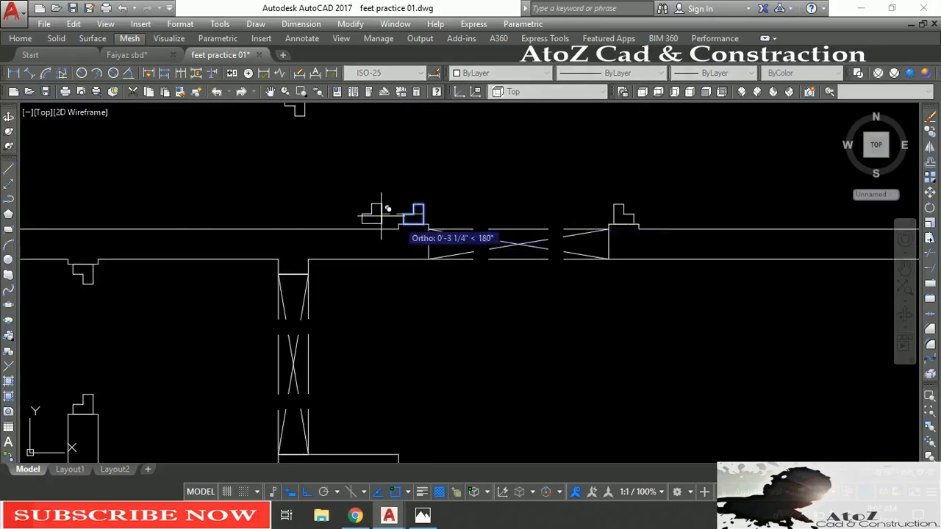
pyautogui.scroll(-3, 414, 214)
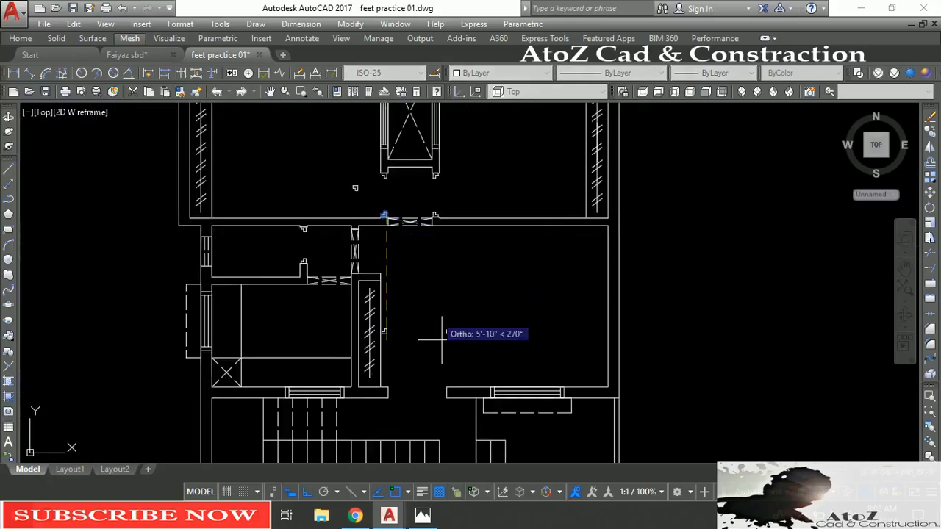
pyautogui.click(446, 392)
pyautogui.press('Escape')
# Copy the lower right frame profile by its left edge's midpoint onto the left-hand wall end of the opening above the stairs.
pyautogui.scroll(4, 439, 206)
pyautogui.press('Return')
pyautogui.click(422, 229)
pyautogui.press('Return')
pyautogui.click(422, 229)
pyautogui.scroll(-3, 441, 225)
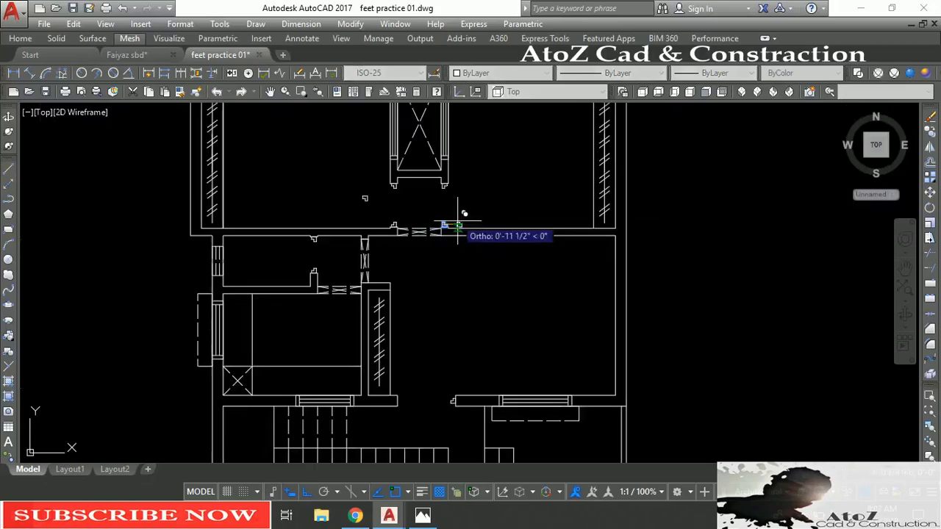
pyautogui.click(398, 401)
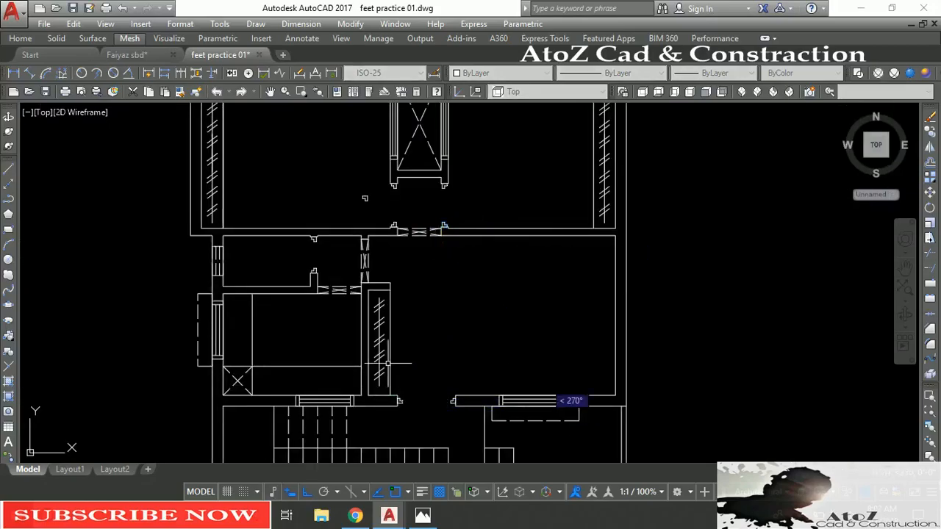
pyautogui.press('Escape')
# Review the floor plan, checking the door frames at the opening above the stairs and around the crossed shaft.
pyautogui.moveTo(399, 379); pyautogui.dragTo(450, 339, button='middle')
pyautogui.moveTo(527, 270); pyautogui.dragTo(574, 264, button='middle')
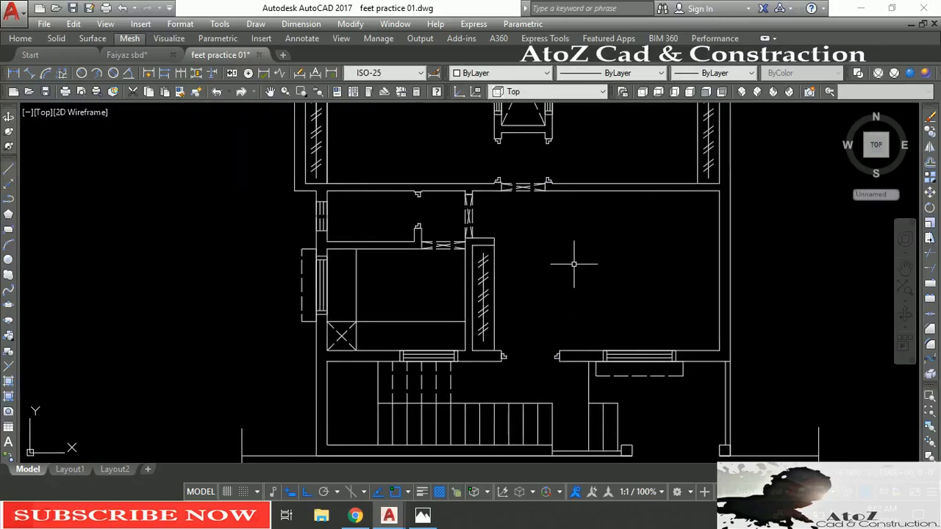
pyautogui.scroll(2, 562, 294)
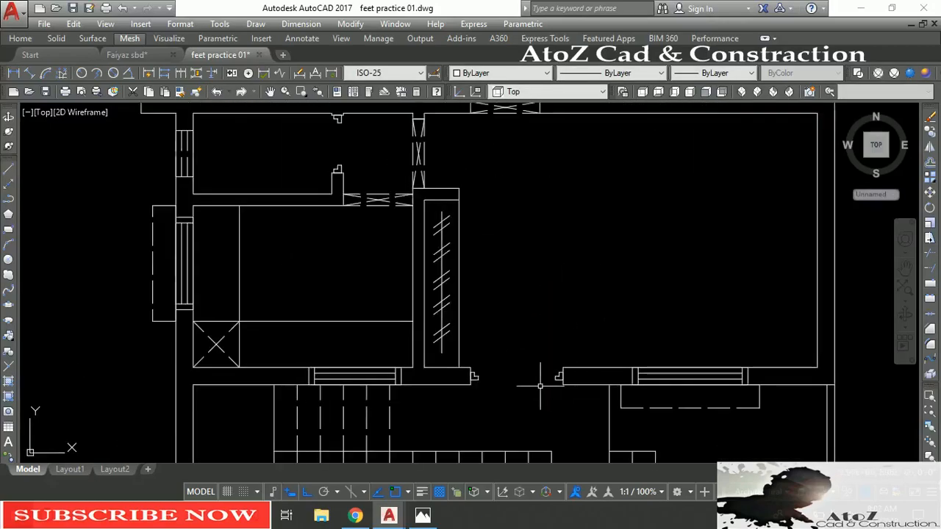
pyautogui.moveTo(540, 378); pyautogui.dragTo(475, 319, button='middle')
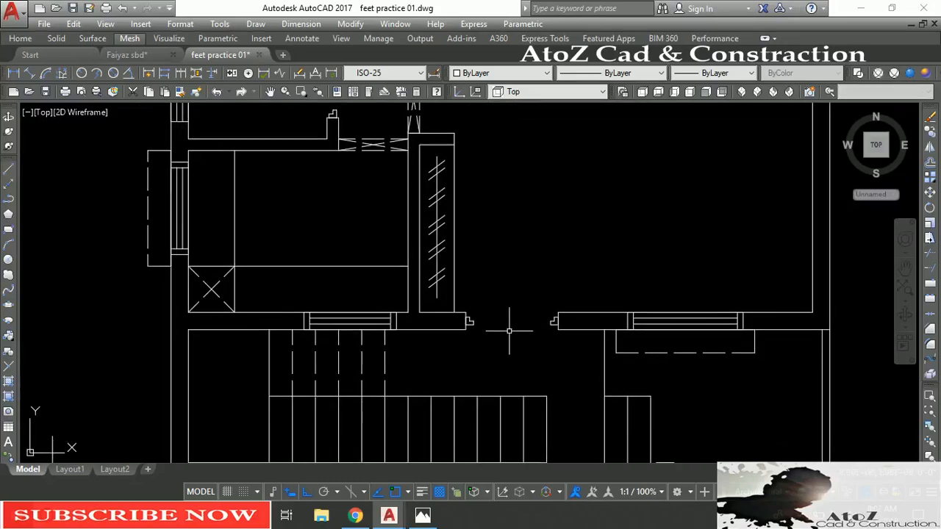
pyautogui.scroll(-3, 518, 335)
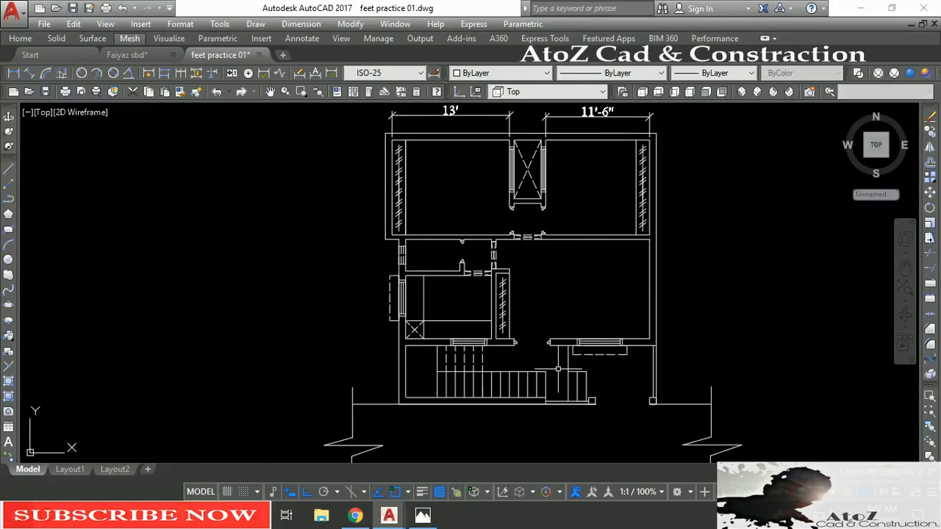
pyautogui.scroll(2, 563, 213)
pyautogui.moveTo(567, 204); pyautogui.dragTo(580, 244, button='middle')
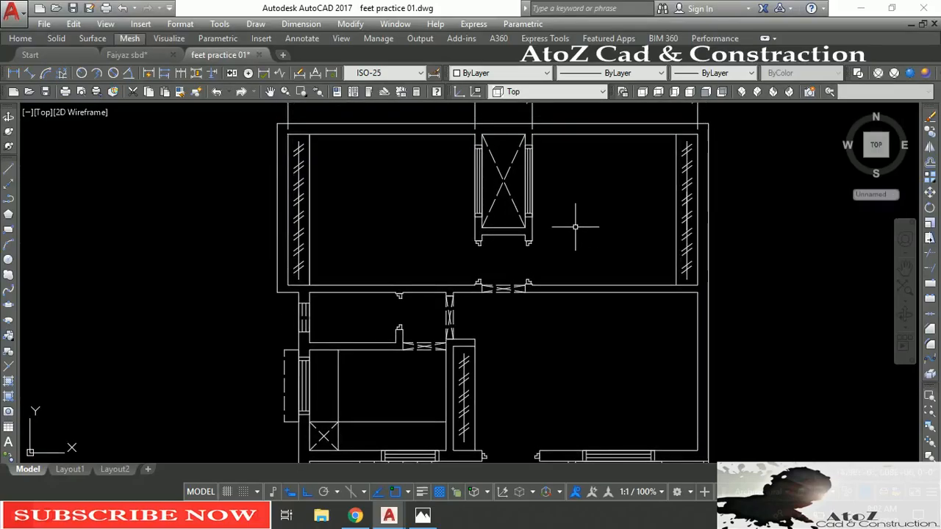
pyautogui.scroll(-2, 575, 226)
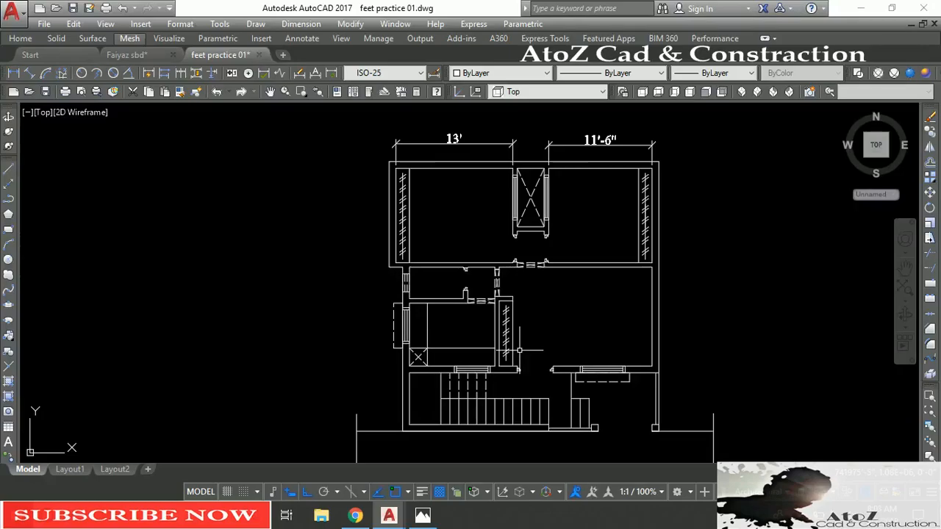
# Switch to Photos and view the A SUB.jpg image.
pyautogui.click(416, 523)
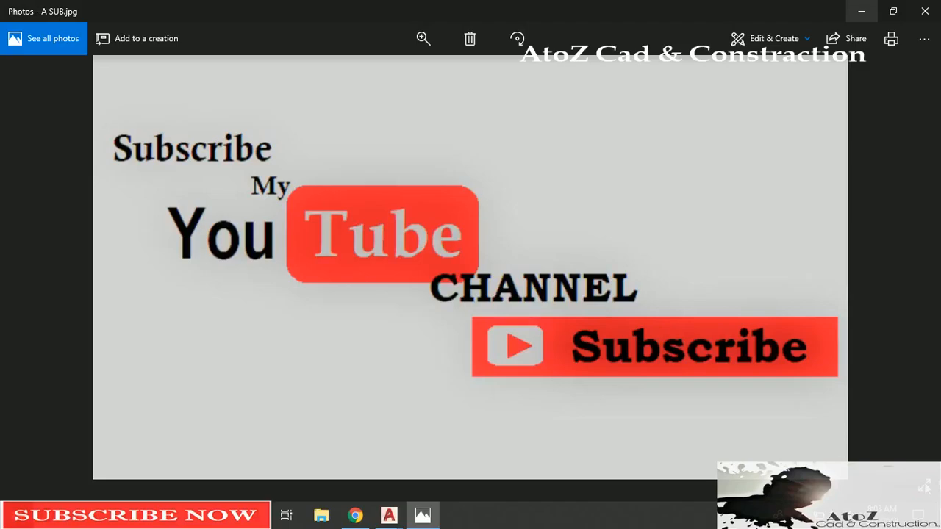
pyautogui.click(926, 488)
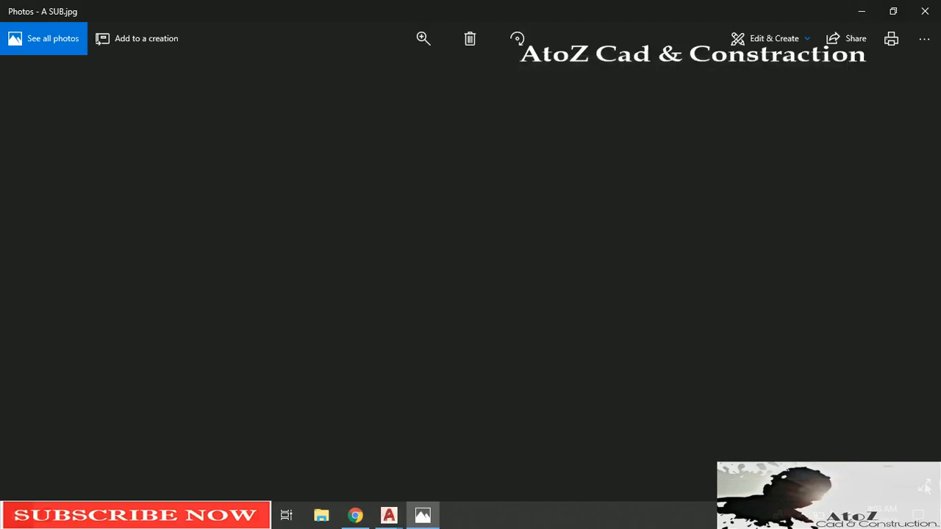